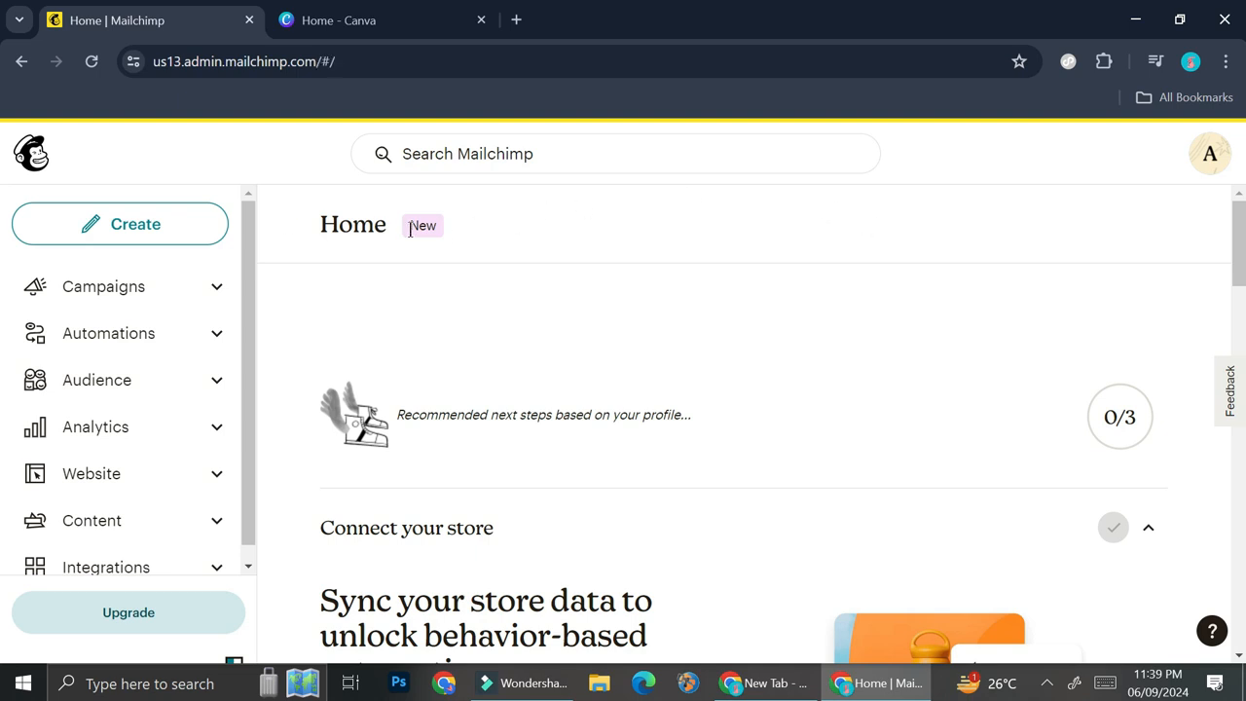
# Create a regular email campaign with the internal name "Promo" and begin editing it
pyautogui.click(181, 241)
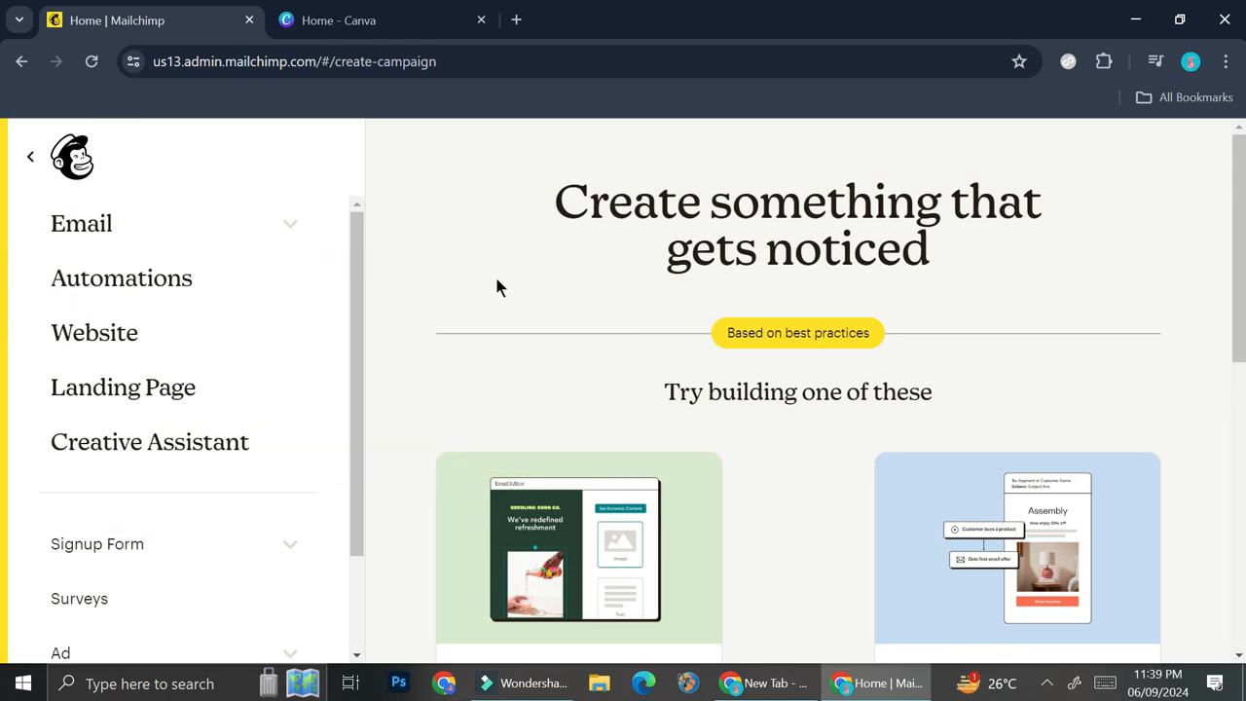
pyautogui.click(127, 236)
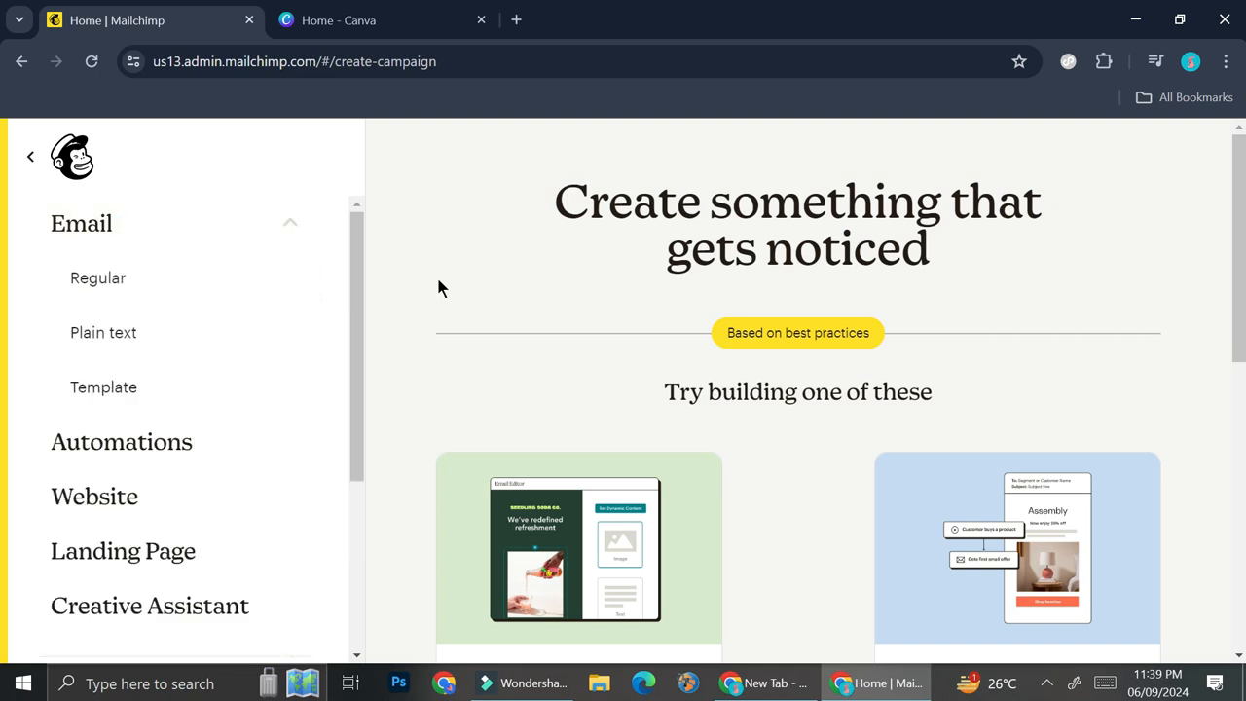
pyautogui.click(191, 301)
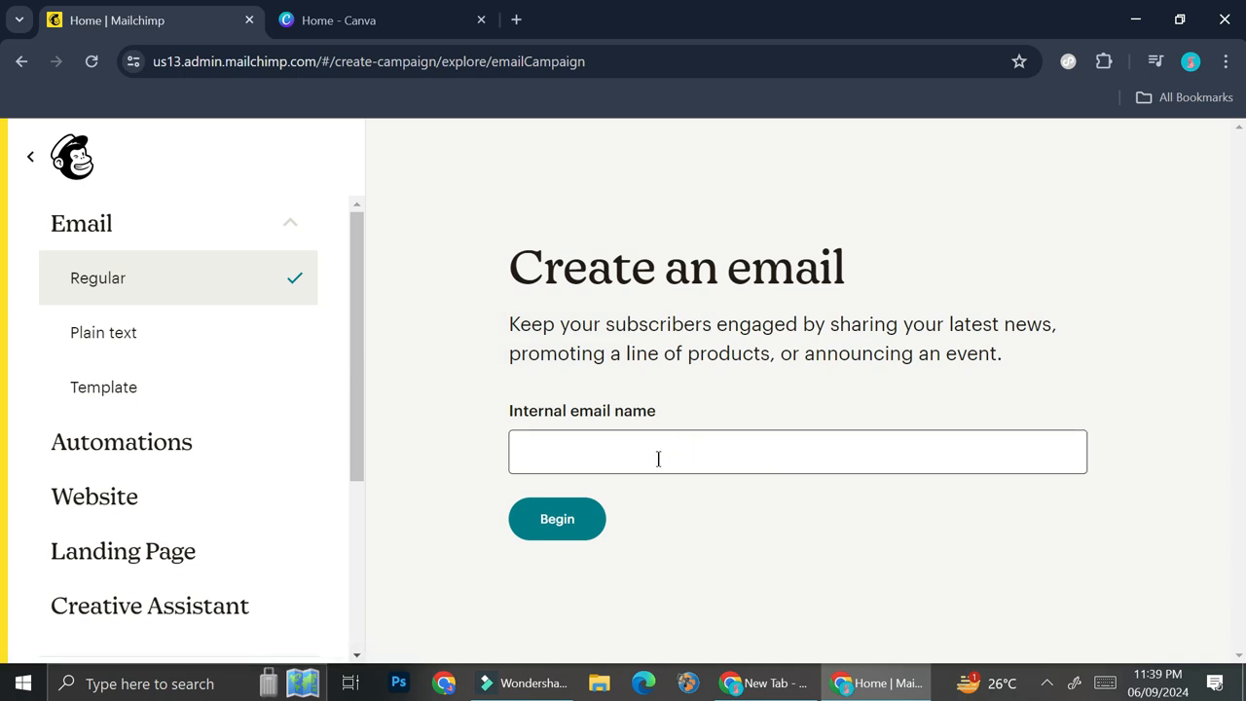
pyautogui.click(659, 459)
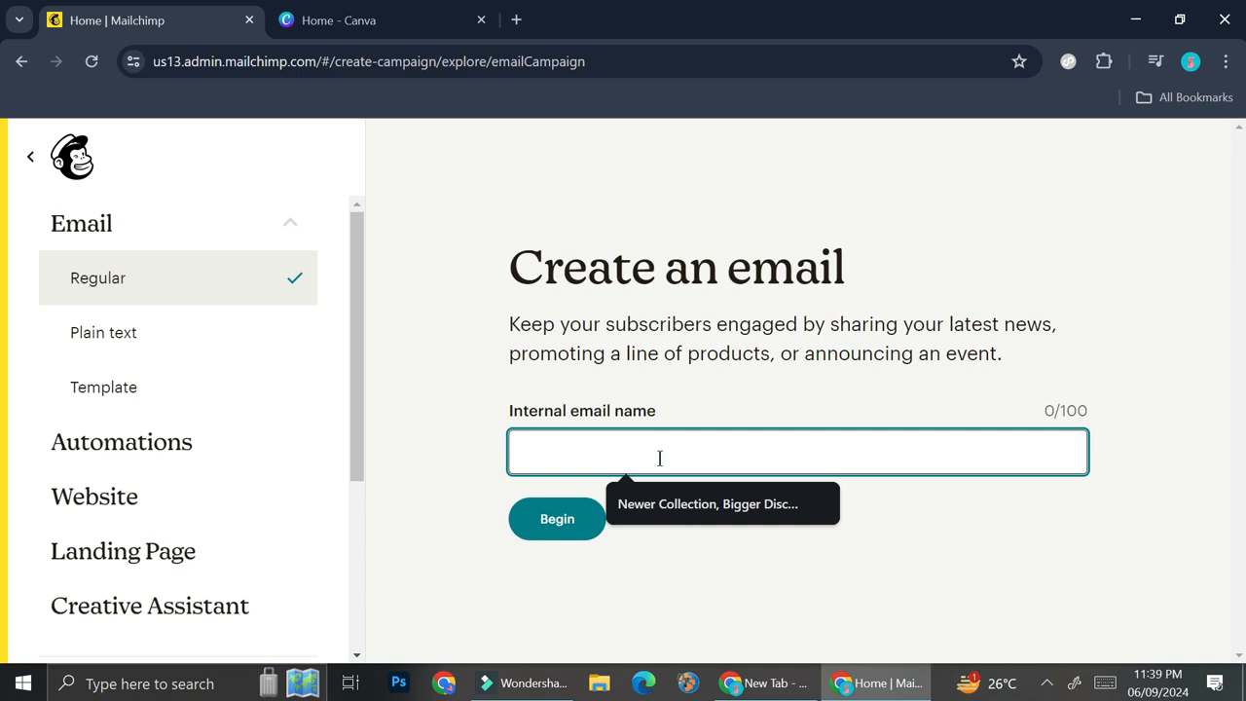
pyautogui.write('Promo')
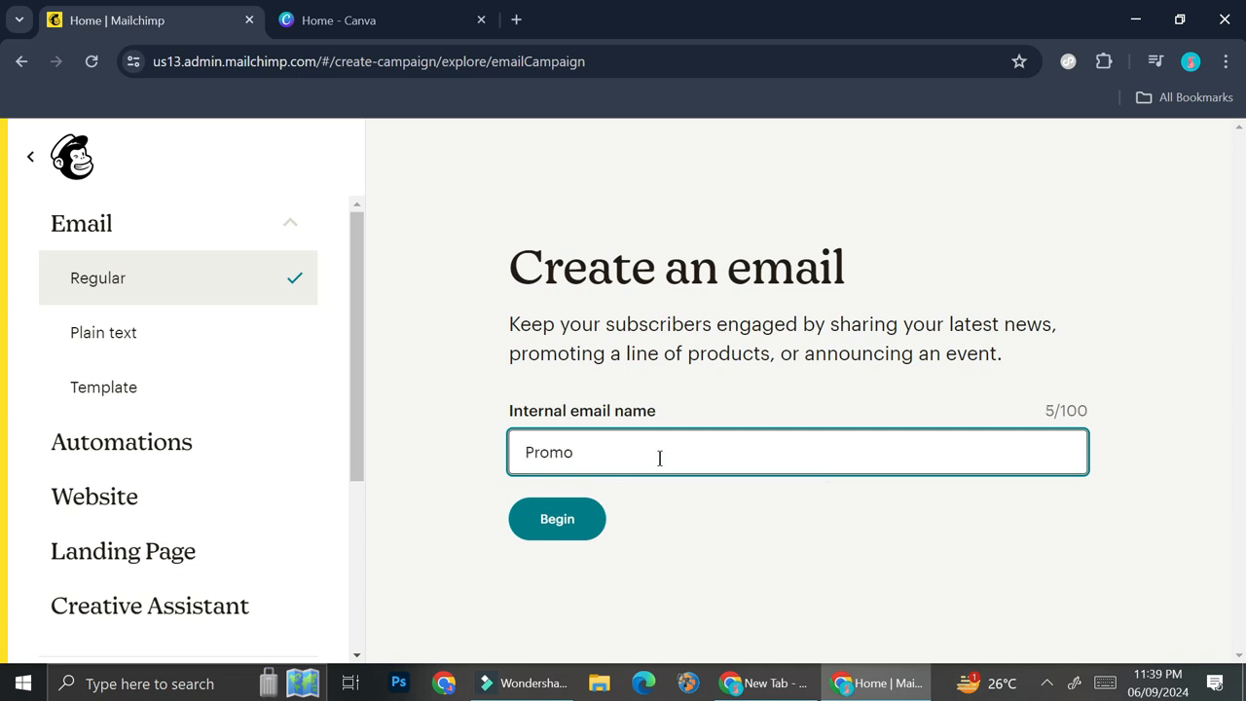
pyautogui.click(575, 535)
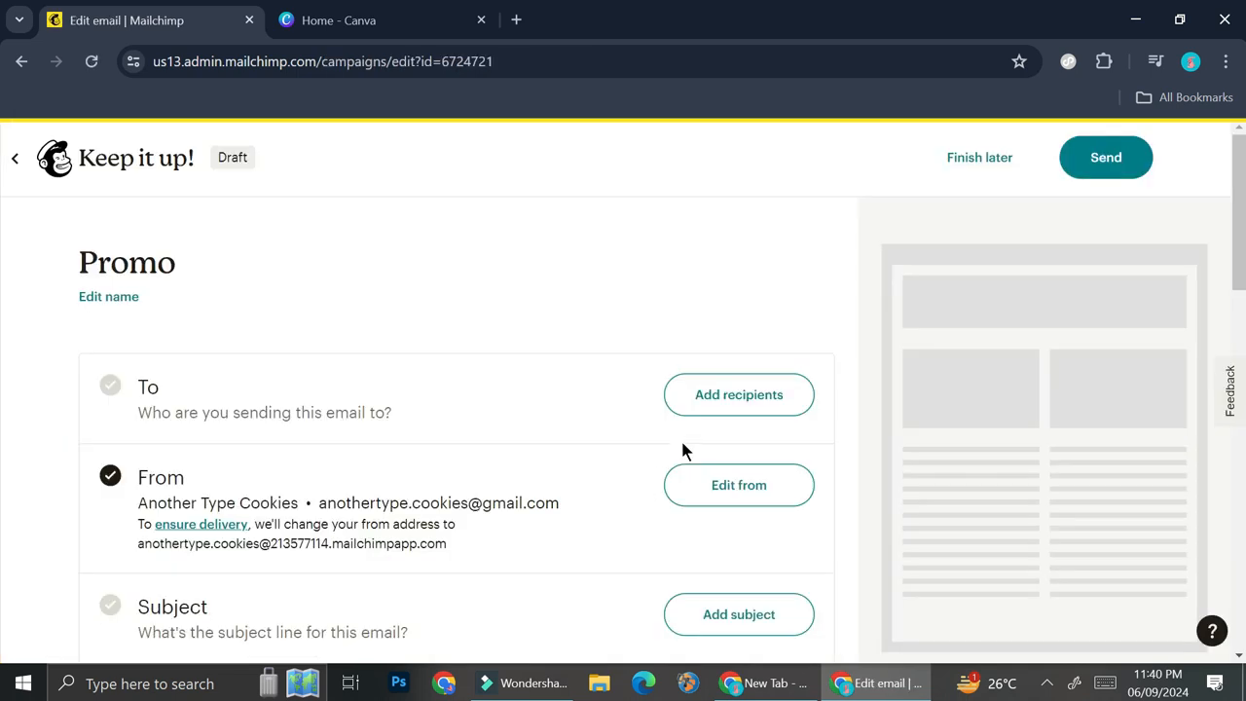
# Open the campaign's recipients section and review its contact import options and the remaining campaign settings
pyautogui.click(697, 400)
pyautogui.scroll(-3, 445, 383)
pyautogui.scroll(1, 441, 394)
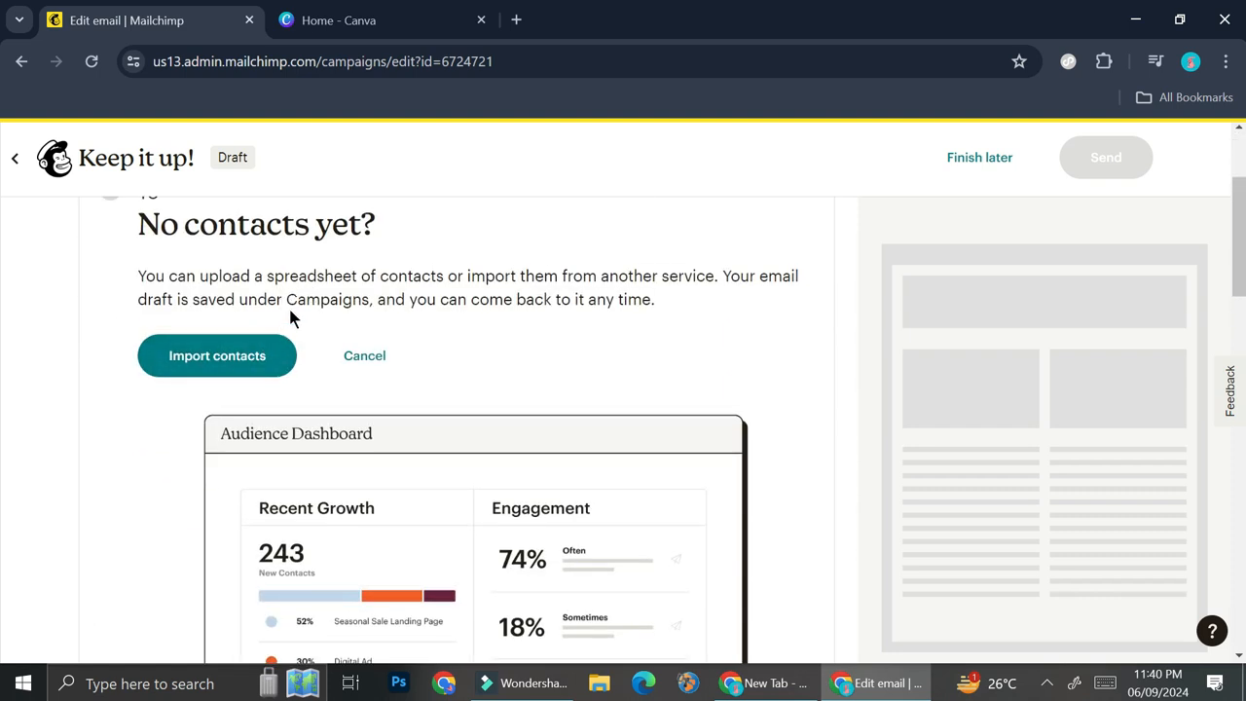
pyautogui.scroll(2, 259, 342)
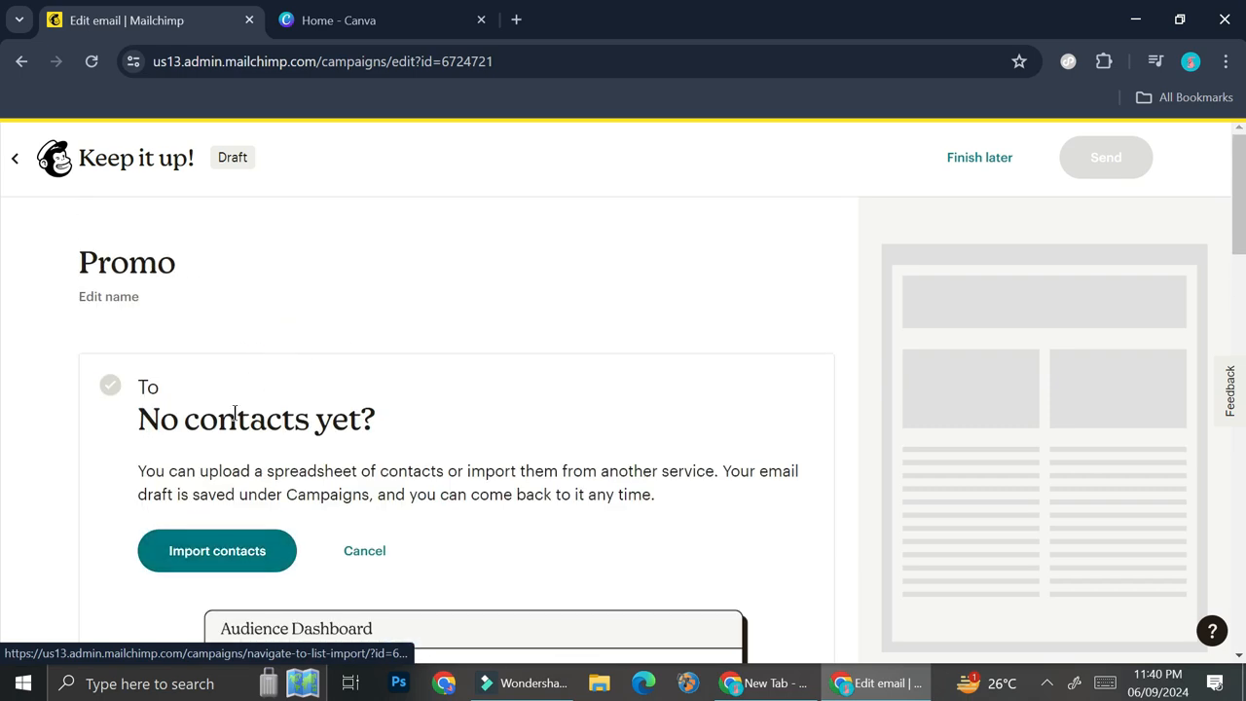
pyautogui.scroll(-5, 259, 403)
pyautogui.scroll(4, 281, 386)
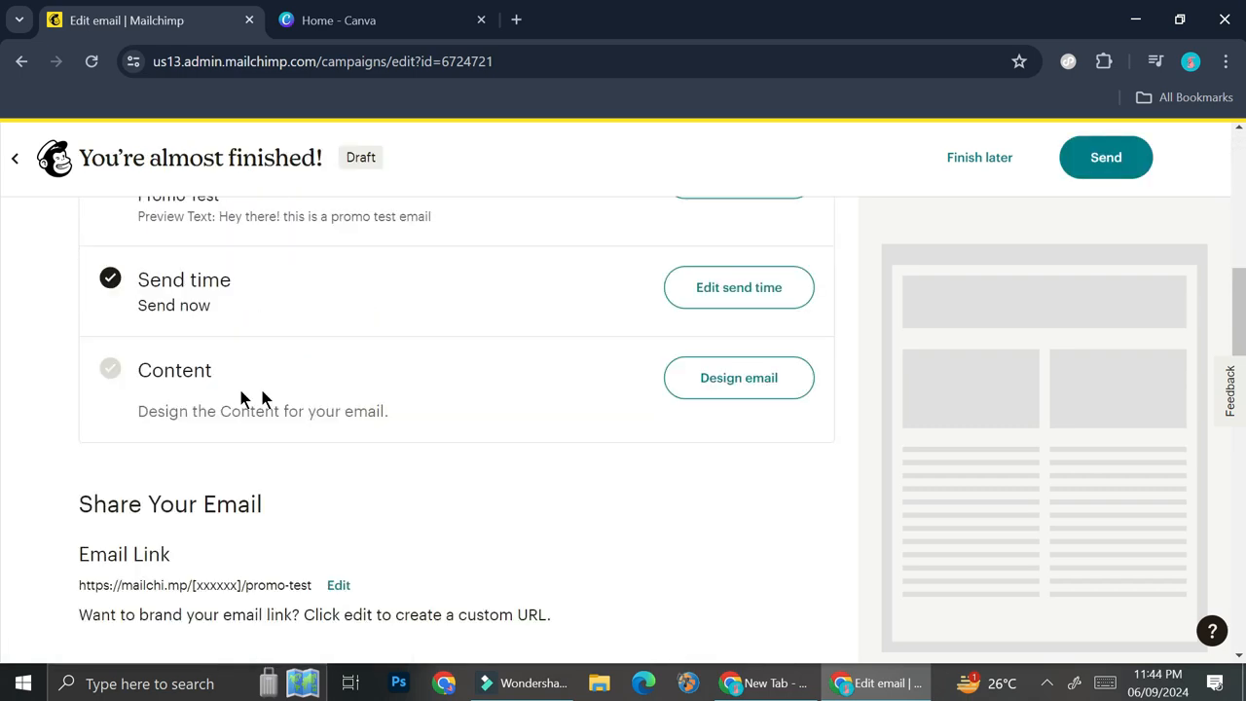
# Start designing the email's content and apply the Gallery template from the Mailchimp templates
pyautogui.click(750, 376)
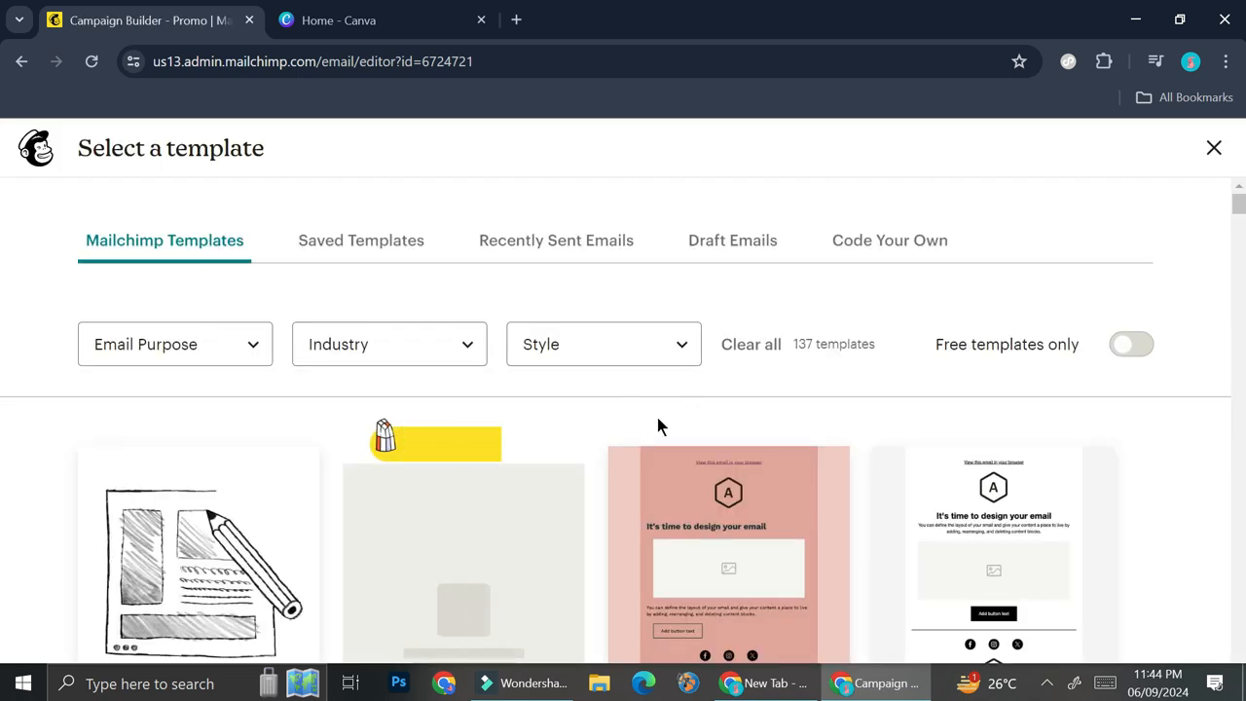
pyautogui.scroll(-5, 740, 422)
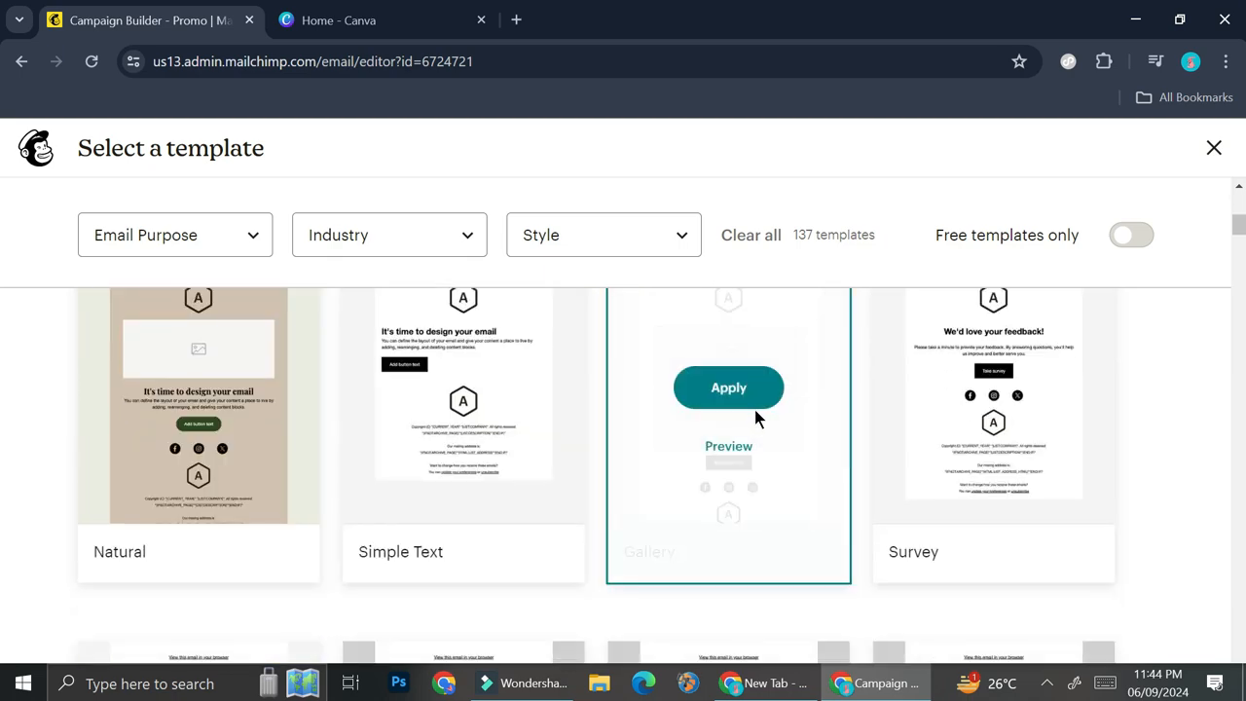
pyautogui.scroll(-3, 579, 464)
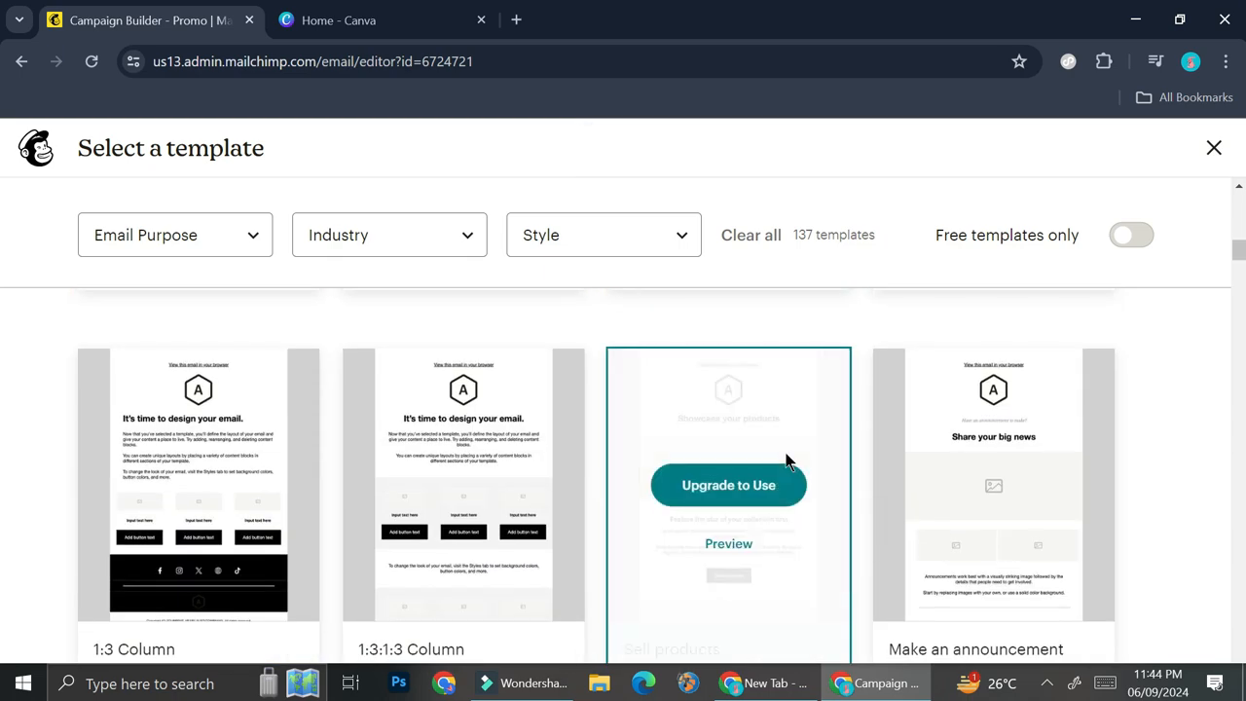
pyautogui.scroll(-5, 792, 475)
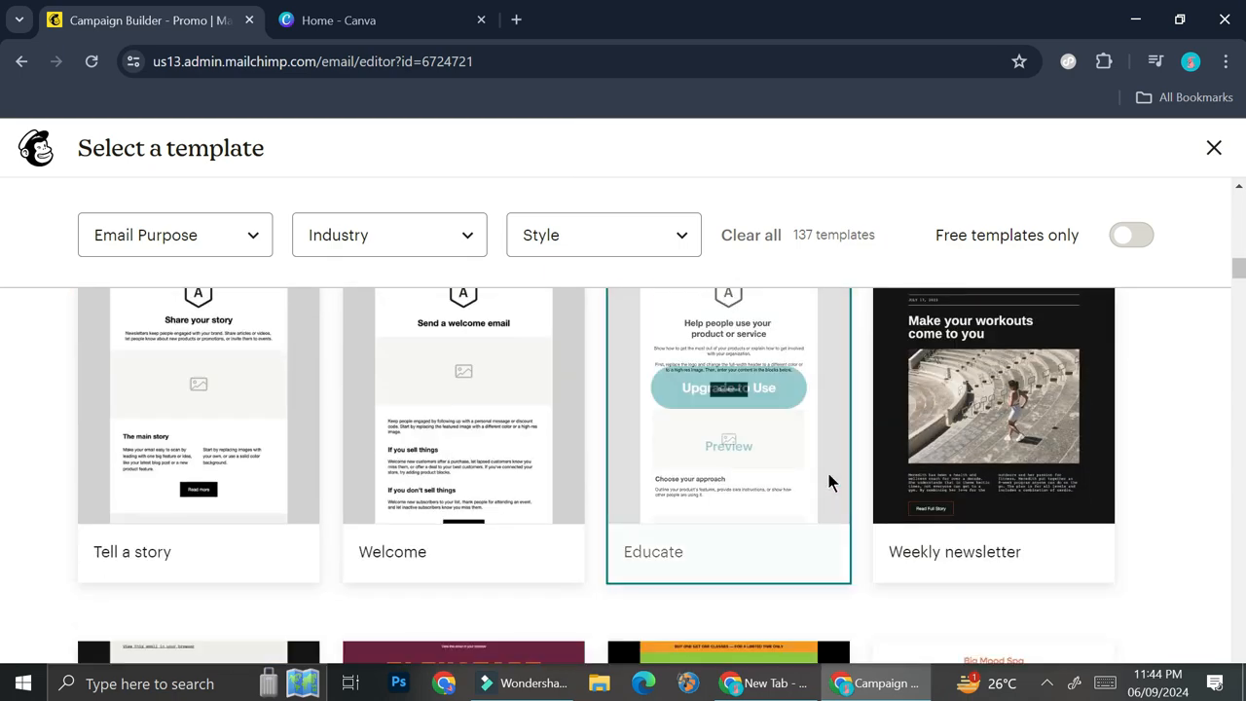
pyautogui.scroll(13, 847, 471)
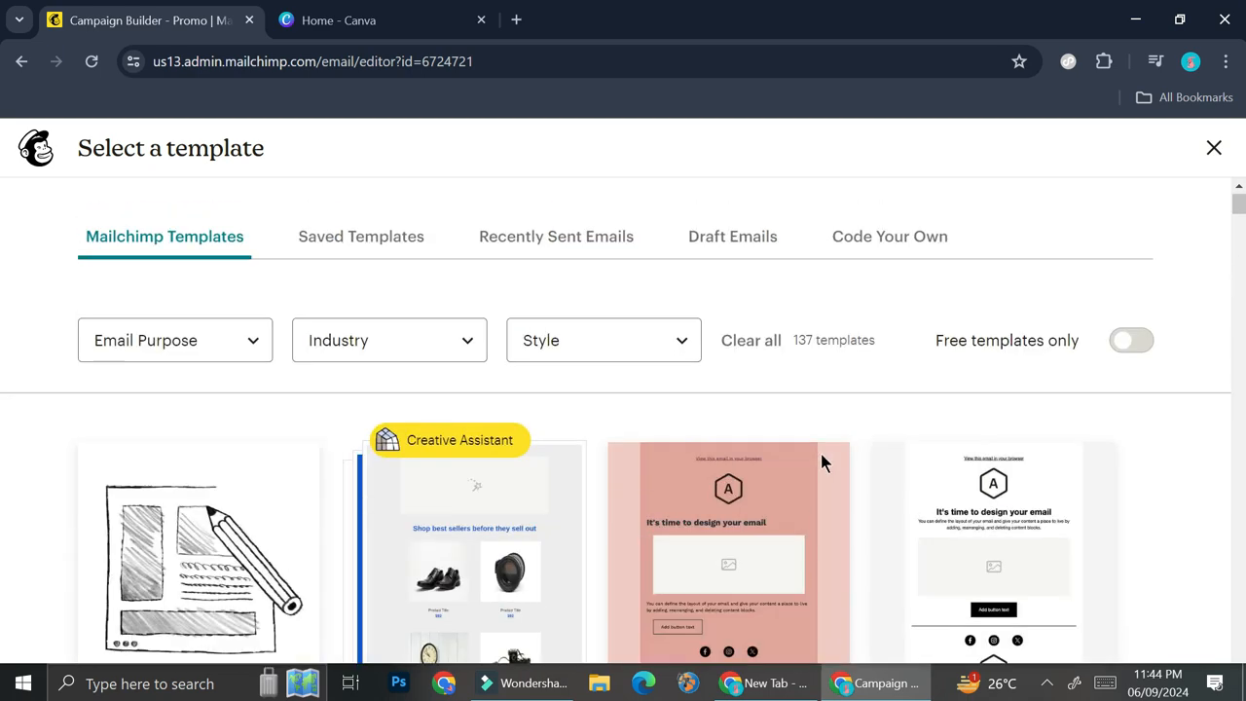
pyautogui.scroll(-2, 821, 464)
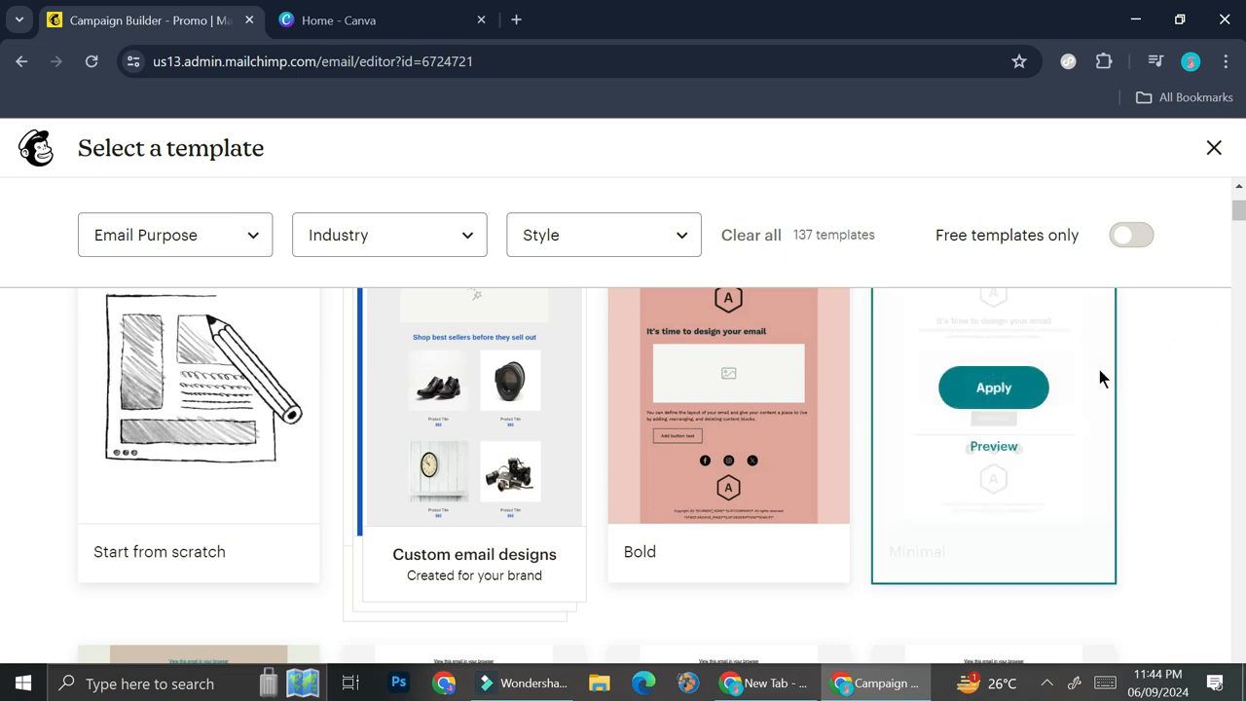
pyautogui.scroll(-1, 1217, 426)
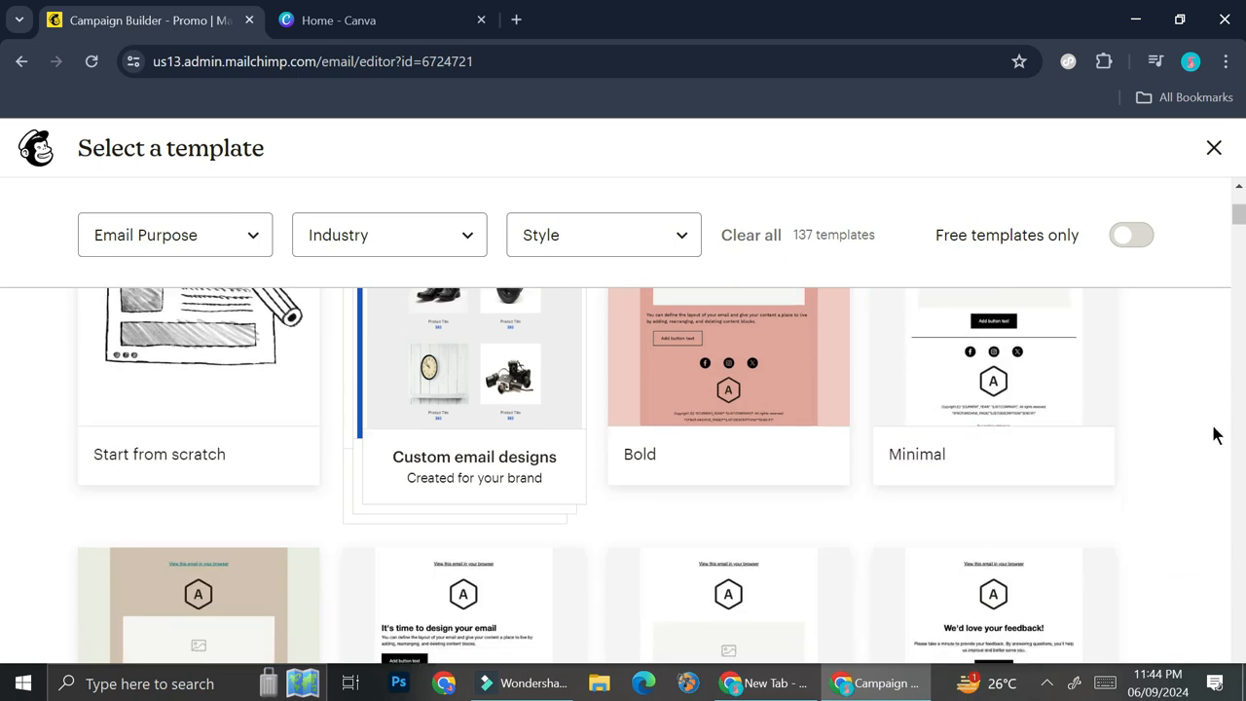
pyautogui.scroll(-1, 1215, 434)
pyautogui.scroll(-1, 1209, 438)
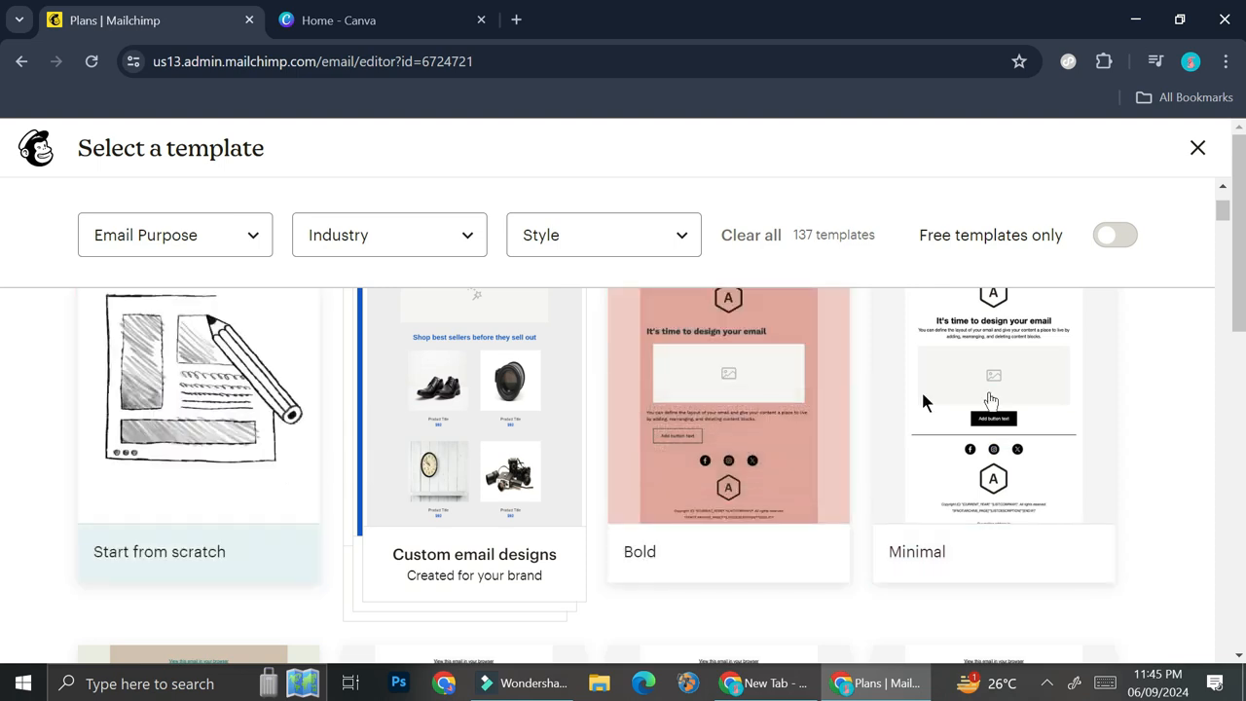
pyautogui.scroll(-3, 991, 399)
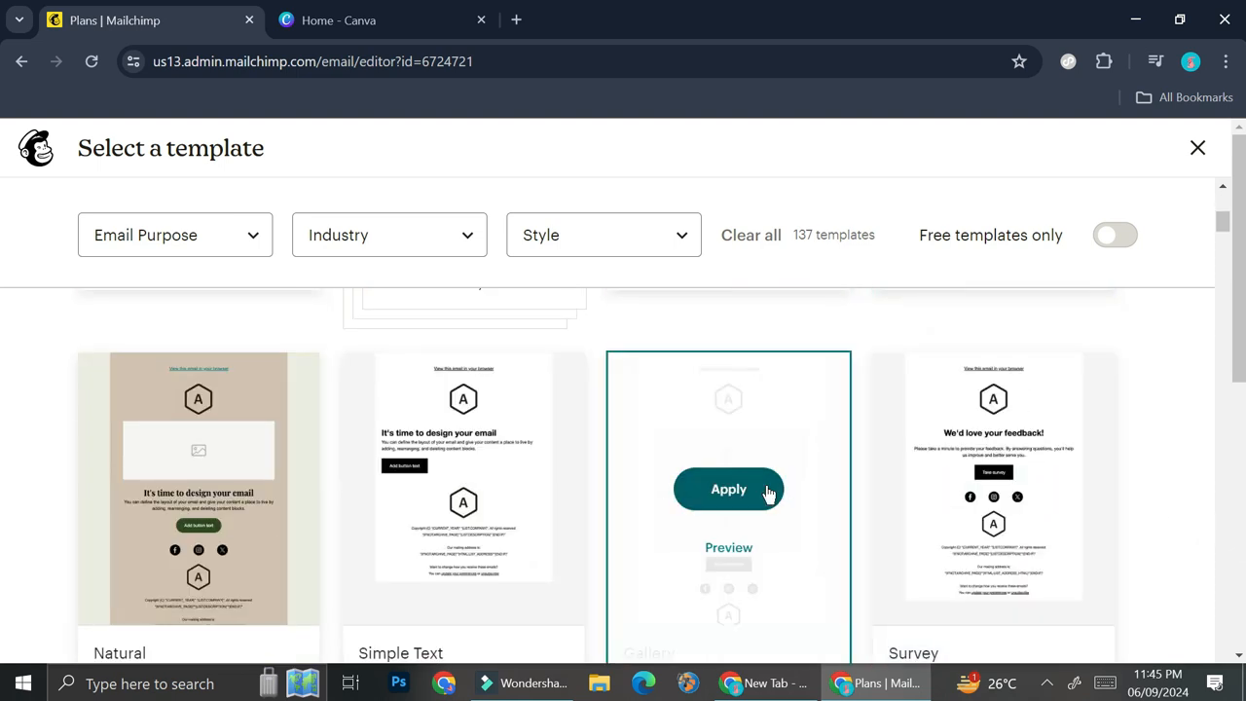
pyautogui.scroll(-1, 785, 468)
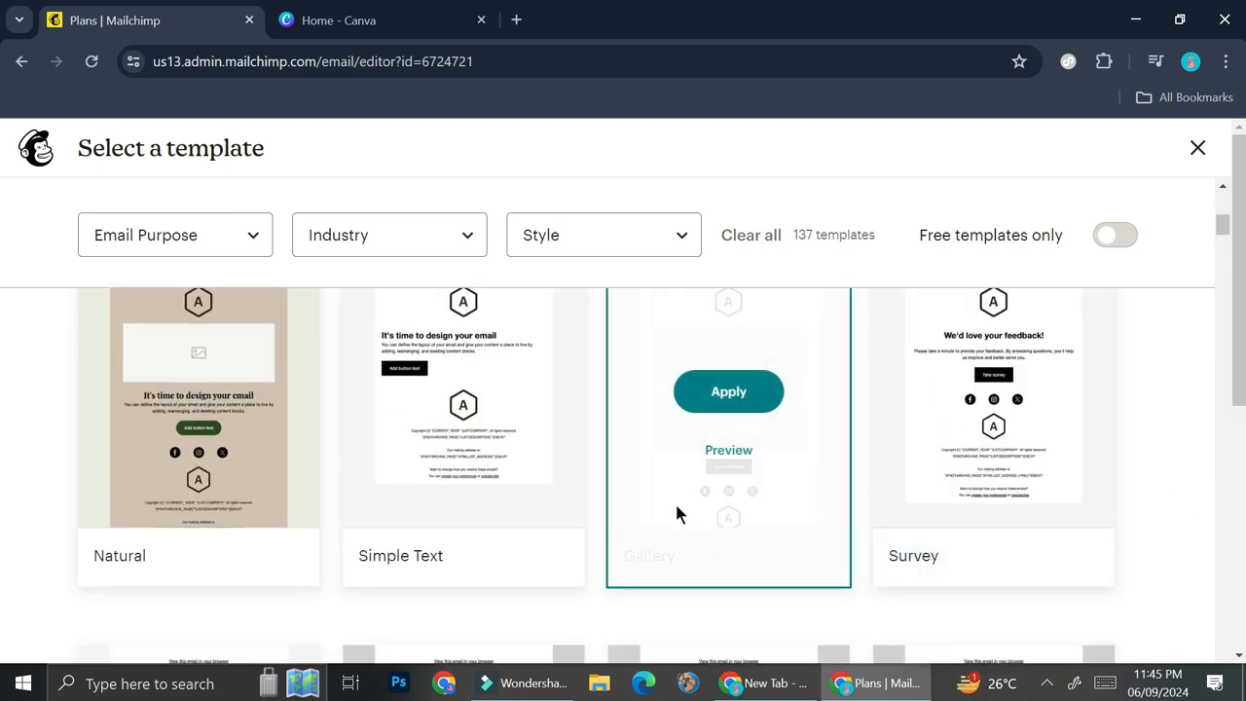
pyautogui.click(748, 395)
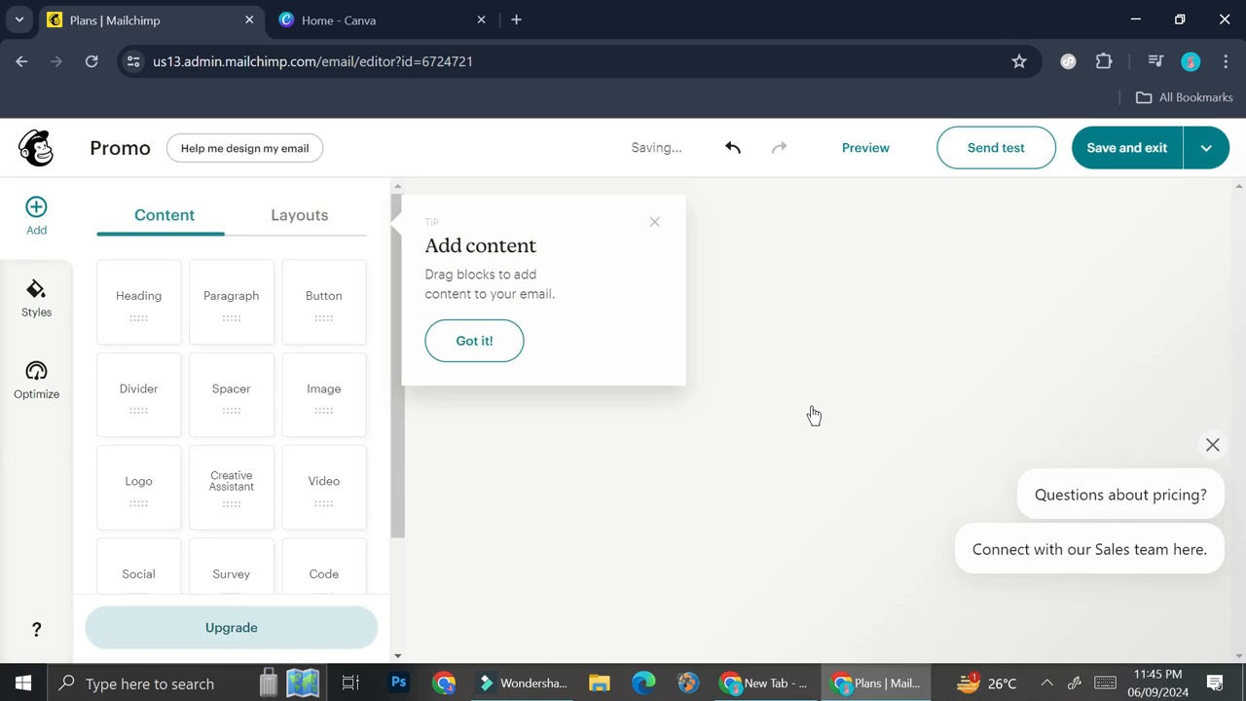
# Dismiss the Add content tip and look over the template's logo, image, button and social blocks
pyautogui.scroll(-3, 784, 506)
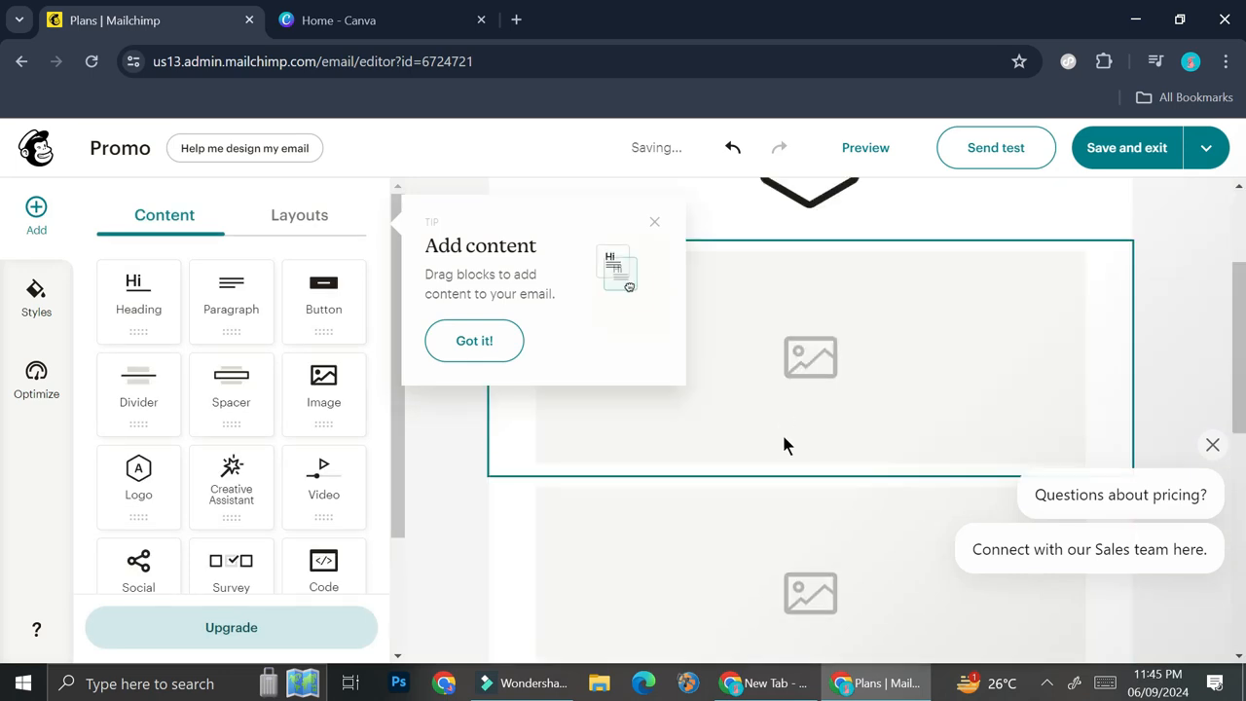
pyautogui.scroll(4, 800, 409)
pyautogui.scroll(-4, 801, 409)
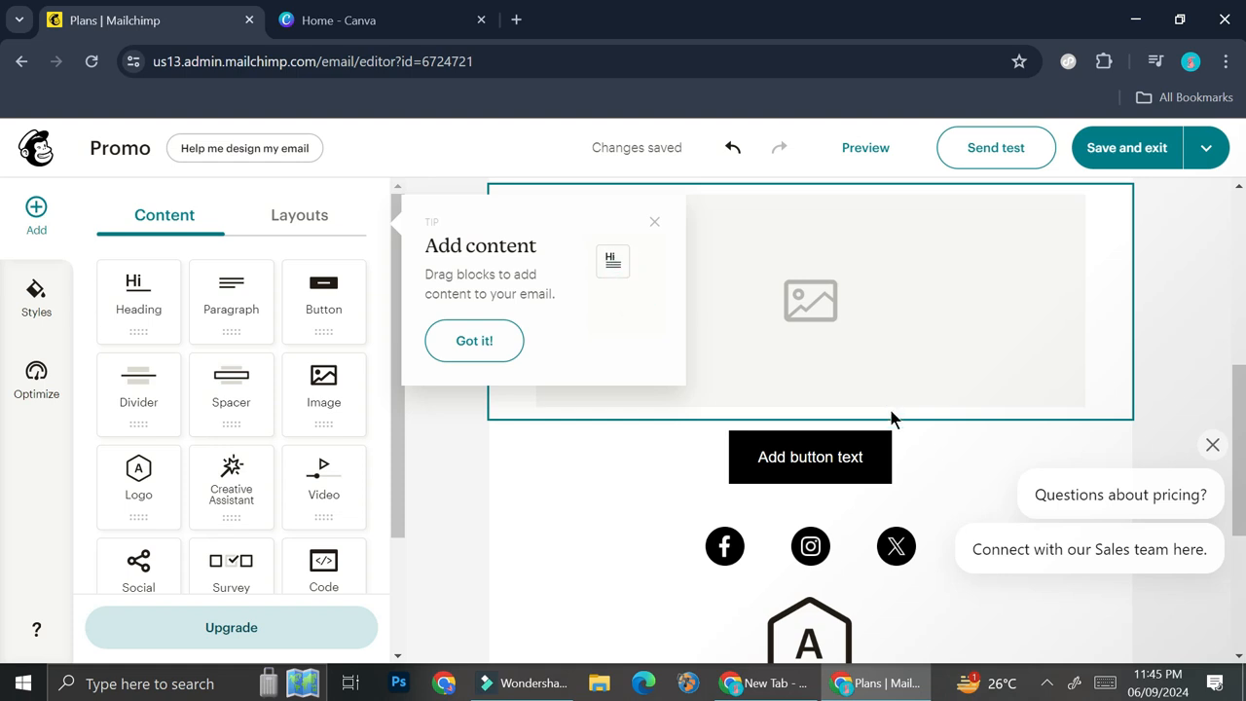
pyautogui.scroll(1, 688, 257)
pyautogui.click(654, 222)
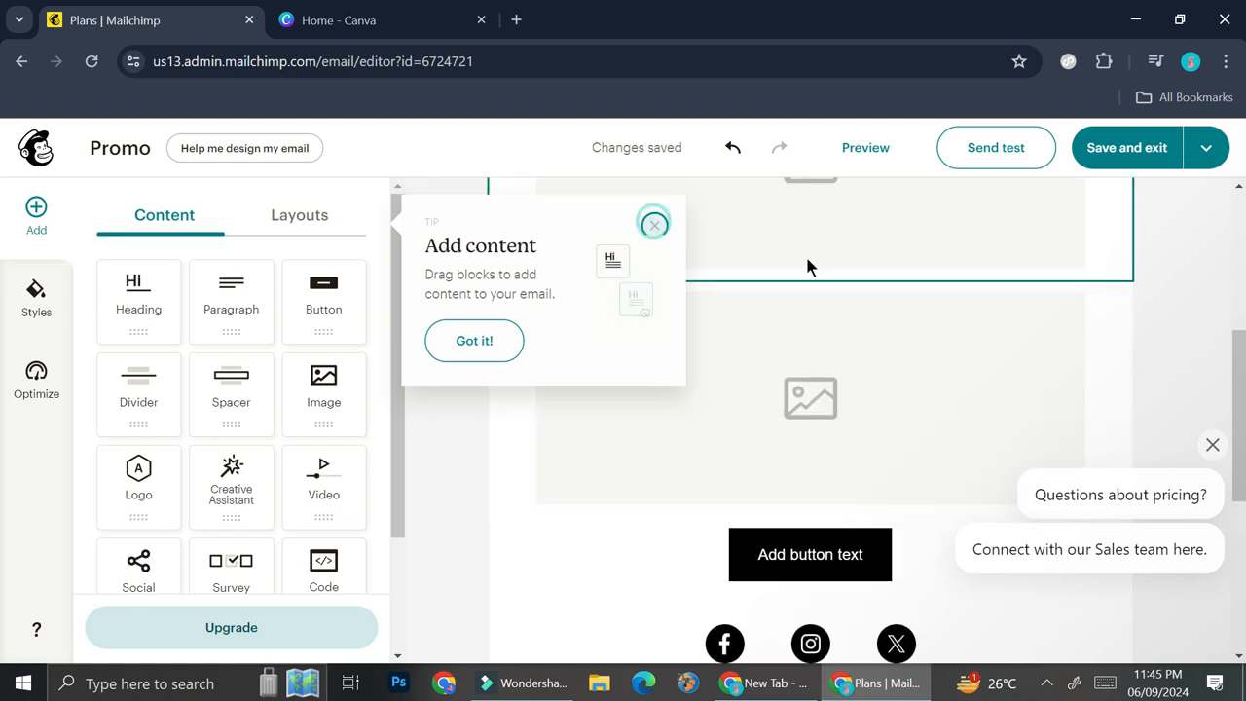
pyautogui.scroll(2, 817, 263)
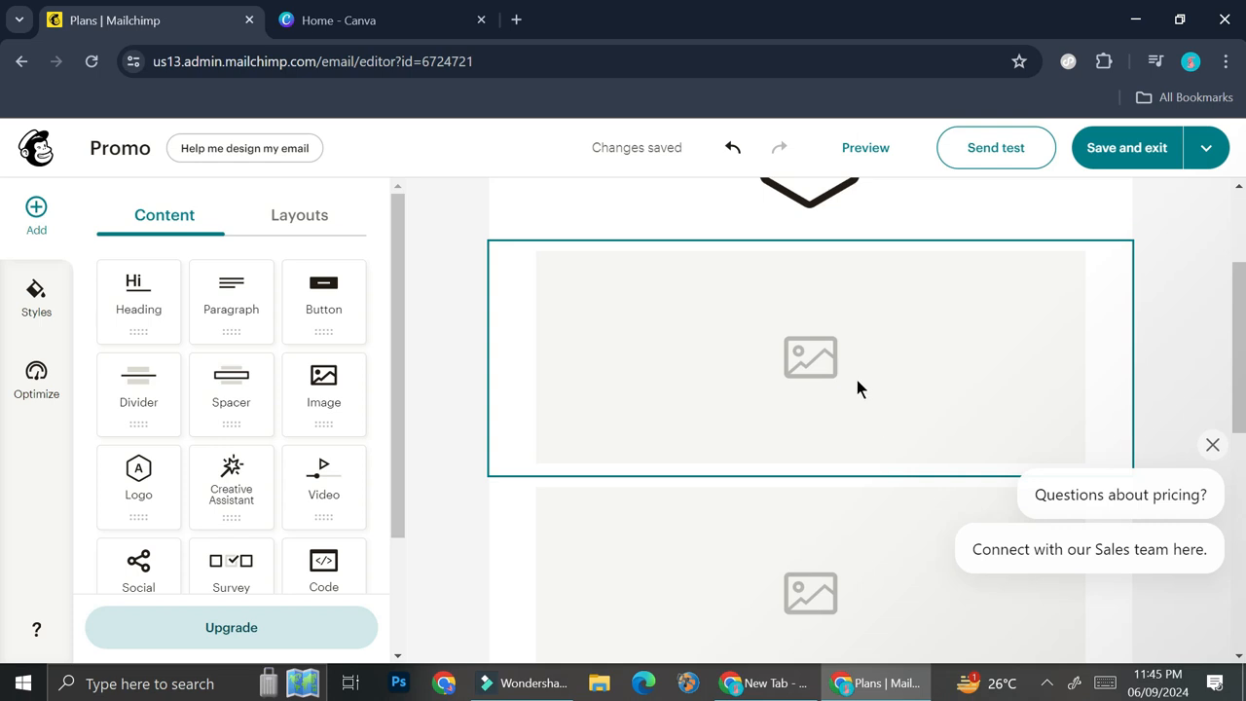
pyautogui.scroll(2, 857, 380)
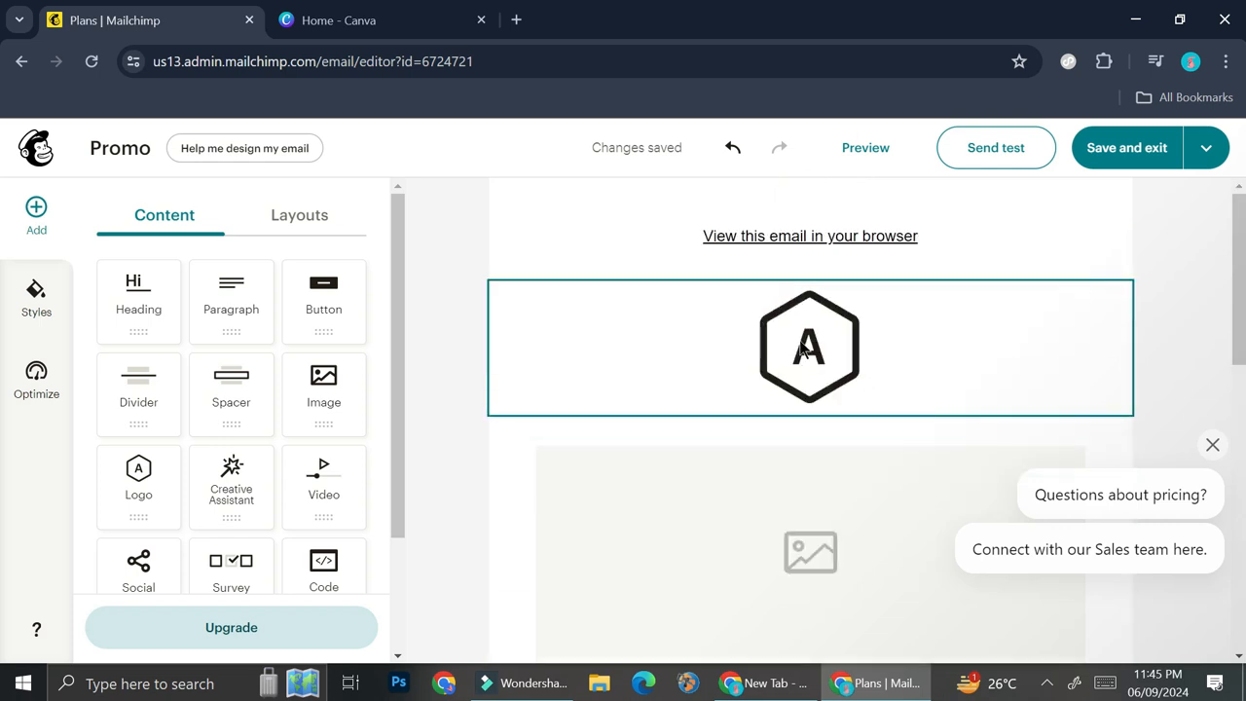
pyautogui.scroll(-3, 835, 353)
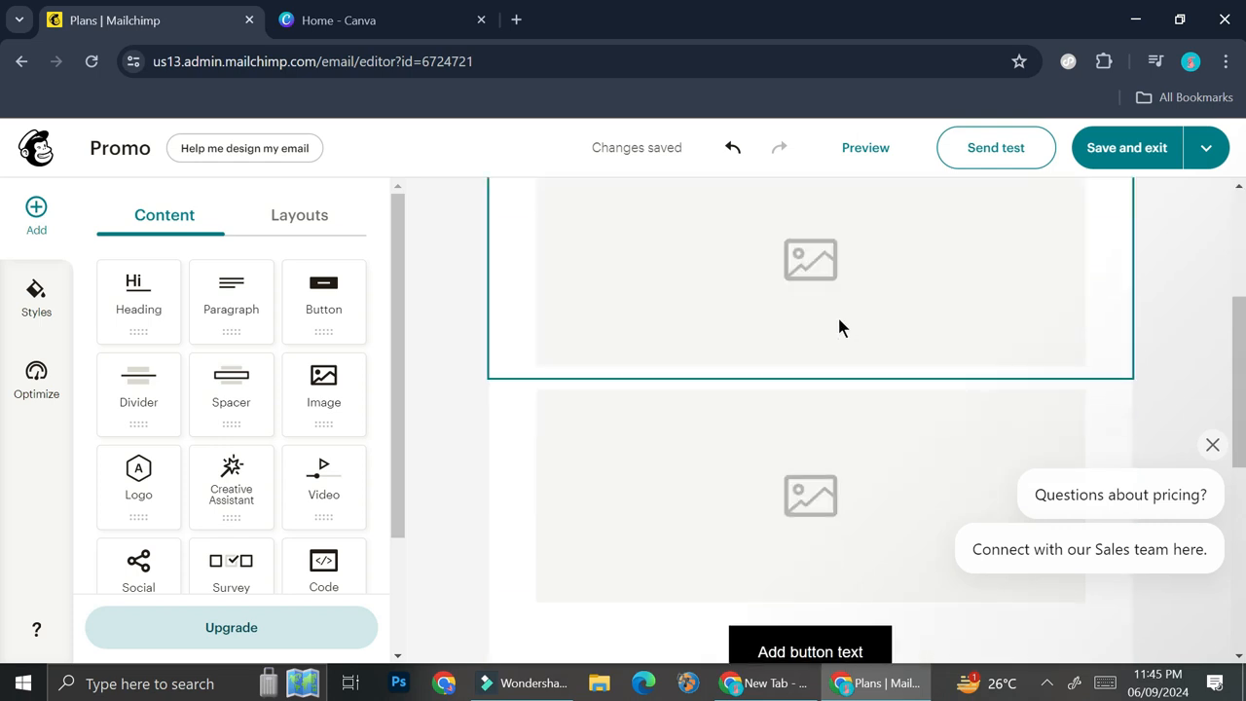
pyautogui.scroll(3, 870, 466)
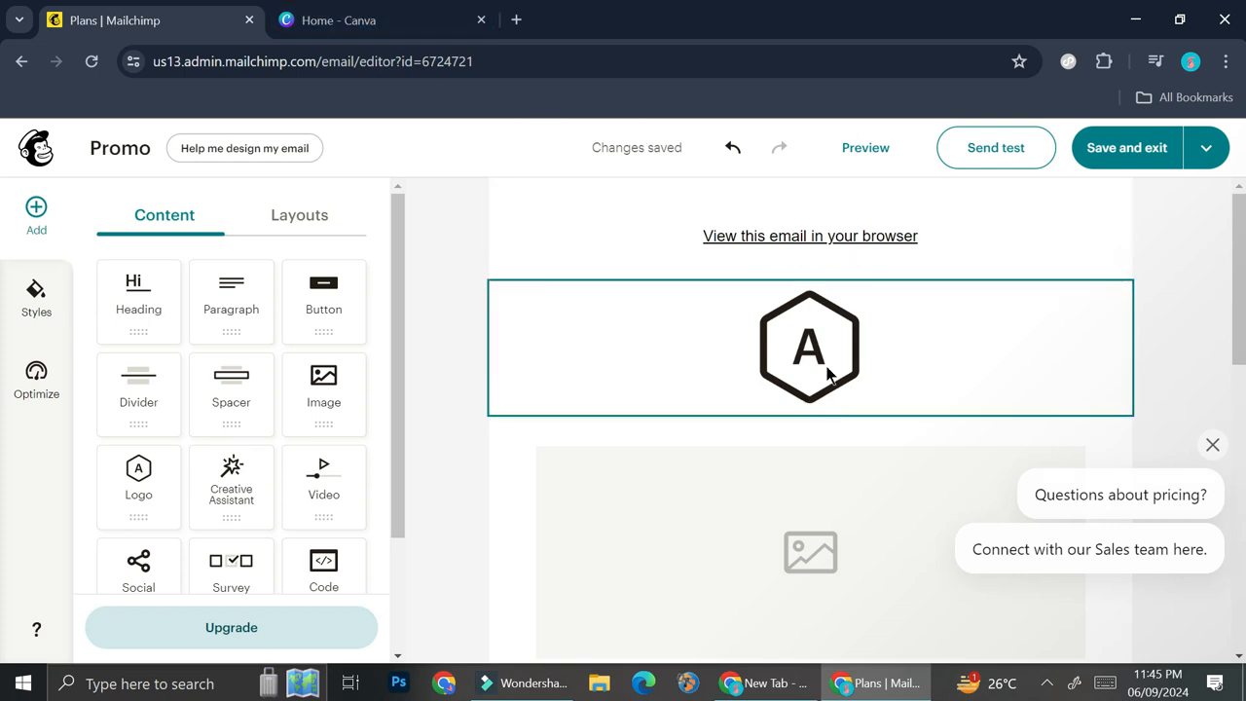
# Switch to Canva and create a new blank Logo design
pyautogui.click(390, 20)
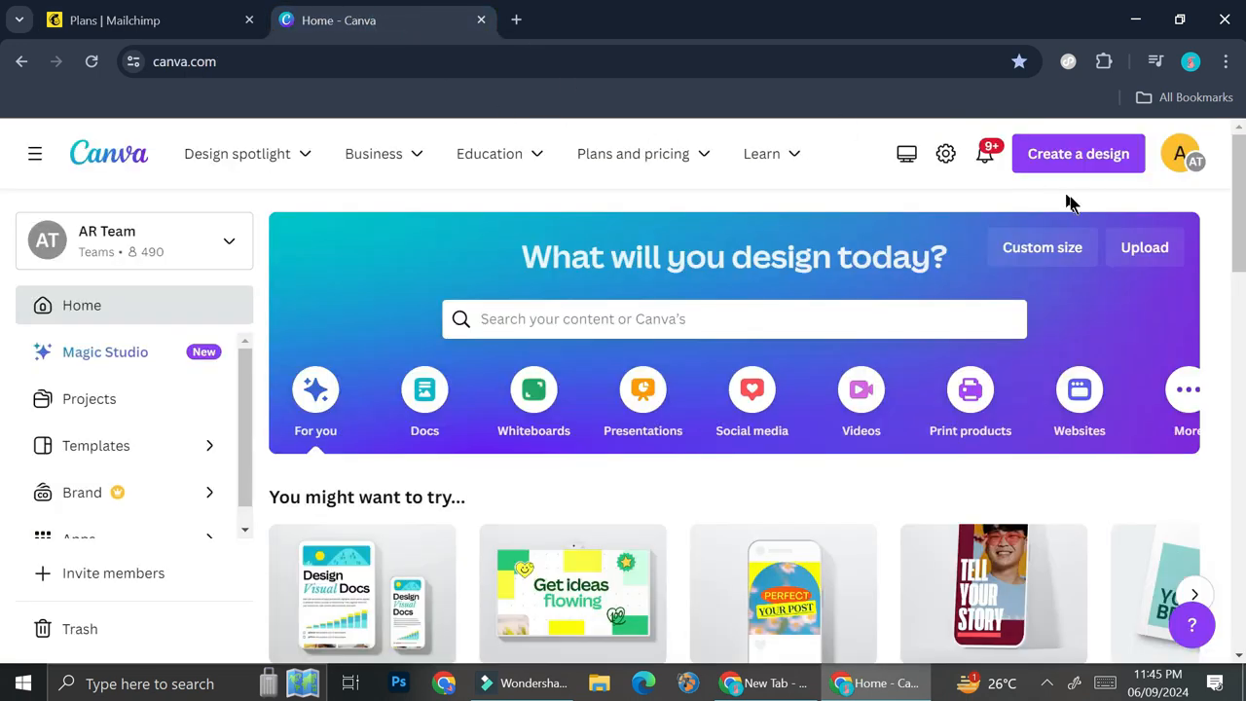
pyautogui.click(1090, 166)
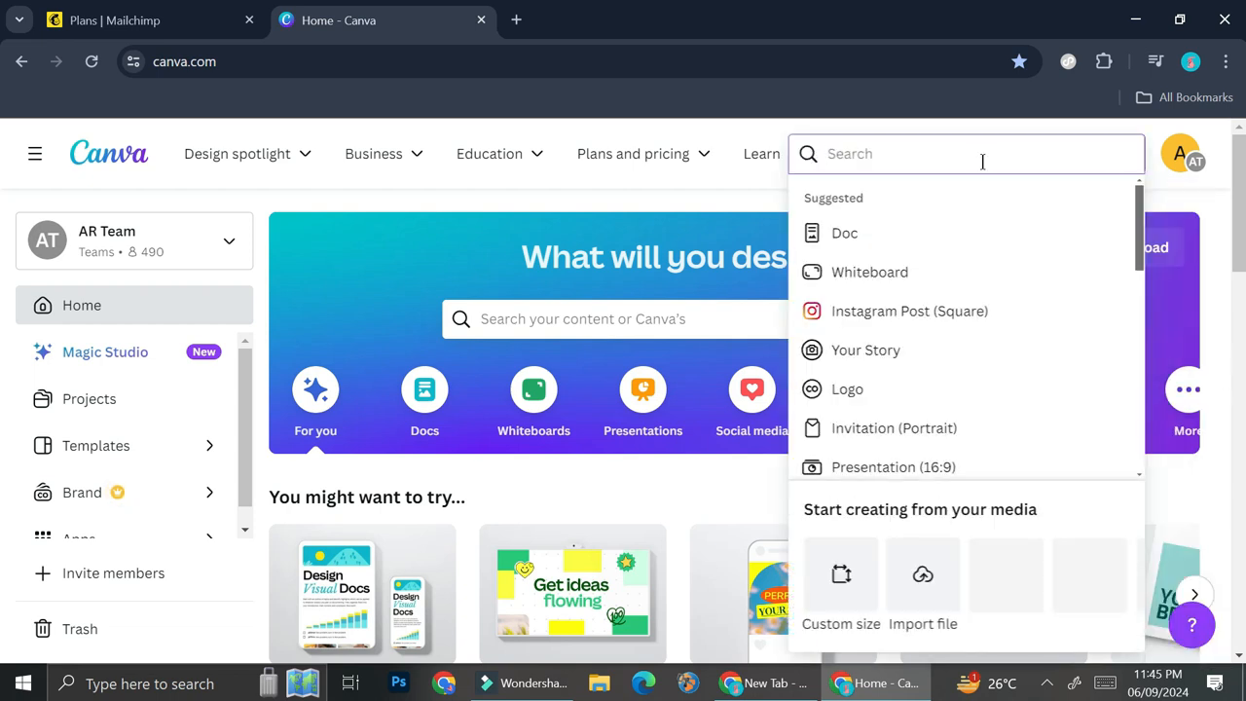
pyautogui.click(840, 399)
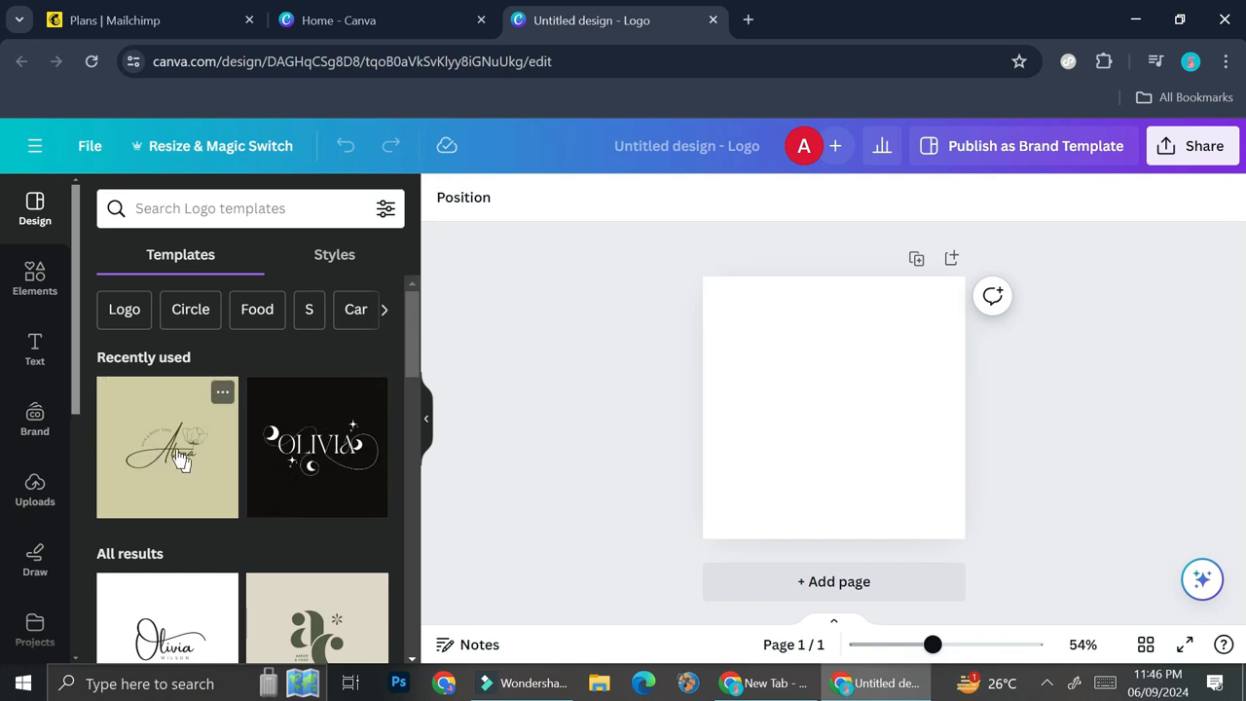
# Search the Canva apps for "Logo Maker" and open the Logo Maker app in the design
pyautogui.scroll(-1, 35, 414)
pyautogui.scroll(-2, 39, 409)
pyautogui.click(35, 409)
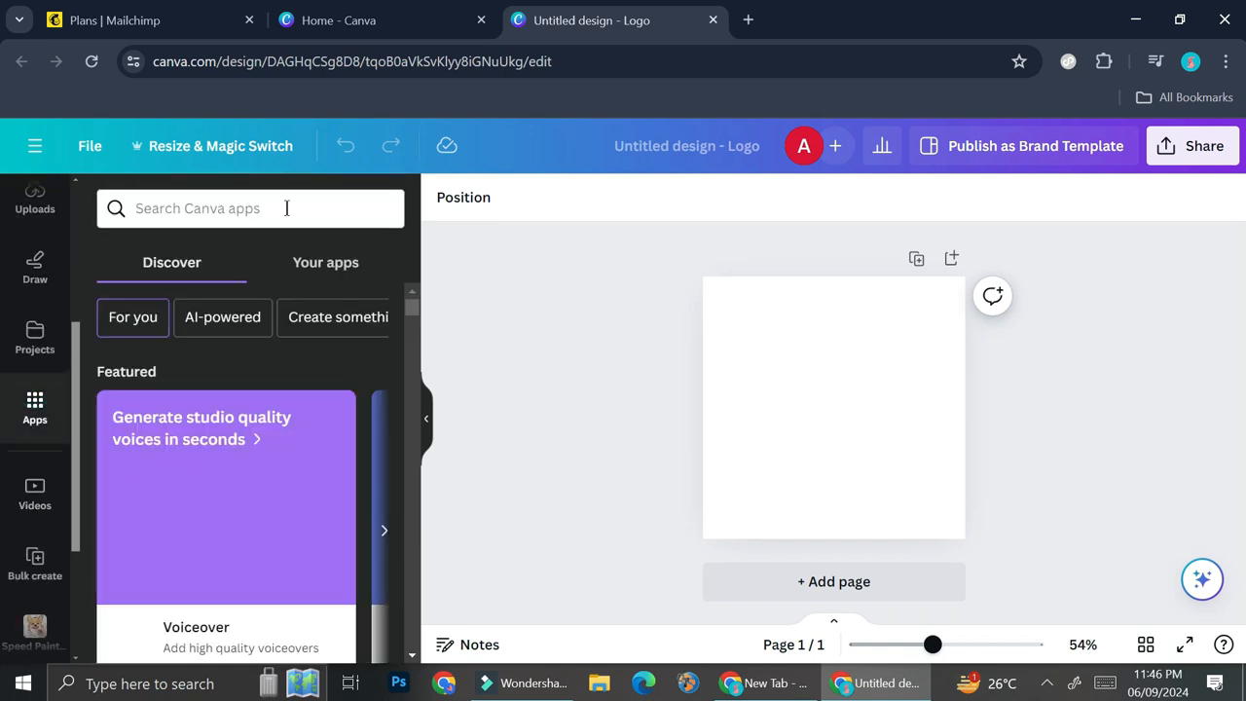
pyautogui.click(286, 208)
pyautogui.write('log')
pyautogui.click(372, 304)
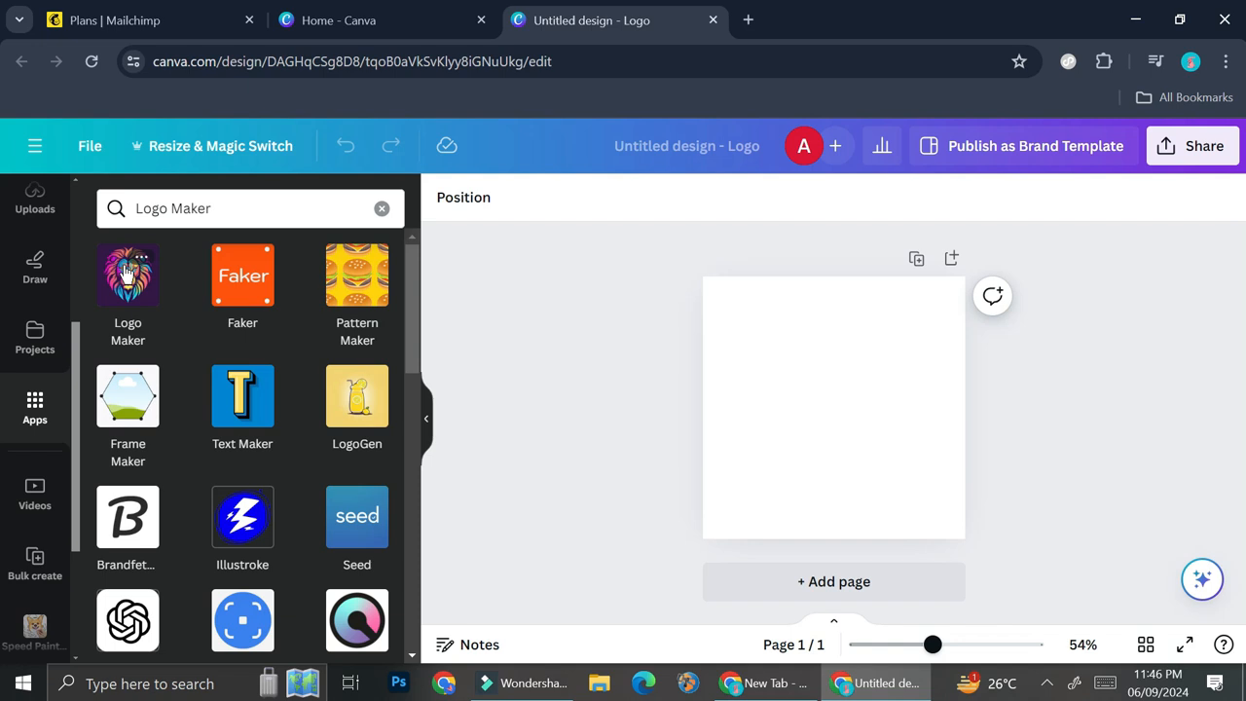
pyautogui.scroll(-2, 123, 321)
pyautogui.scroll(1, 145, 346)
pyautogui.scroll(1, 144, 346)
pyautogui.click(144, 336)
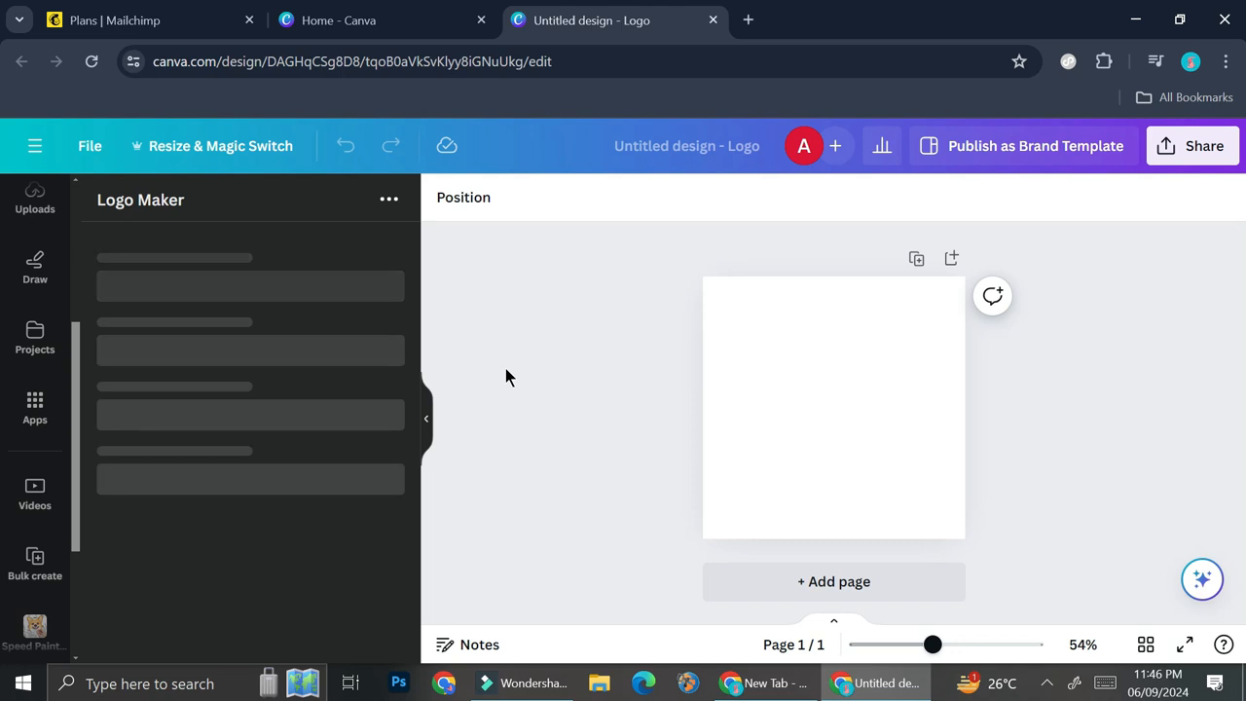
# Generate a logo from the description "cookies and desserts bakery" in Logo Maker
pyautogui.click(317, 288)
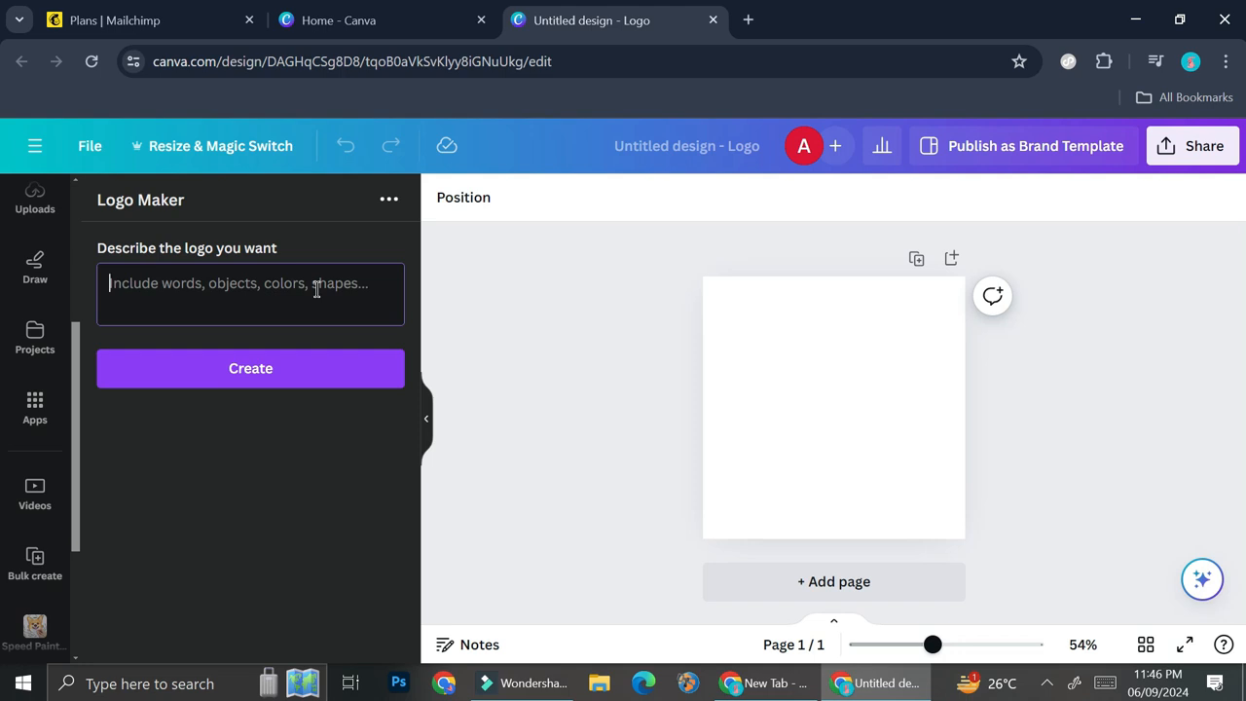
pyautogui.write('cookies and desserts bakery')
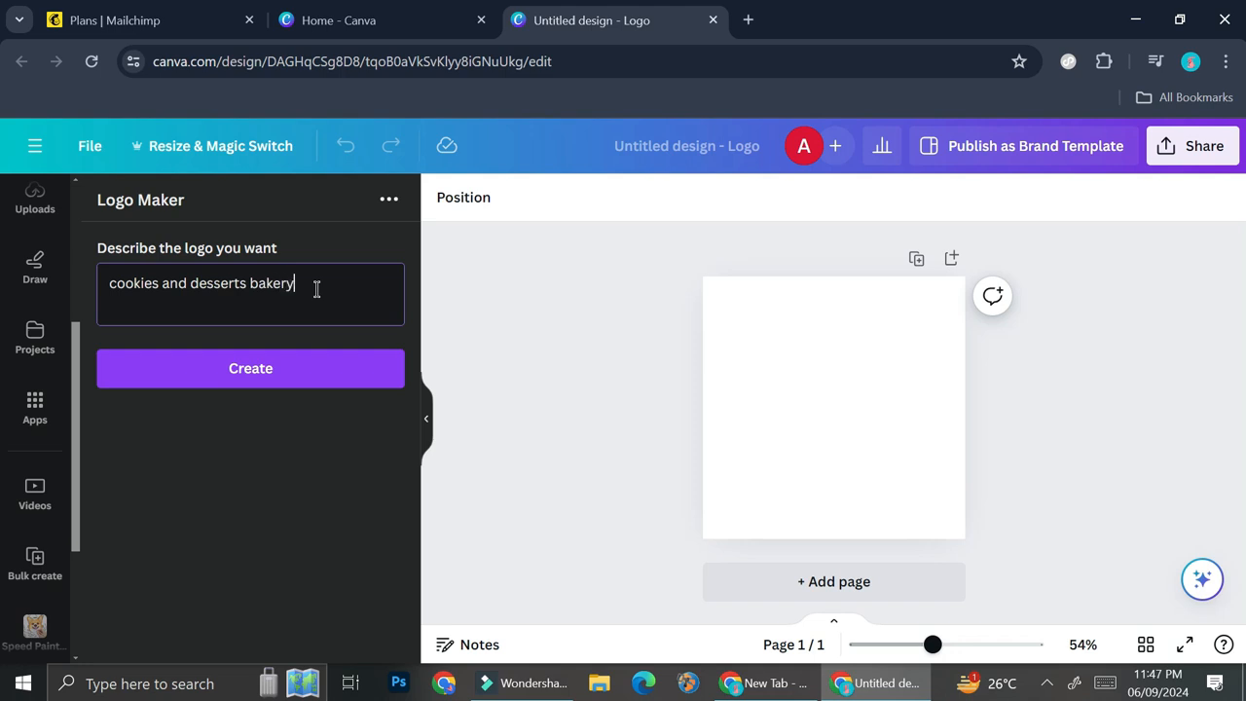
pyautogui.click(302, 364)
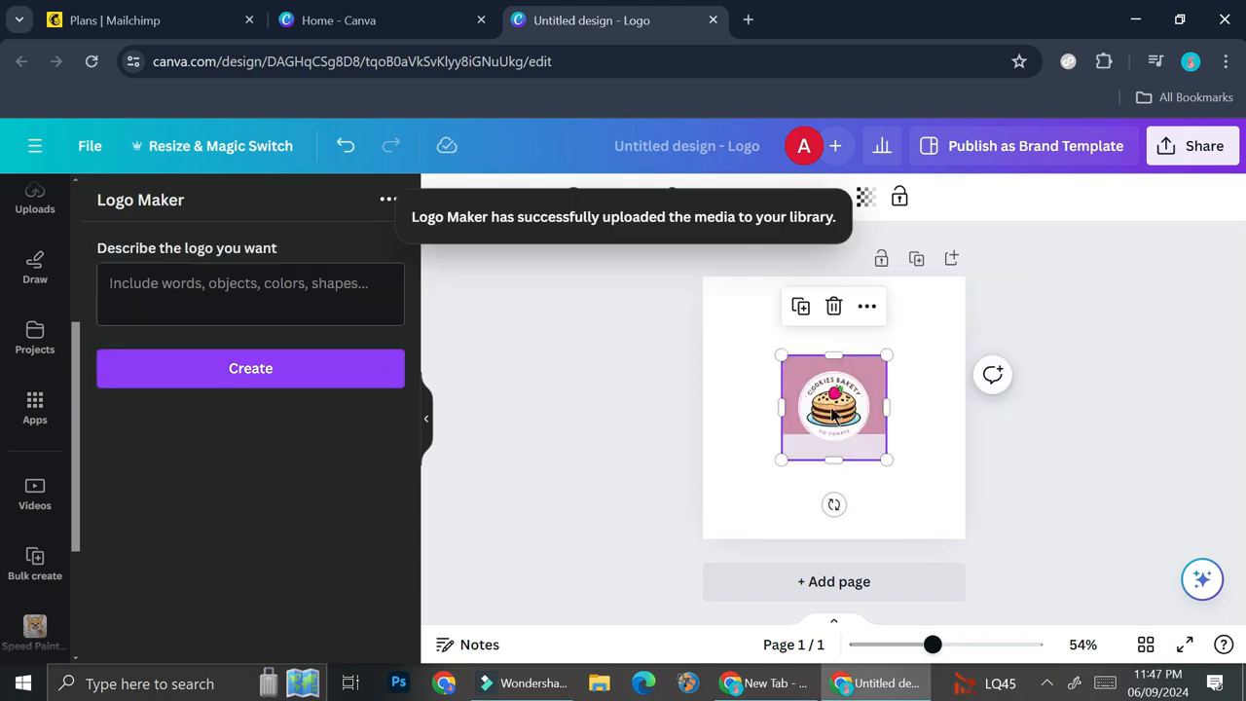
# Enlarge the generated logo image and position it so that it fills the whole square page
pyautogui.moveTo(886, 459); pyautogui.dragTo(949, 522)
pyautogui.moveTo(910, 476); pyautogui.dragTo(870, 436)
pyautogui.moveTo(908, 482); pyautogui.dragTo(964, 541)
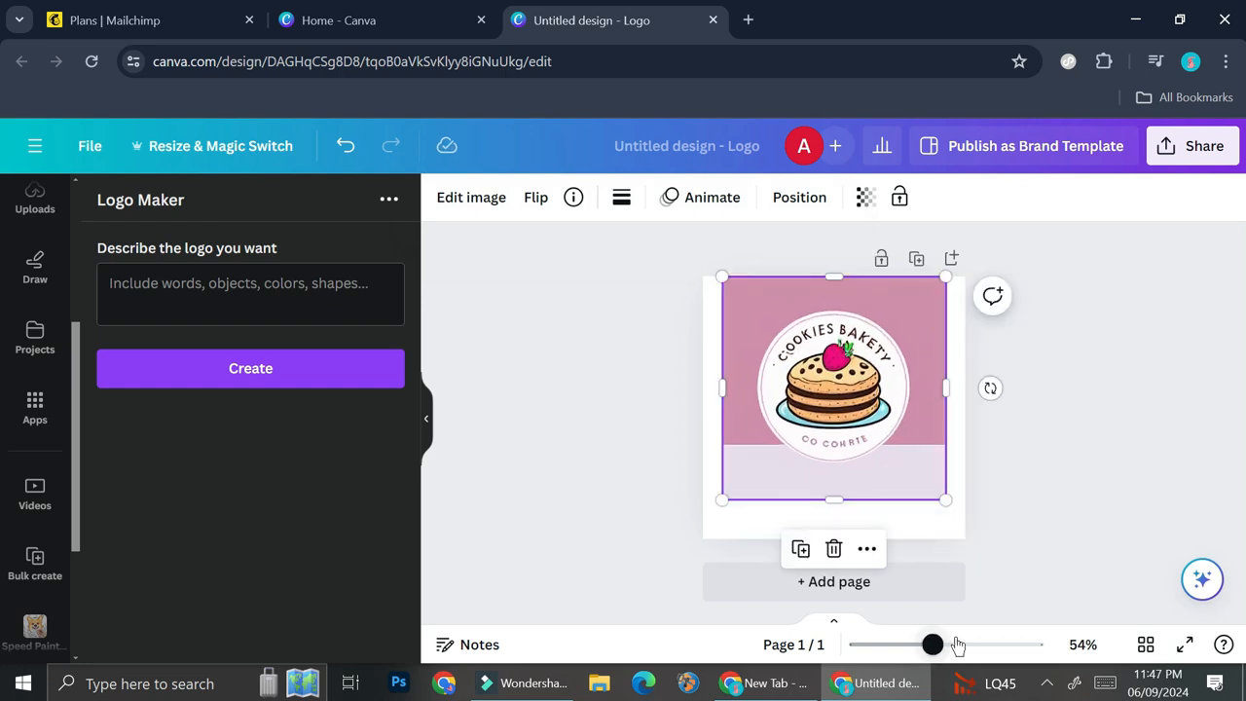
pyautogui.click(958, 644)
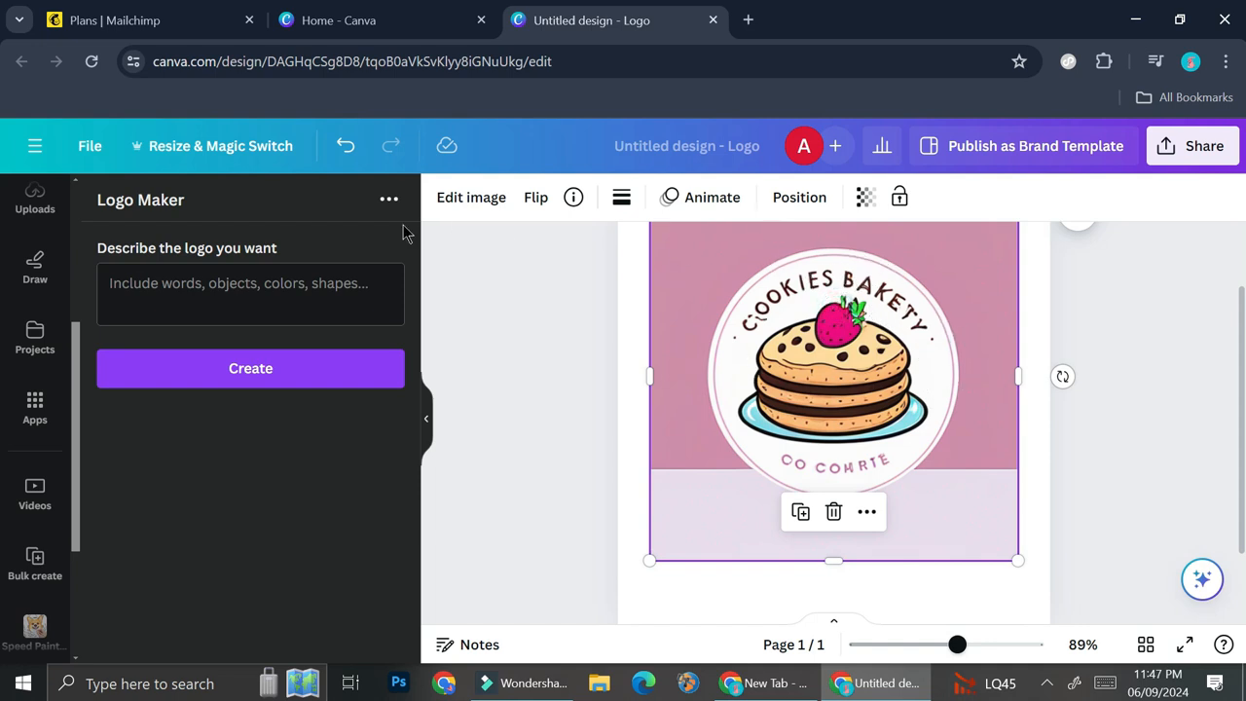
pyautogui.moveTo(951, 481); pyautogui.dragTo(1050, 539)
pyautogui.scroll(-1, 943, 477)
pyautogui.scroll(1, 1016, 435)
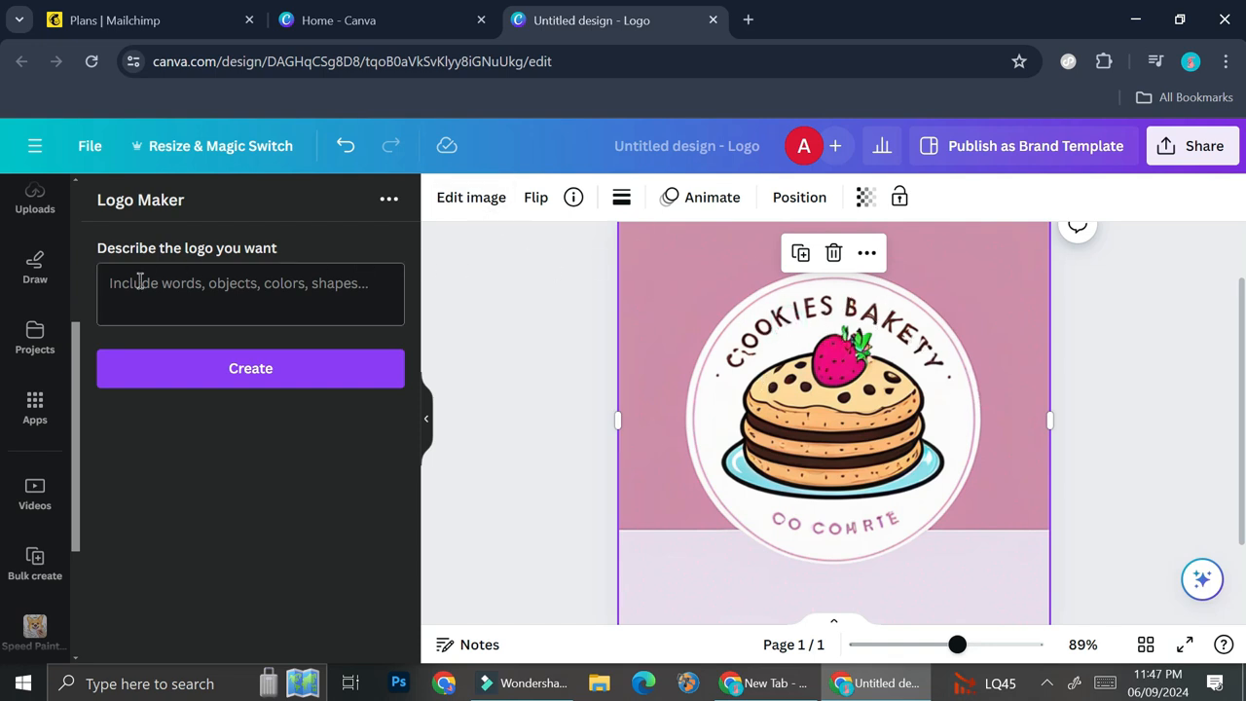
# Erase the lettering above and below the cake in the logo image with Magic Eraser, using a brush size of 20
pyautogui.click(478, 200)
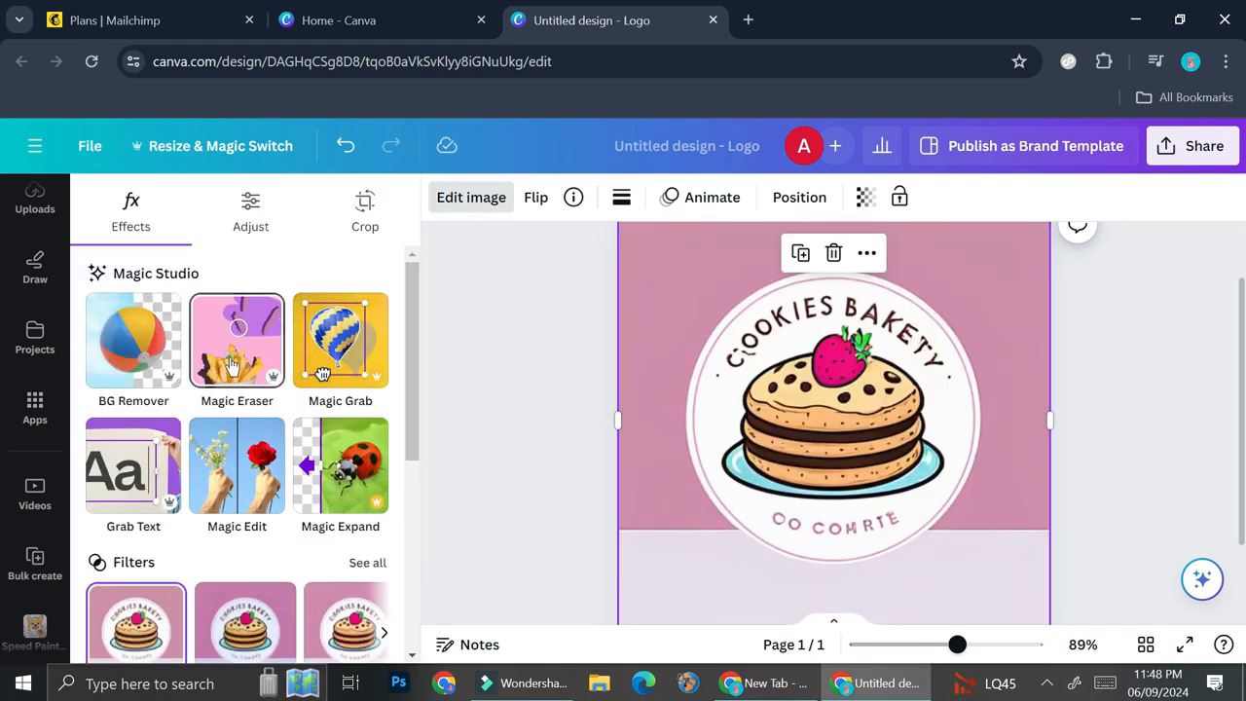
pyautogui.click(236, 341)
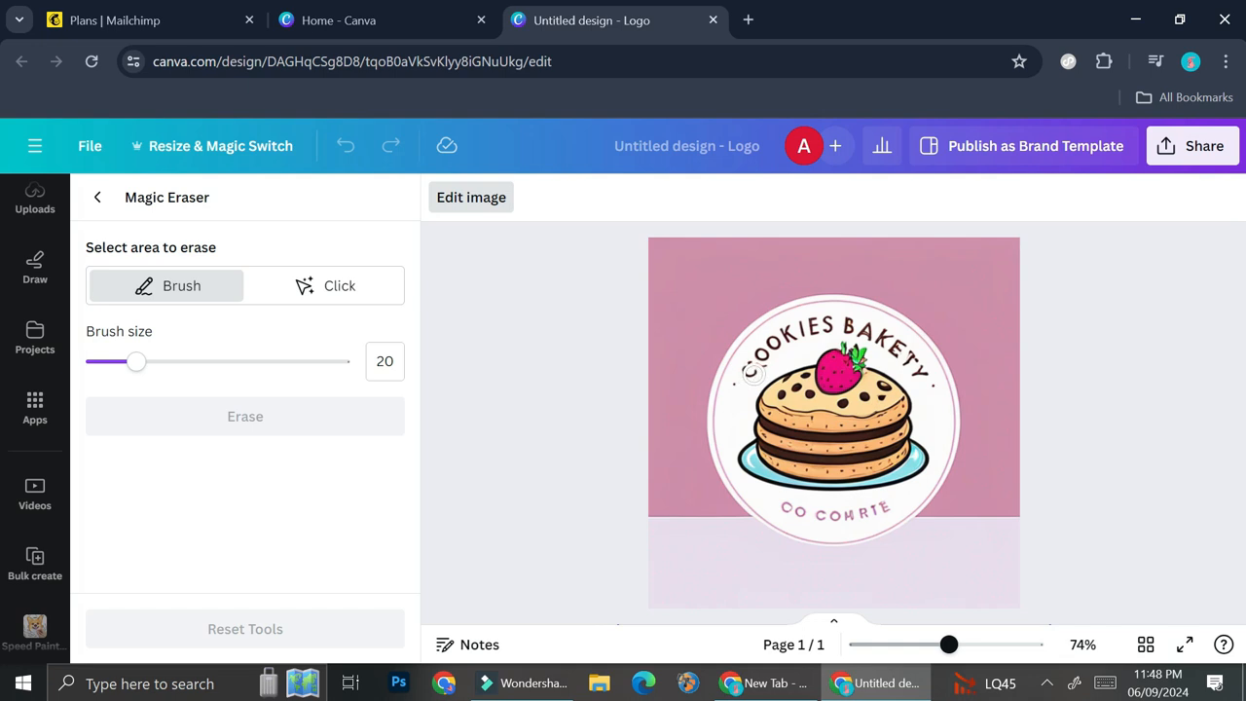
pyautogui.moveTo(751, 371)
pyautogui.mouseDown()
pyautogui.moveTo(755, 355)
pyautogui.moveTo(849, 325)
pyautogui.moveTo(894, 338)
pyautogui.moveTo(926, 373)
pyautogui.moveTo(868, 339)
pyautogui.moveTo(786, 334)
pyautogui.moveTo(760, 362)
pyautogui.mouseUp()
pyautogui.moveTo(785, 510); pyautogui.dragTo(872, 506)
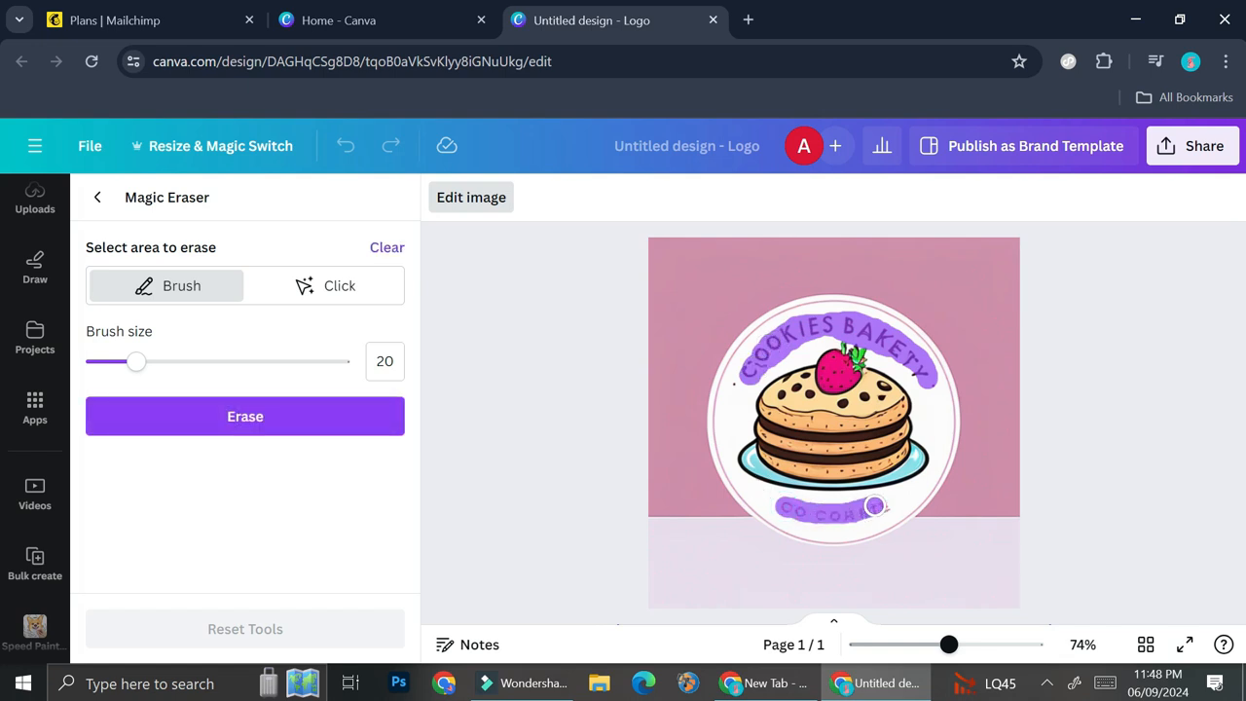
pyautogui.click(313, 416)
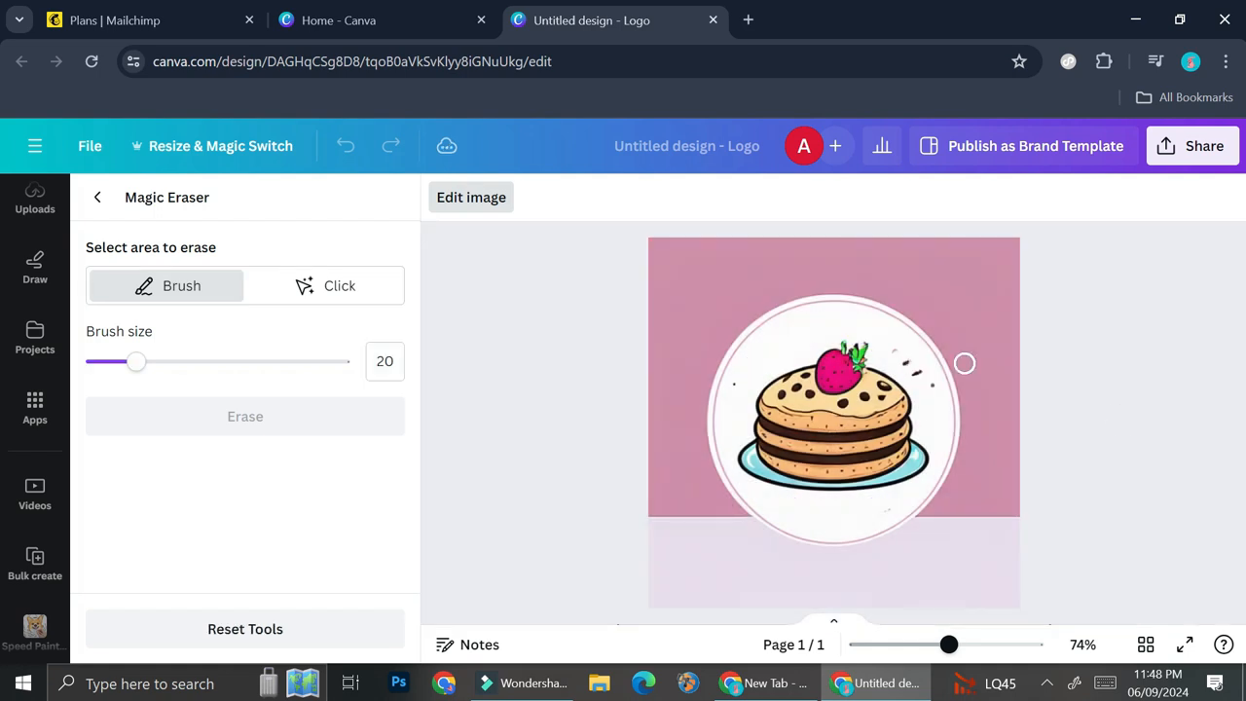
# Add the neon "Glamping" text style to the logo and replace its text with "Sweet Bakery"
pyautogui.scroll(3, 39, 292)
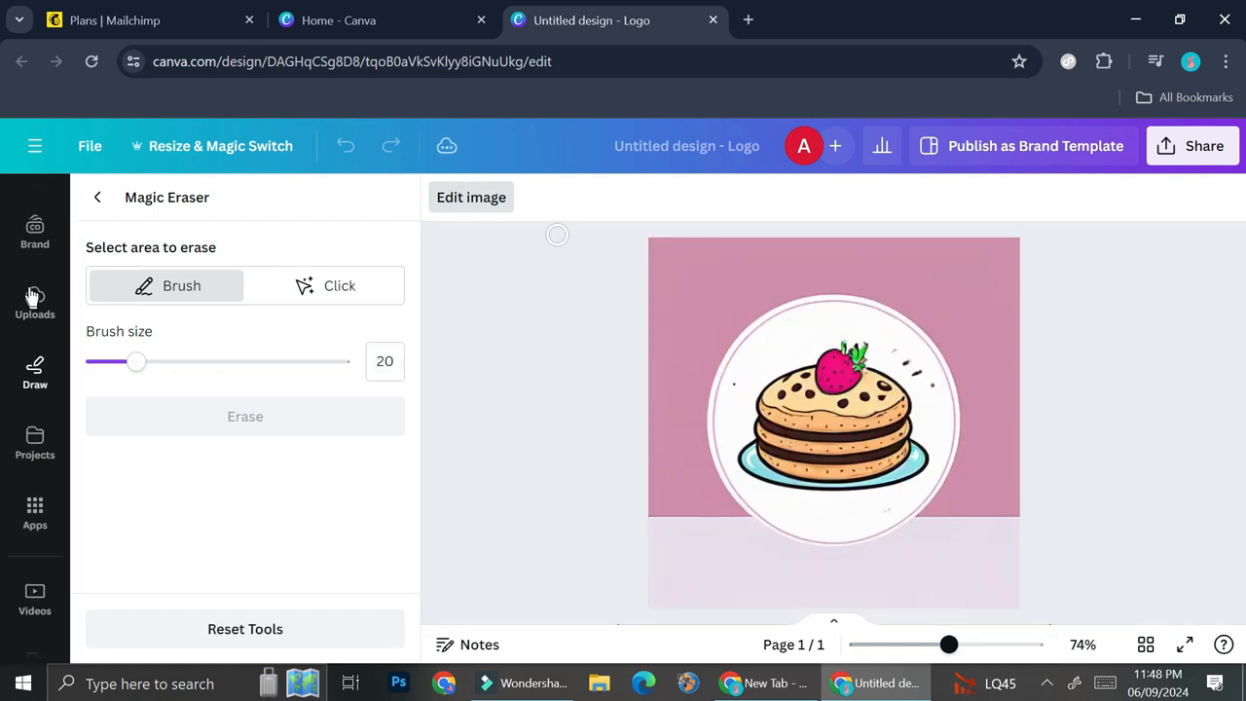
pyautogui.click(34, 347)
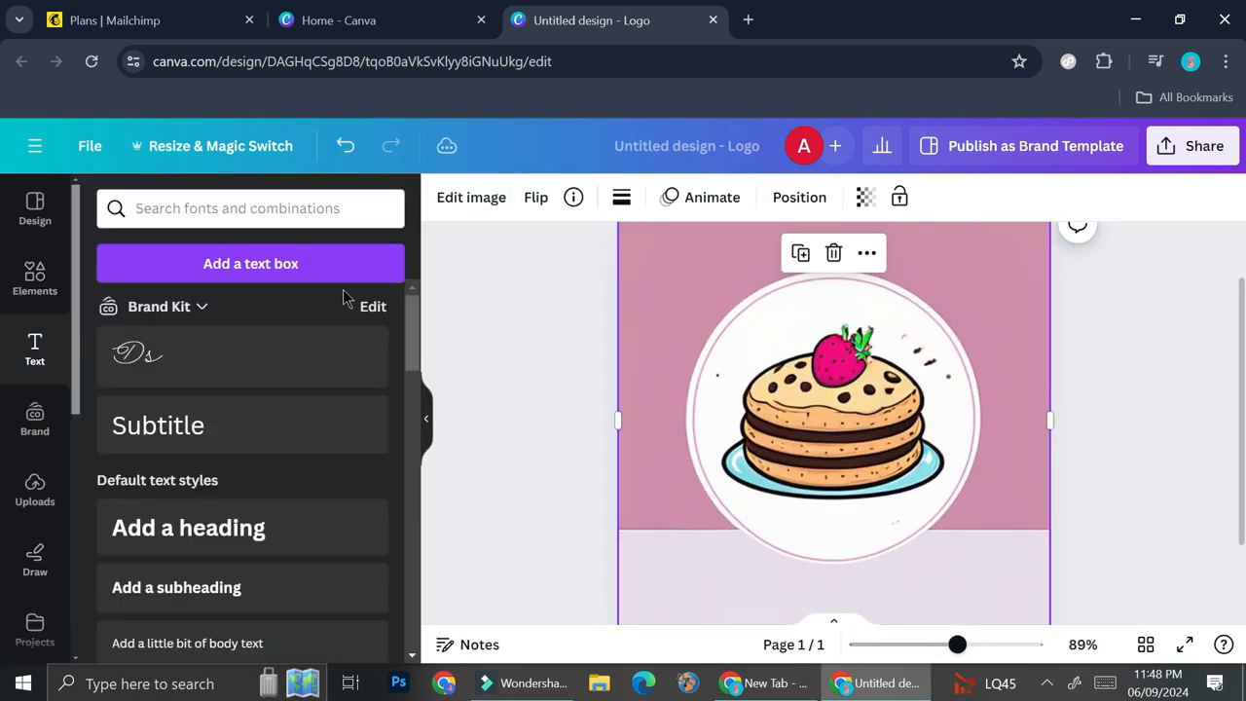
pyautogui.scroll(-10, 347, 419)
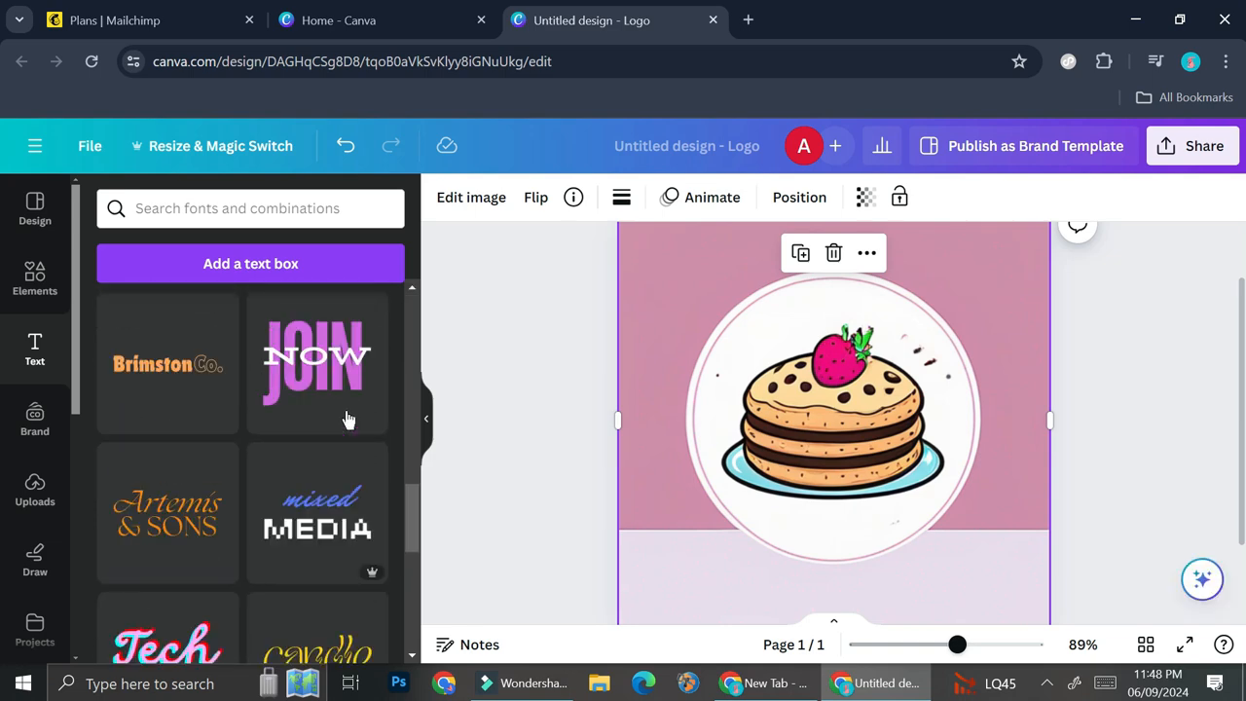
pyautogui.scroll(-5, 348, 418)
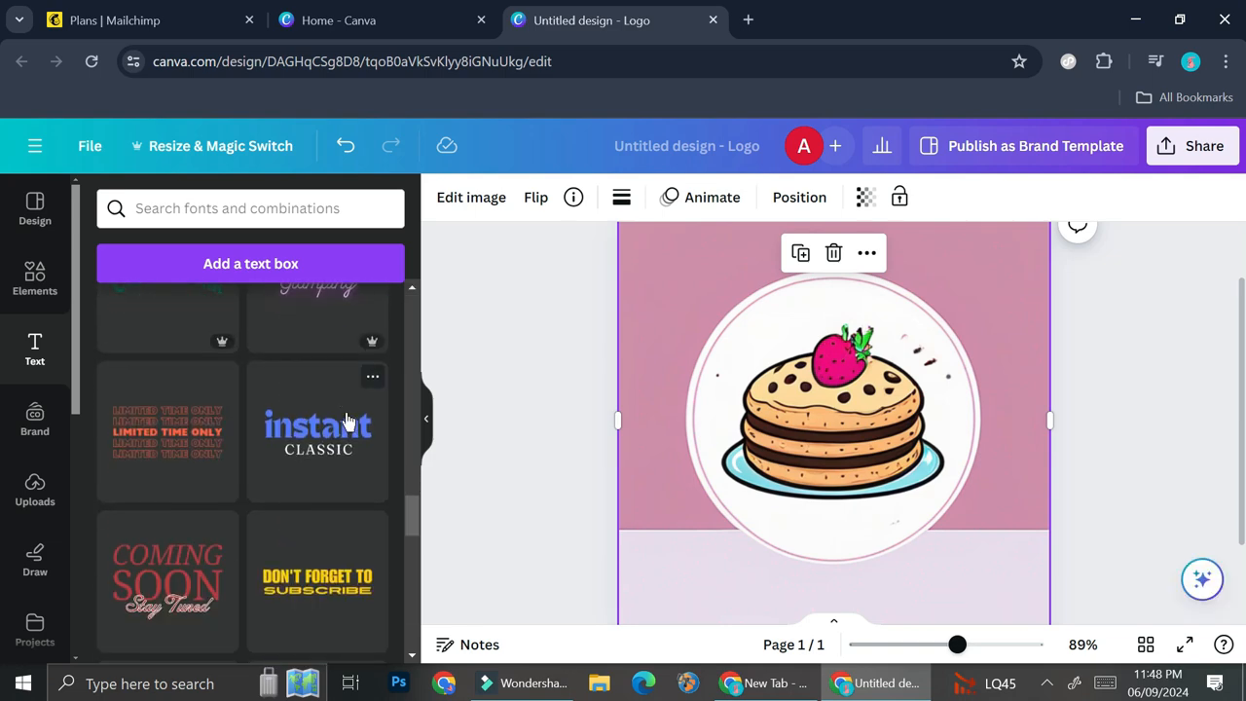
pyautogui.scroll(2, 345, 414)
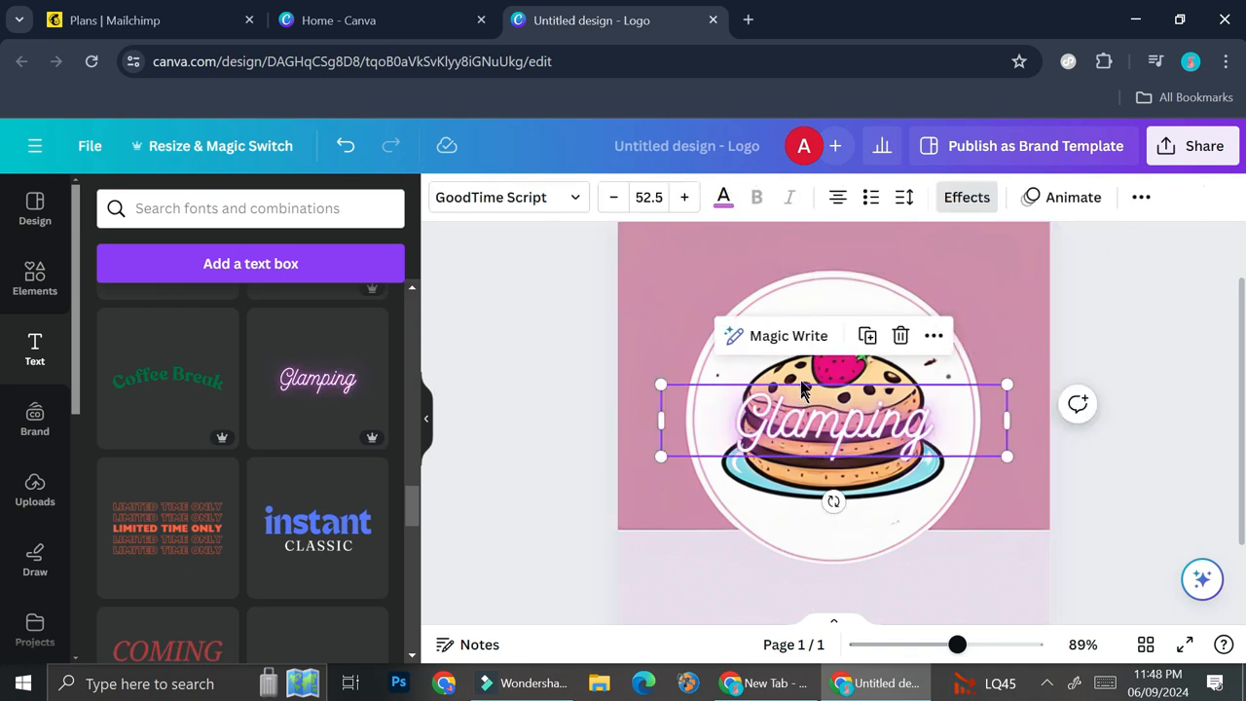
pyautogui.doubleClick(832, 404)
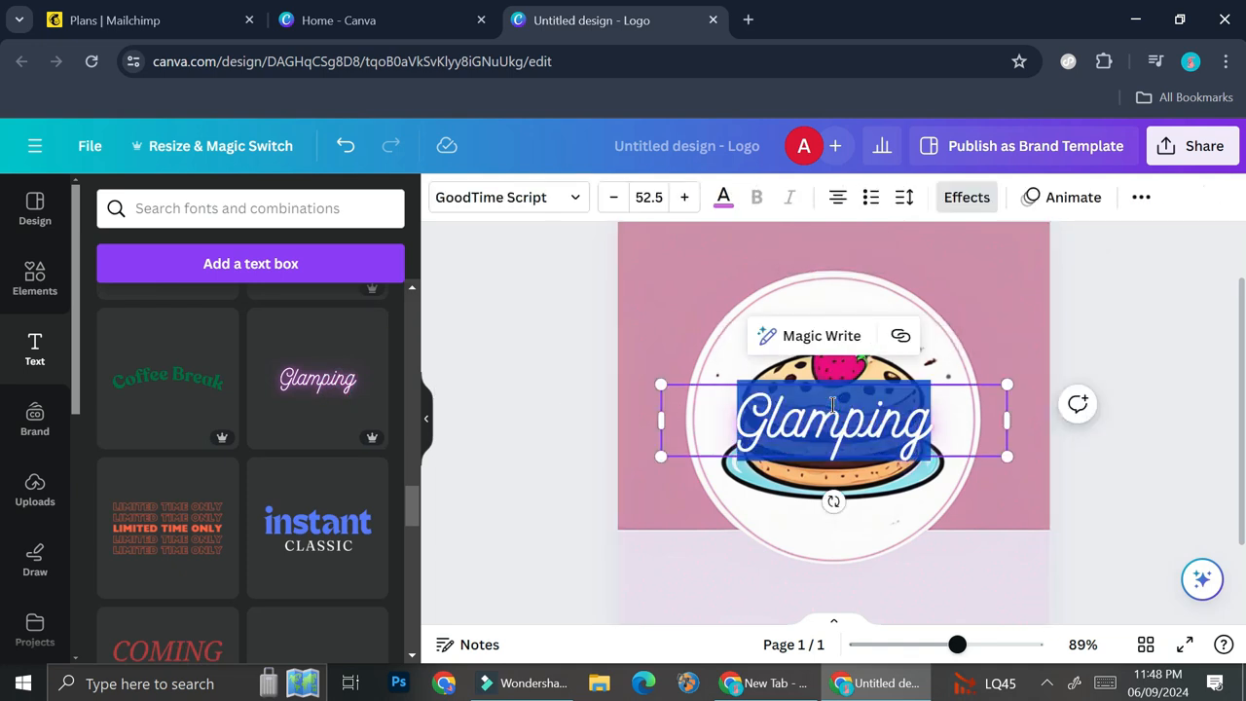
pyautogui.write('Sweet')
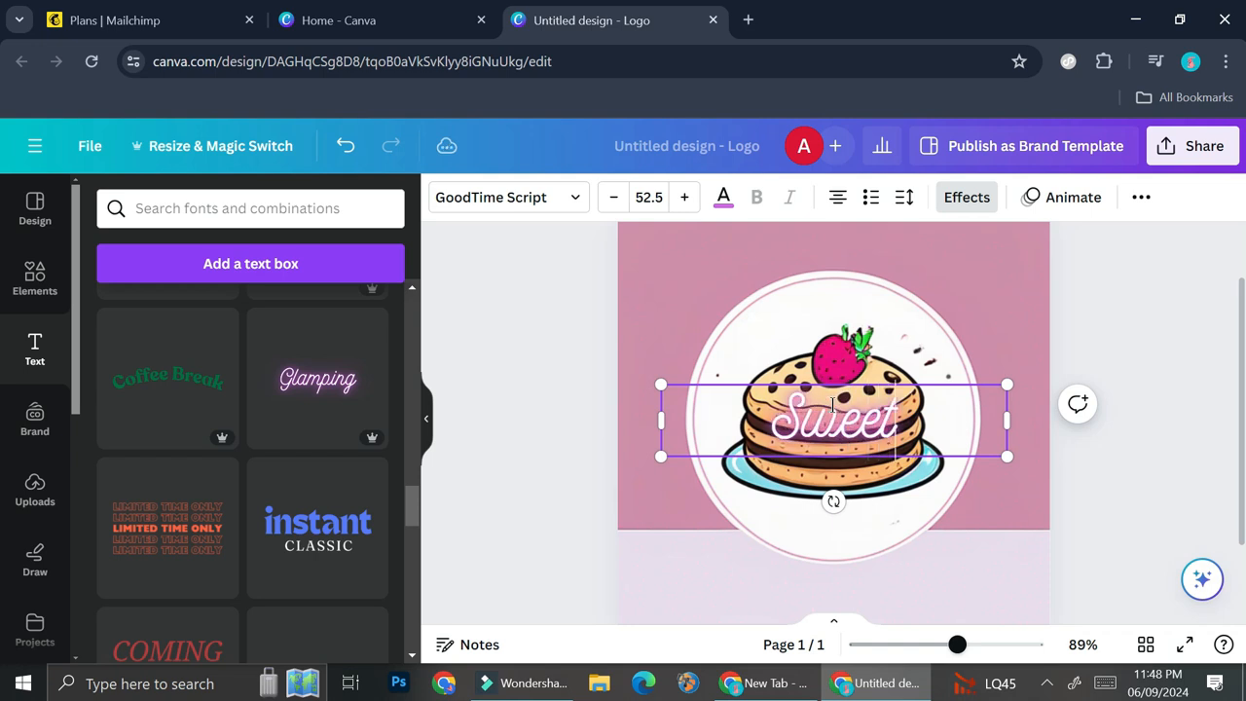
pyautogui.write(' Ba')
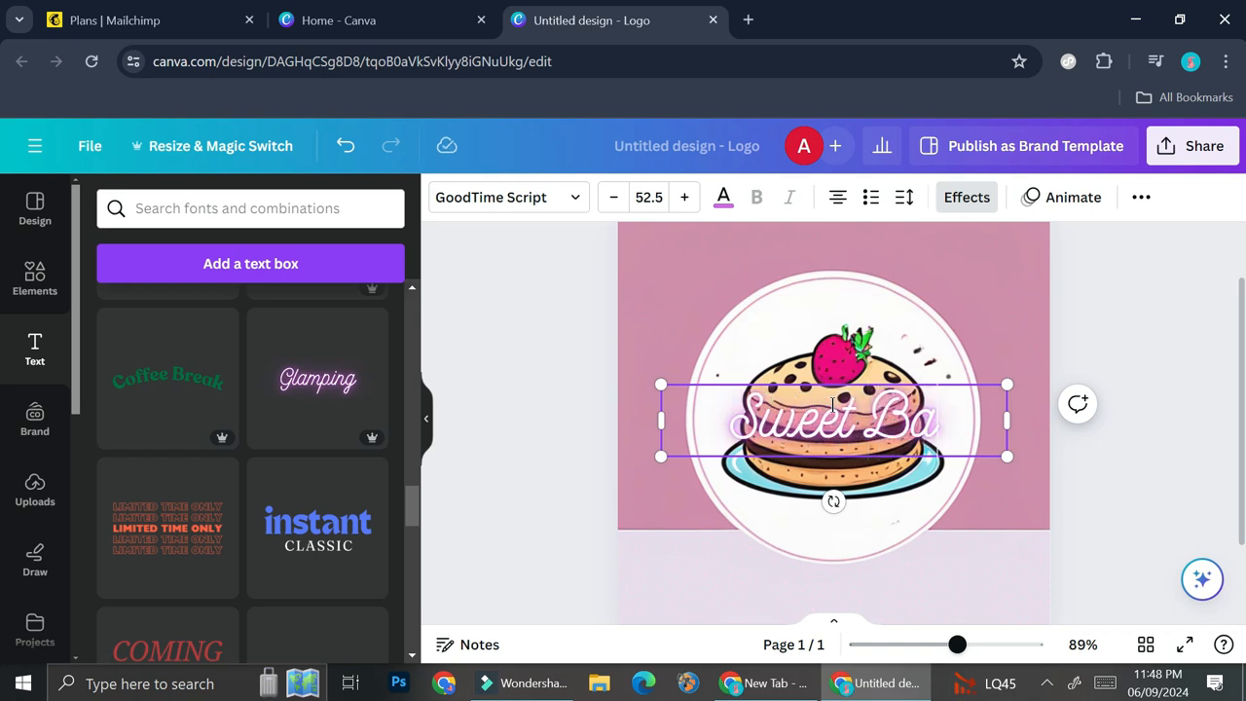
pyautogui.write('kery')
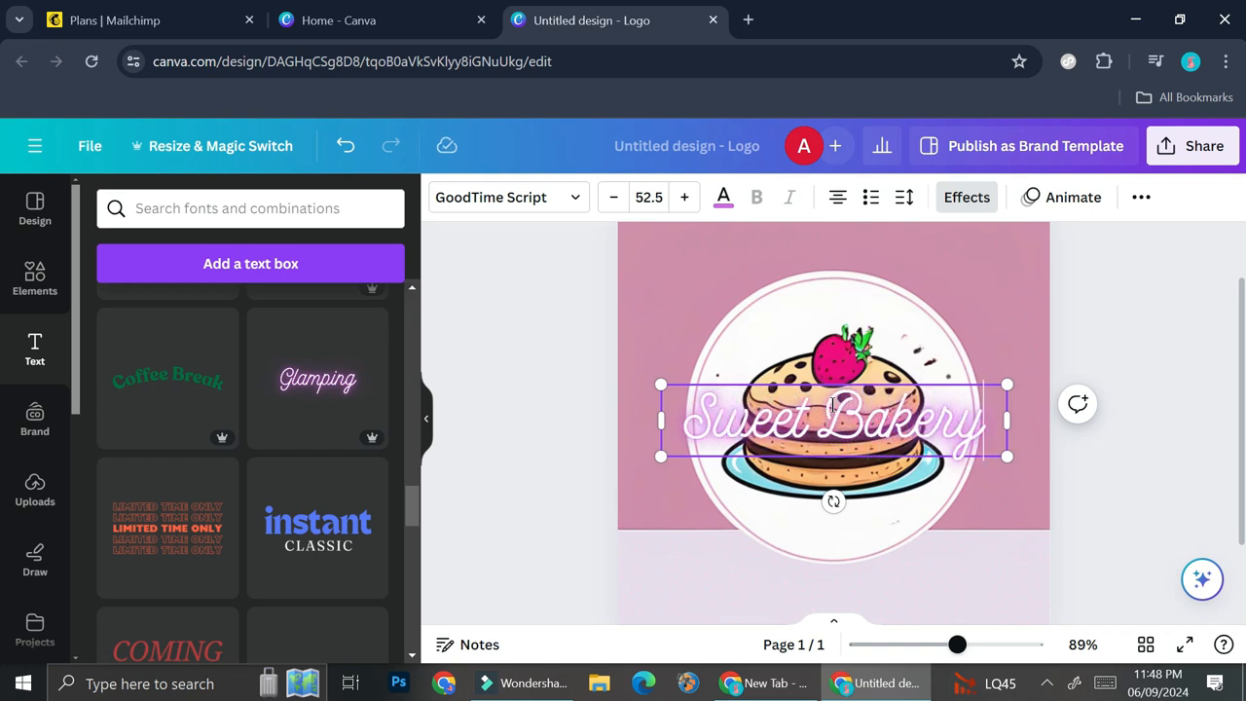
# Apply the Curve shape effect to the "Sweet Bakery" text and move it above the cake inside the white circle
pyautogui.click(964, 199)
pyautogui.scroll(-4, 248, 419)
pyautogui.click(239, 574)
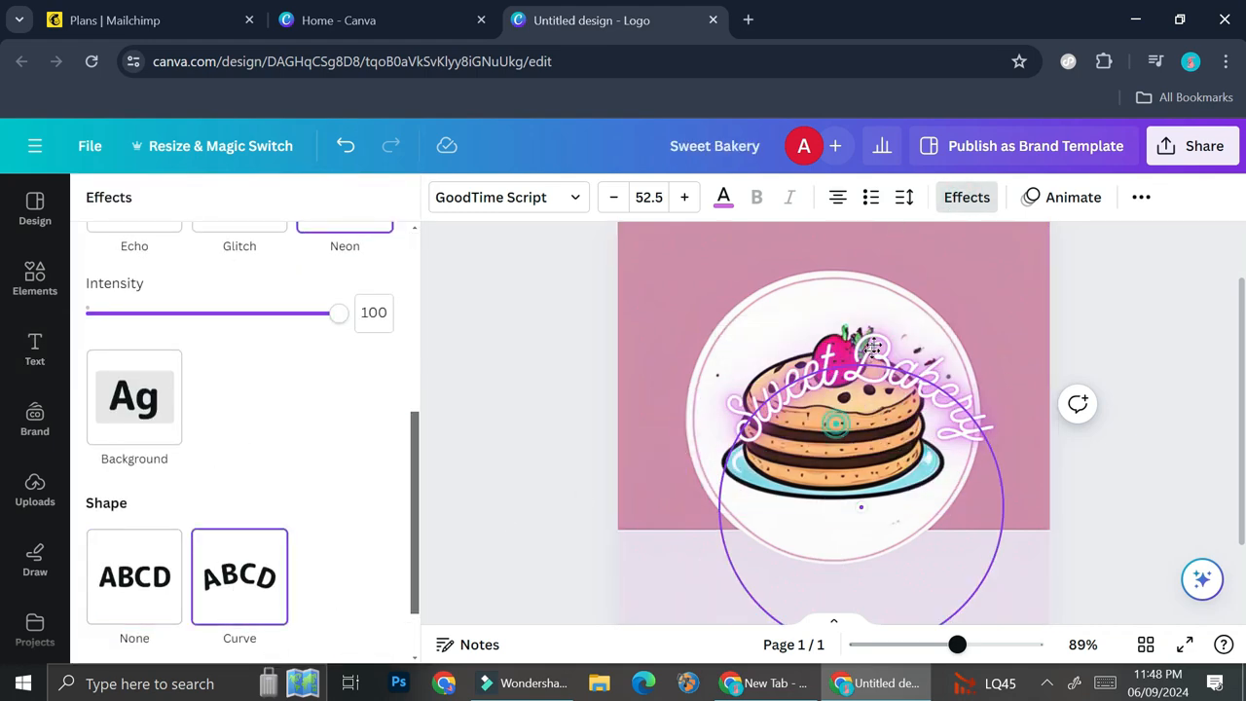
pyautogui.moveTo(870, 349); pyautogui.dragTo(845, 293)
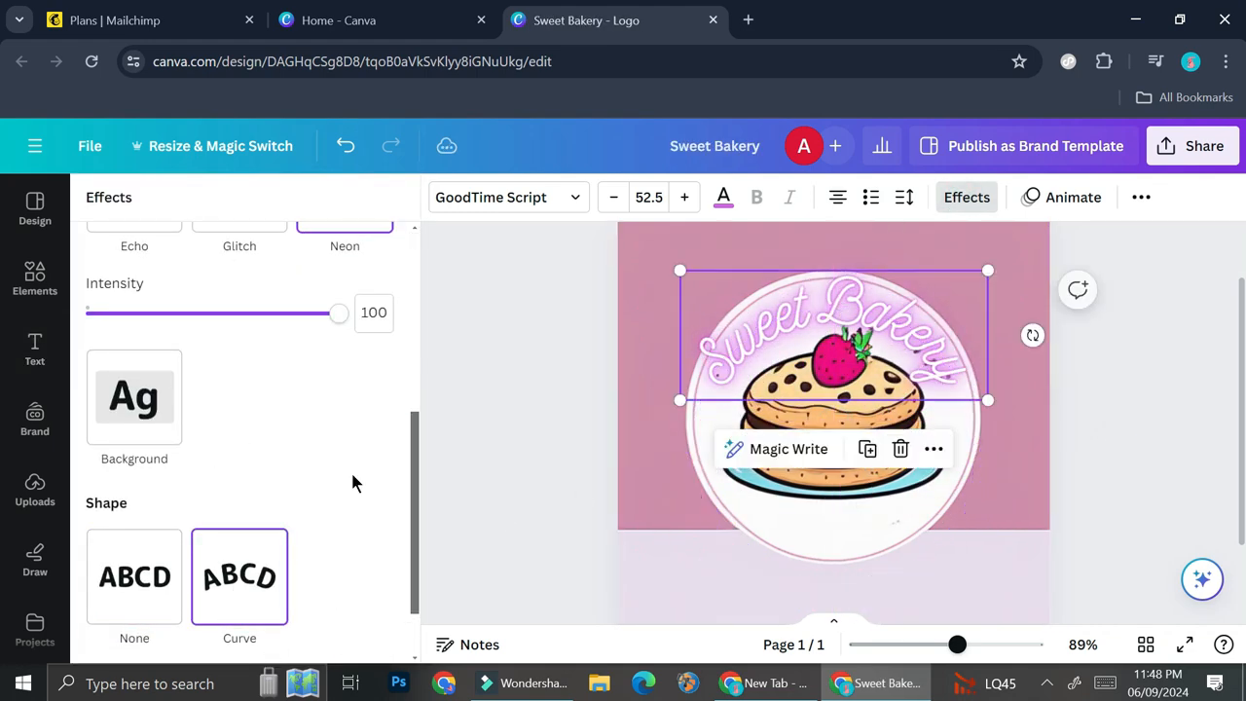
# Reduce the "Sweet Bakery" text to size 39.5 and centre it horizontally above the cake
pyautogui.click(614, 196)
pyautogui.click(613, 197)
pyautogui.click(613, 196)
pyautogui.click(613, 197)
pyautogui.click(613, 197)
pyautogui.moveTo(857, 288); pyautogui.dragTo(865, 300)
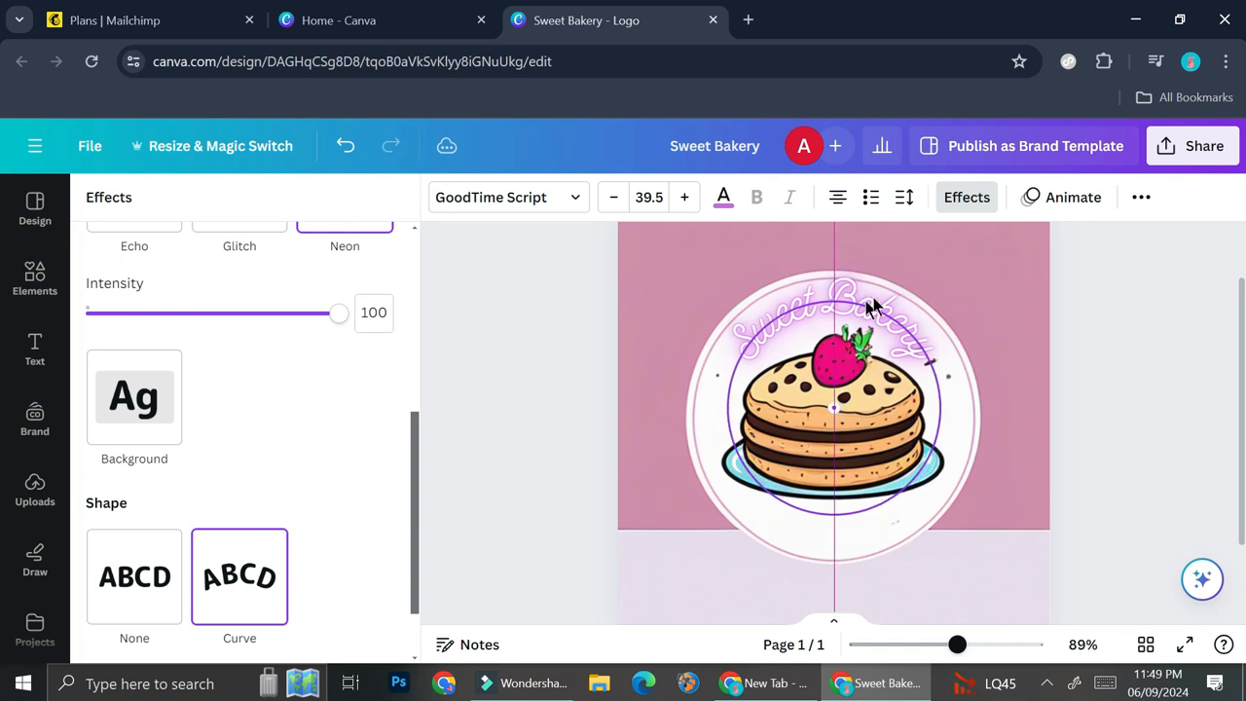
pyautogui.moveTo(867, 308); pyautogui.dragTo(866, 307)
# Slightly flatten the curve of the "Sweet Bakery" text and reduce its font size to 36.5
pyautogui.scroll(-1, 223, 571)
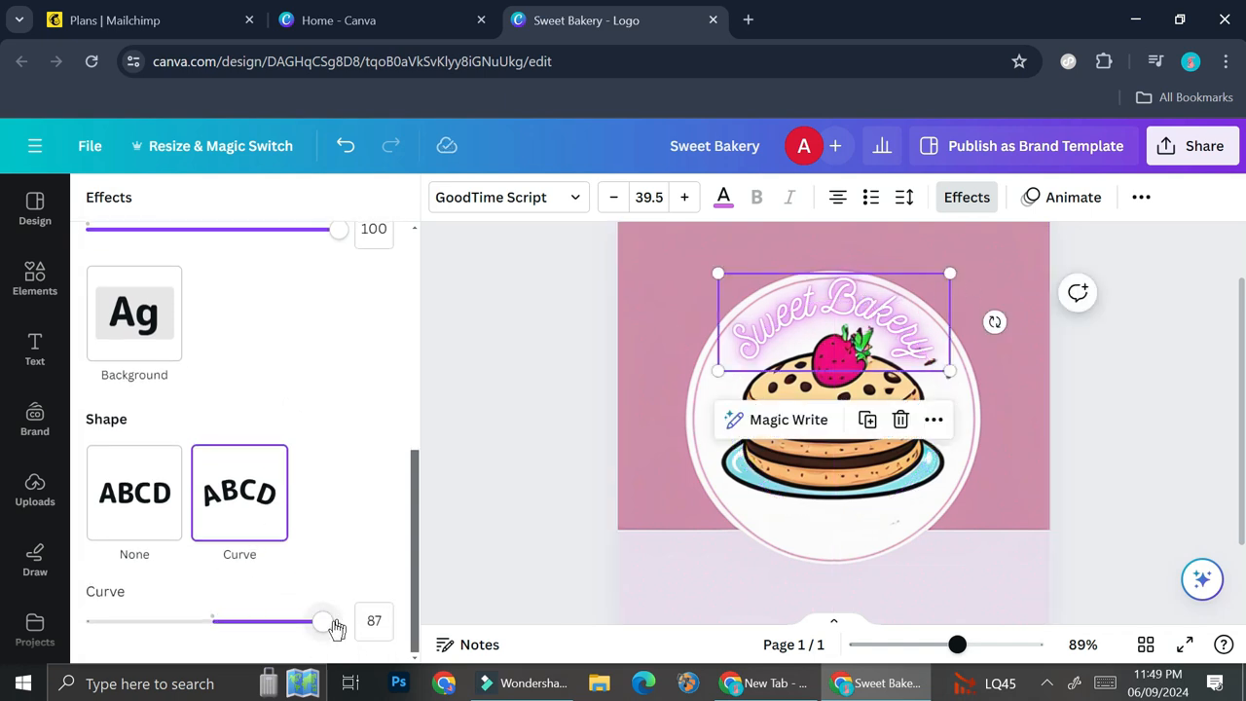
pyautogui.moveTo(328, 628); pyautogui.dragTo(314, 628)
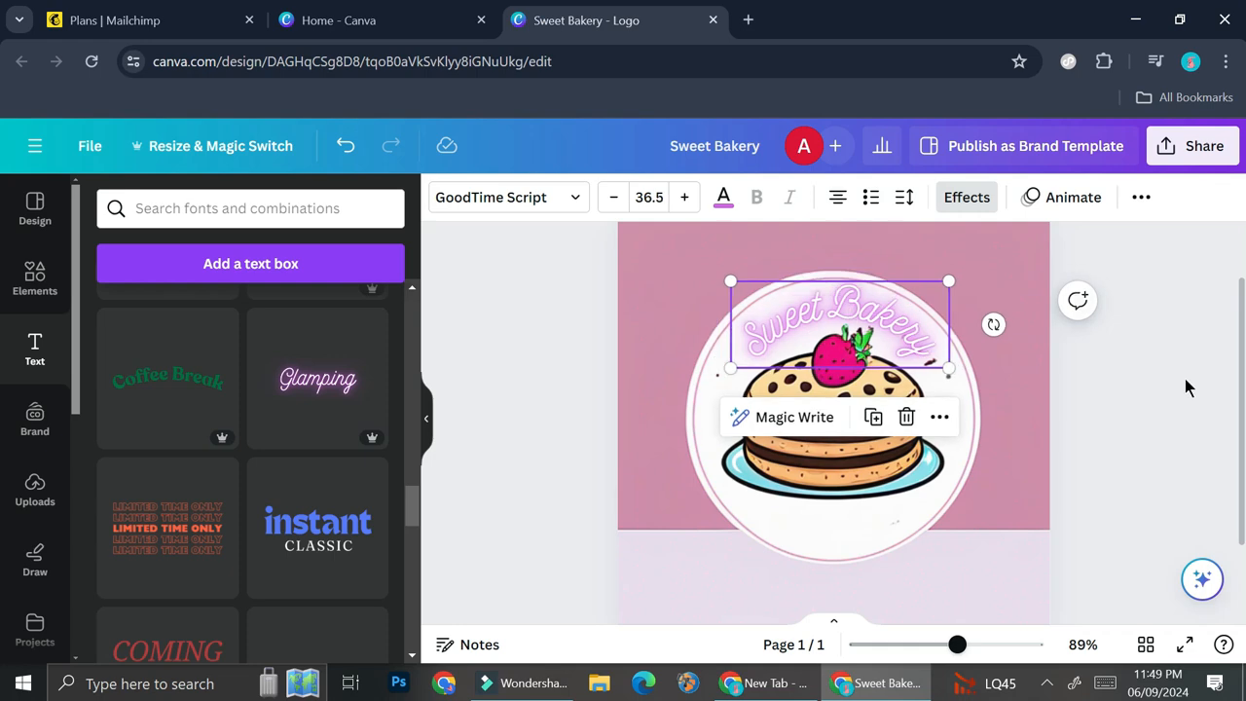
pyautogui.click(1213, 406)
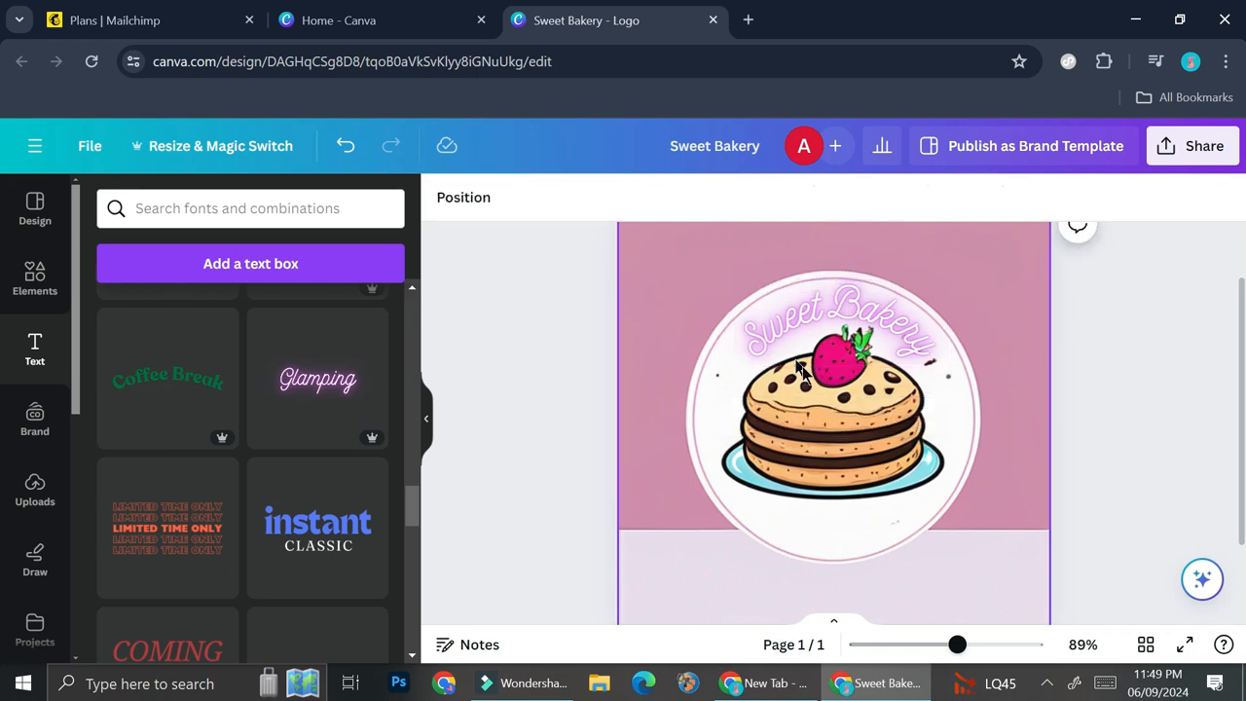
# Download the finished logo design as a PNG at 500 × 500 px
pyautogui.click(1199, 146)
pyautogui.scroll(-3, 1034, 353)
pyautogui.click(1004, 433)
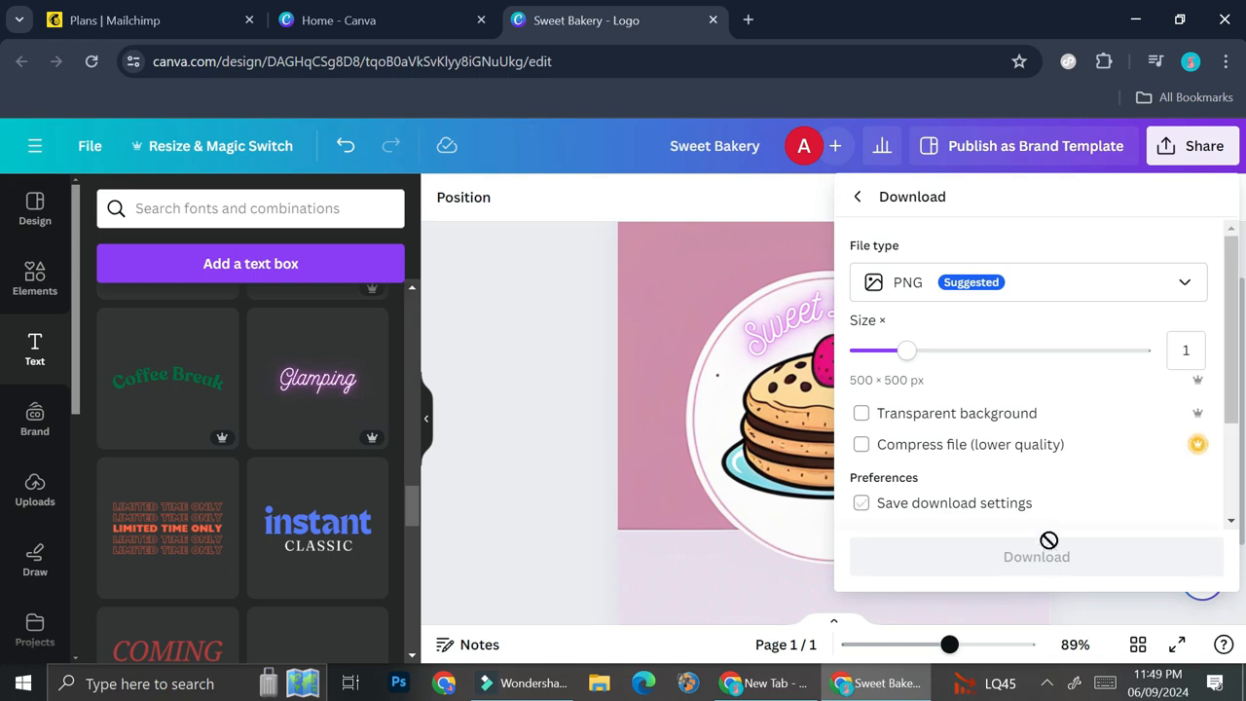
# Switch to the Mailchimp Promo email and look over the logo and image placeholders to fill
pyautogui.click(117, 19)
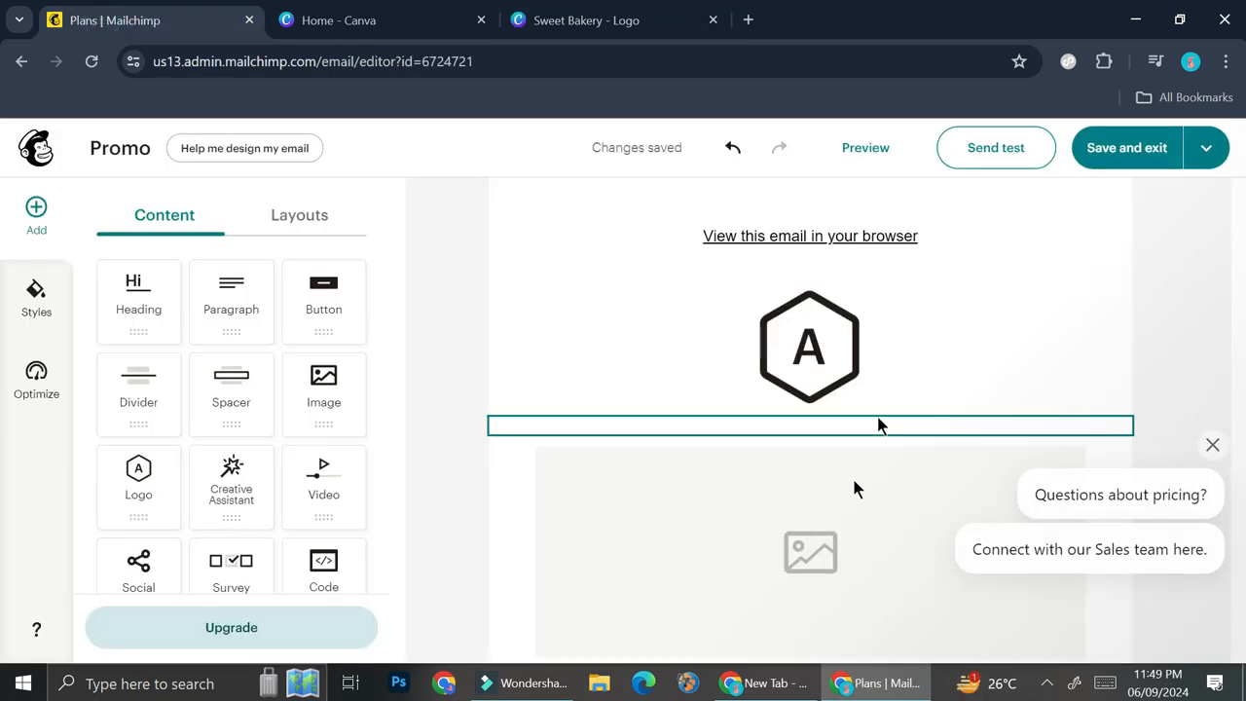
pyautogui.scroll(-1, 852, 439)
pyautogui.scroll(-2, 842, 404)
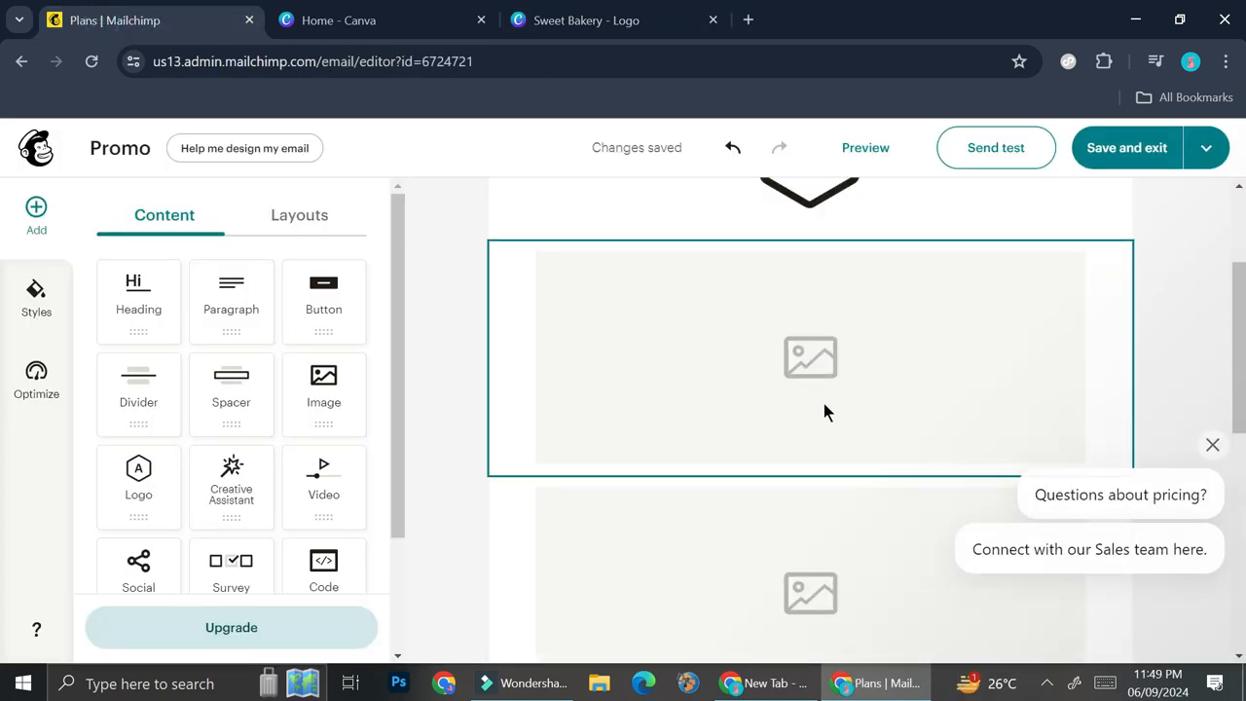
pyautogui.scroll(3, 822, 353)
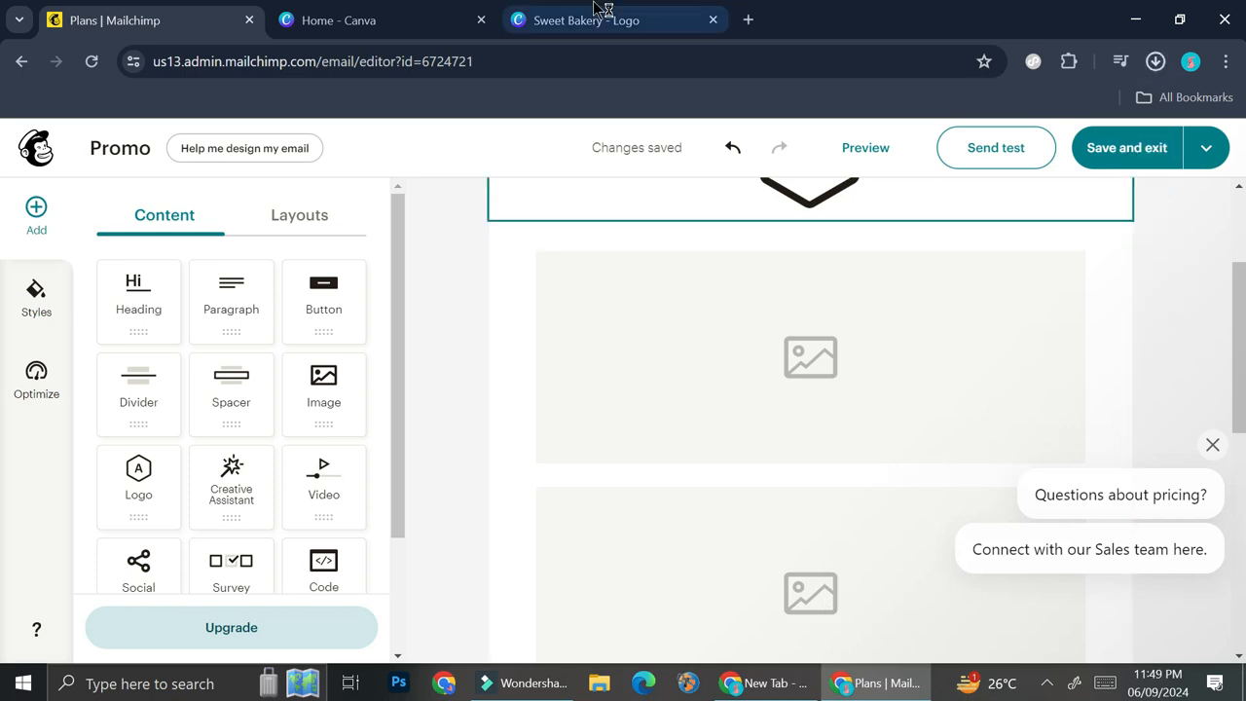
# Switch back to the Canva home page, search the templates for "email banner" and browse the designs
pyautogui.click(585, 20)
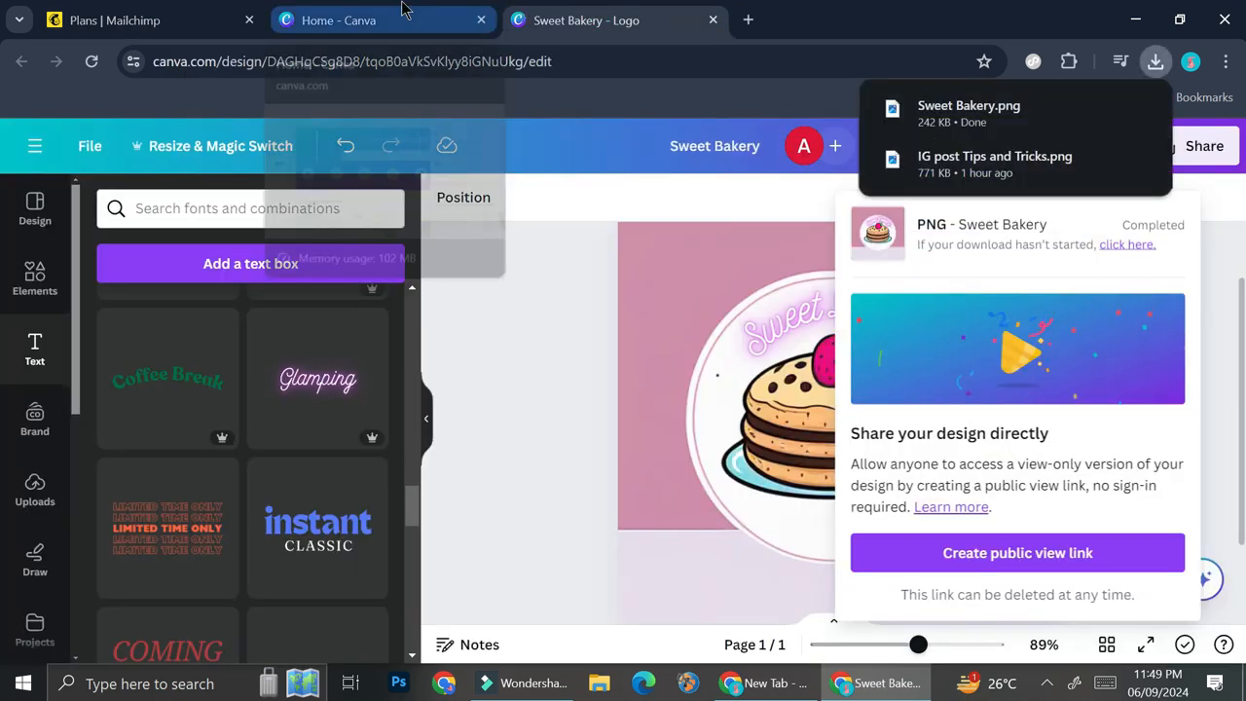
pyautogui.click(405, 12)
pyautogui.click(642, 299)
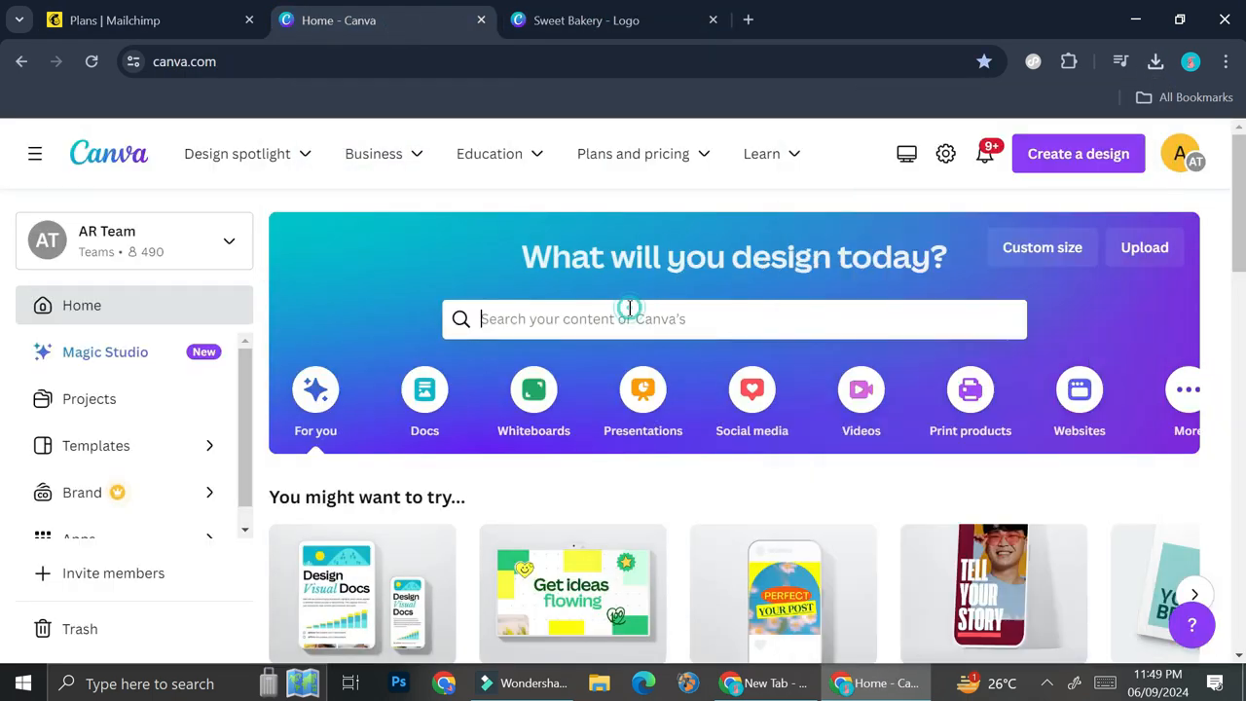
pyautogui.click(629, 310)
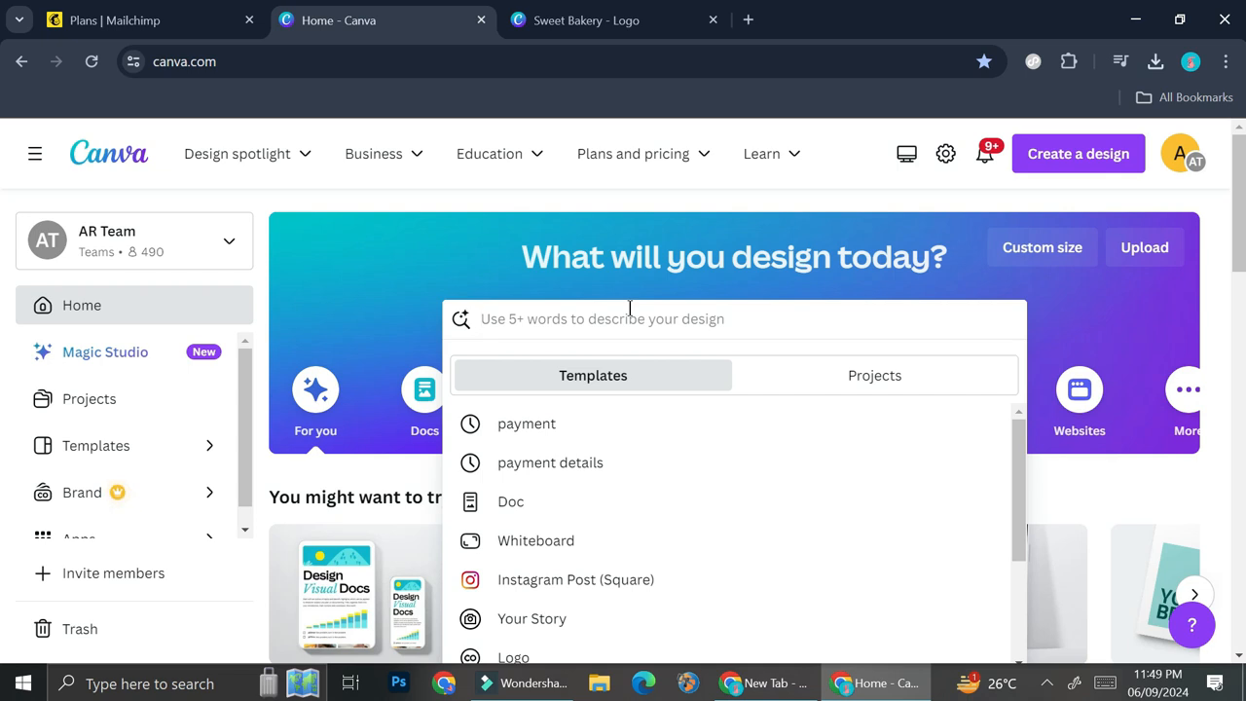
pyautogui.write('email banner')
pyautogui.press('Return')
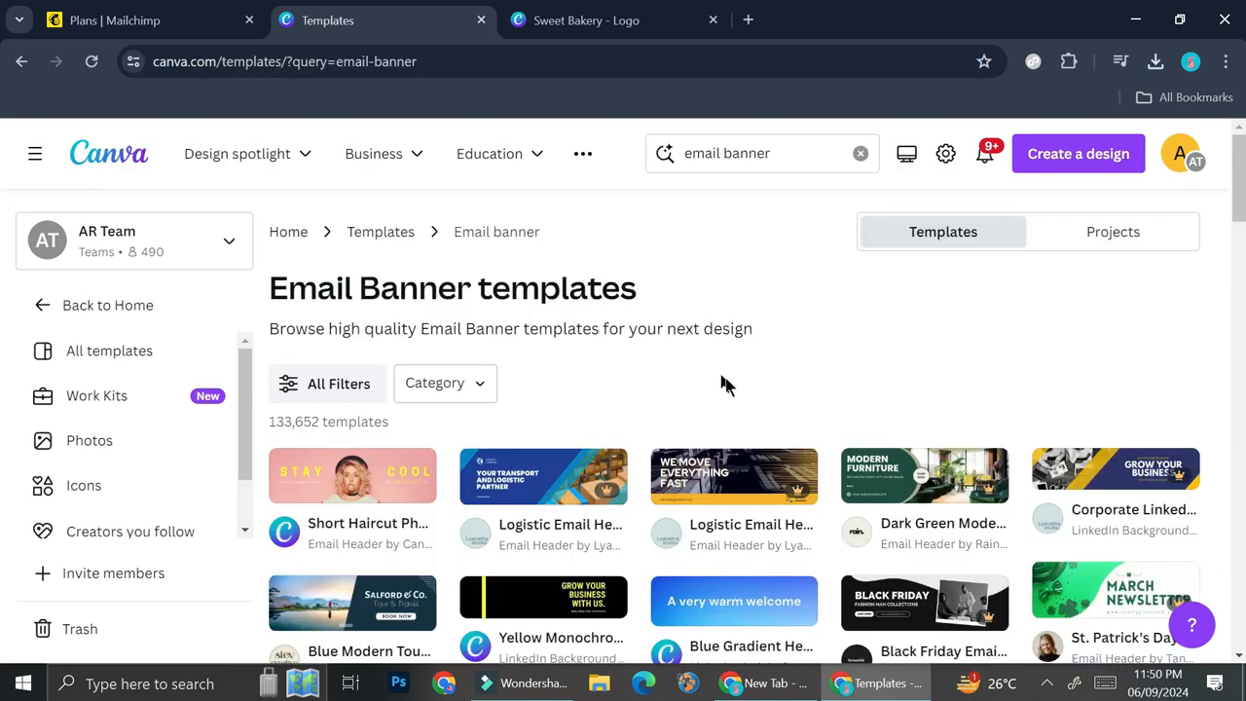
pyautogui.scroll(-3, 991, 475)
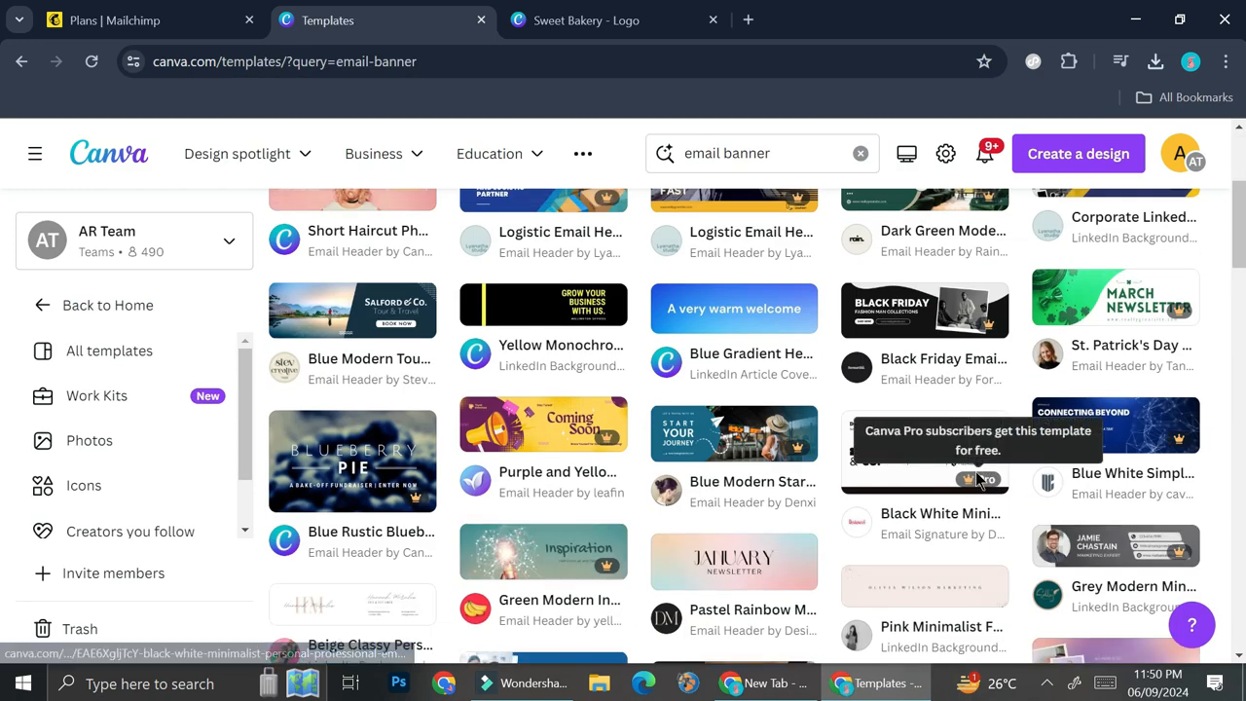
pyautogui.scroll(-1, 978, 477)
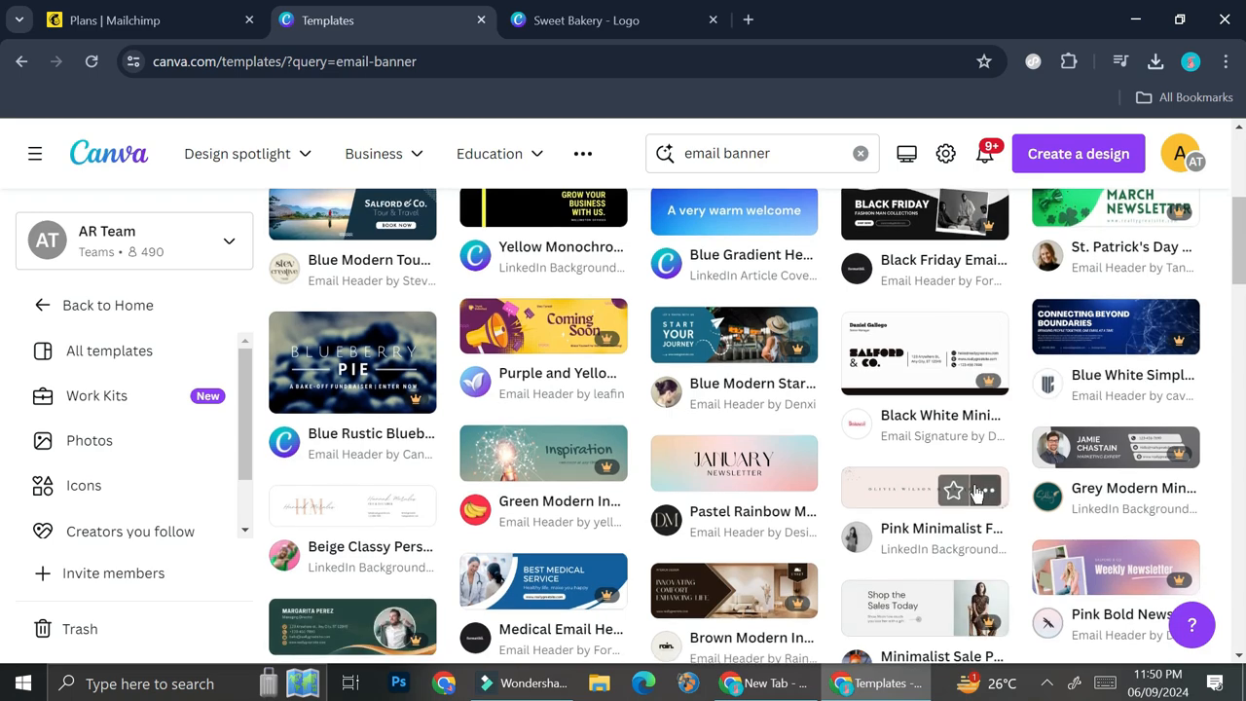
# Open the Pink Minimalist Feminine Professional Marketing LinkedIn Banner template and start customising it
pyautogui.click(886, 496)
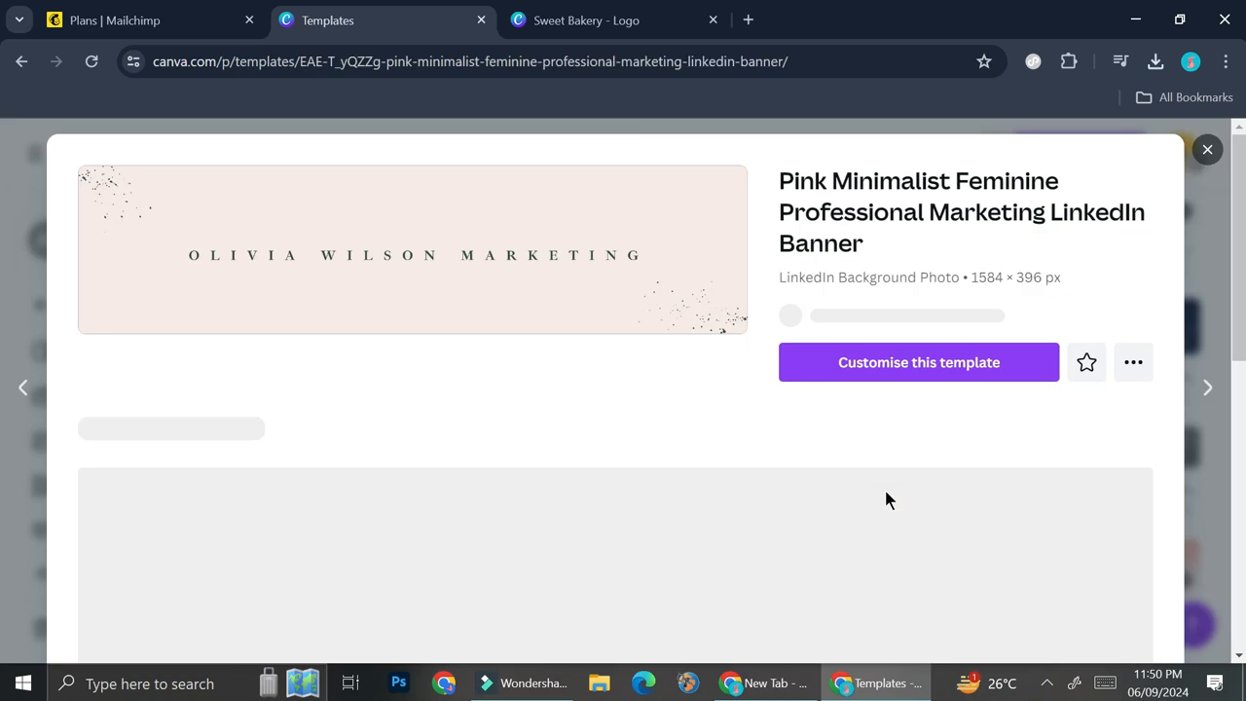
pyautogui.scroll(-2, 776, 422)
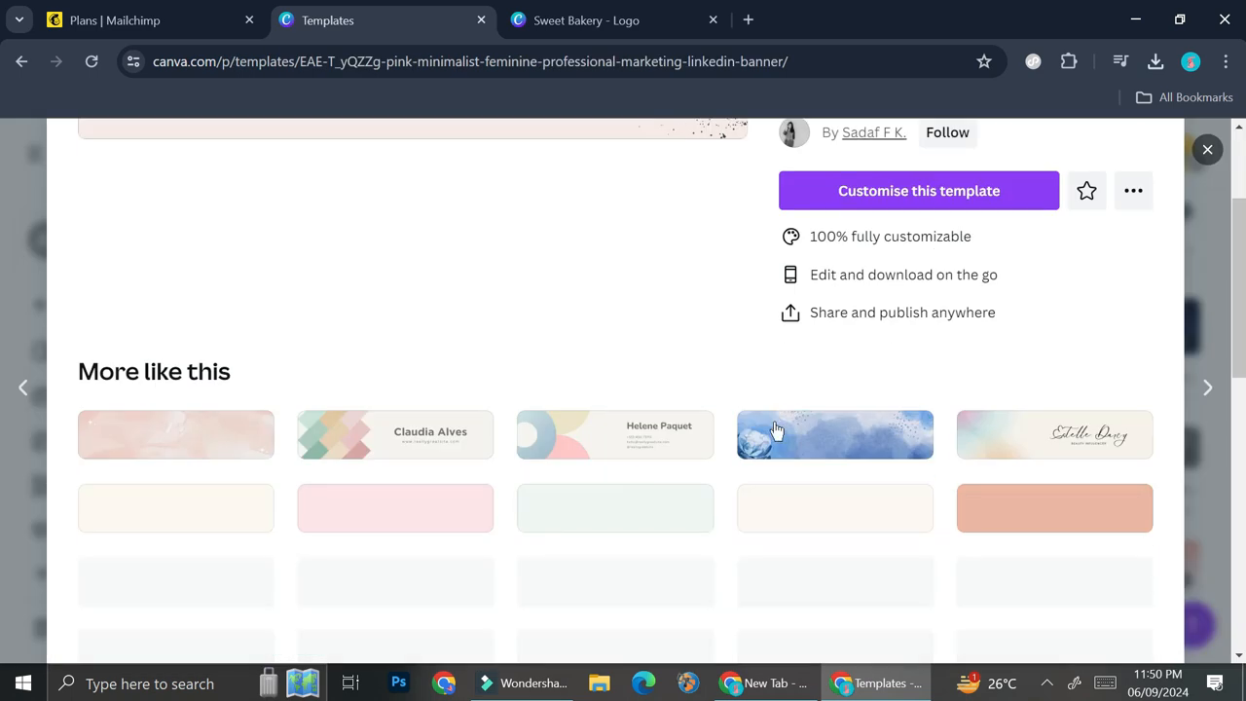
pyautogui.scroll(1, 808, 389)
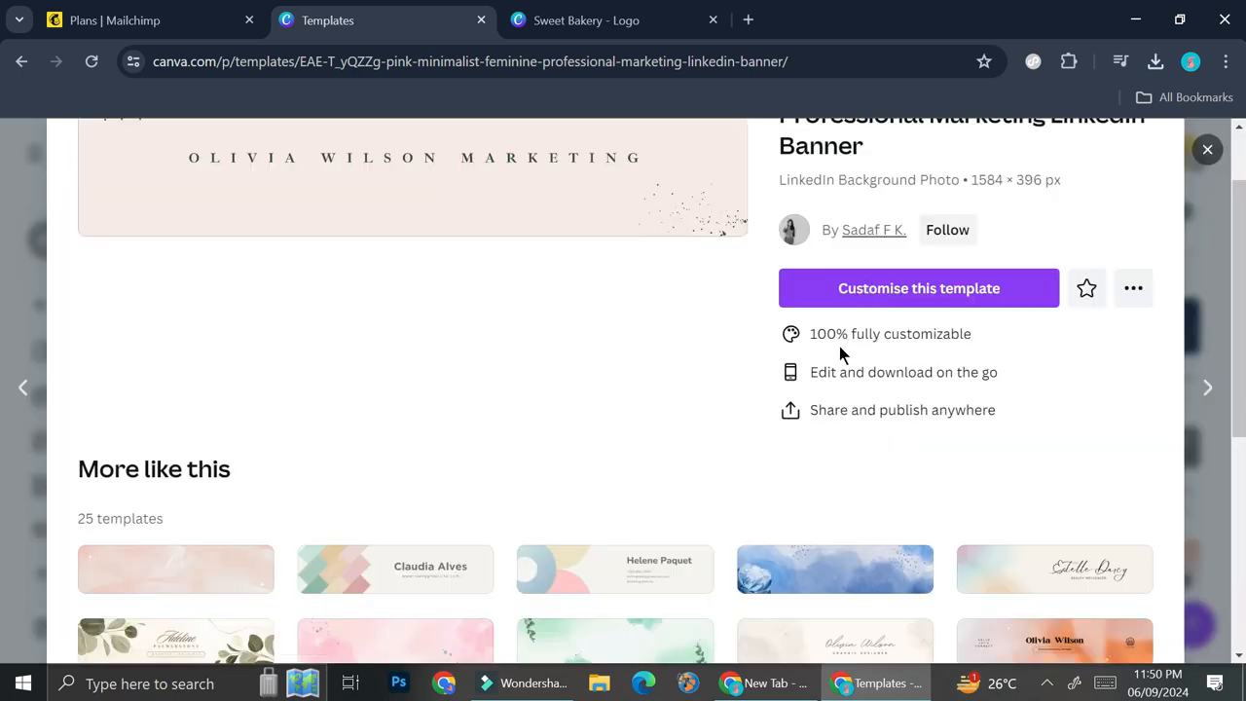
pyautogui.click(868, 285)
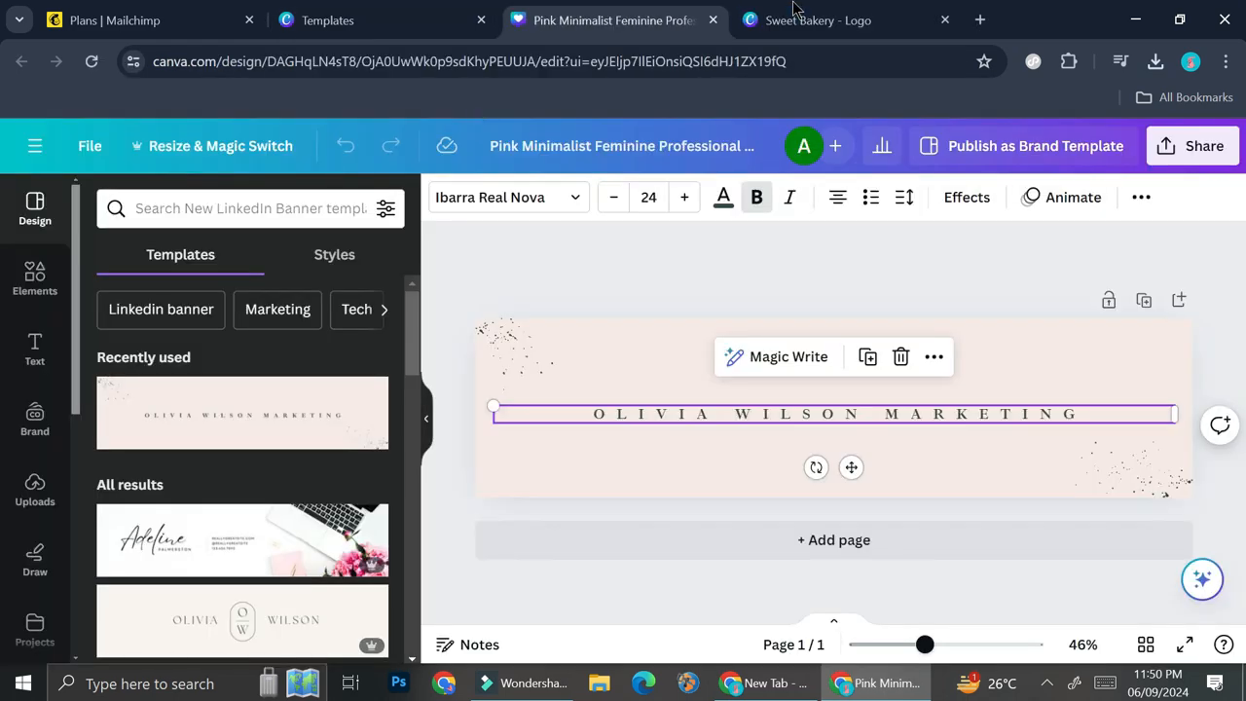
# Replace the banner's placeholder text with the neon "Sweet Bakery" text copied from the Sweet Bakery logo design
pyautogui.click(797, 18)
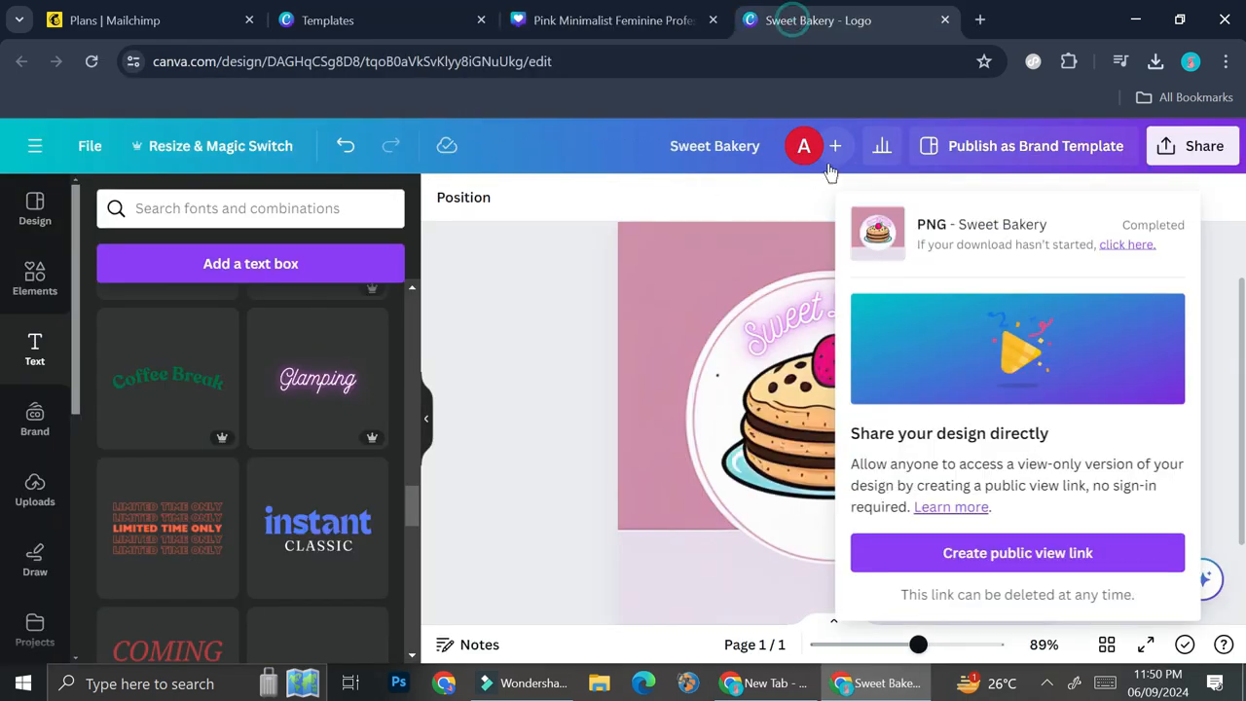
pyautogui.click(791, 331)
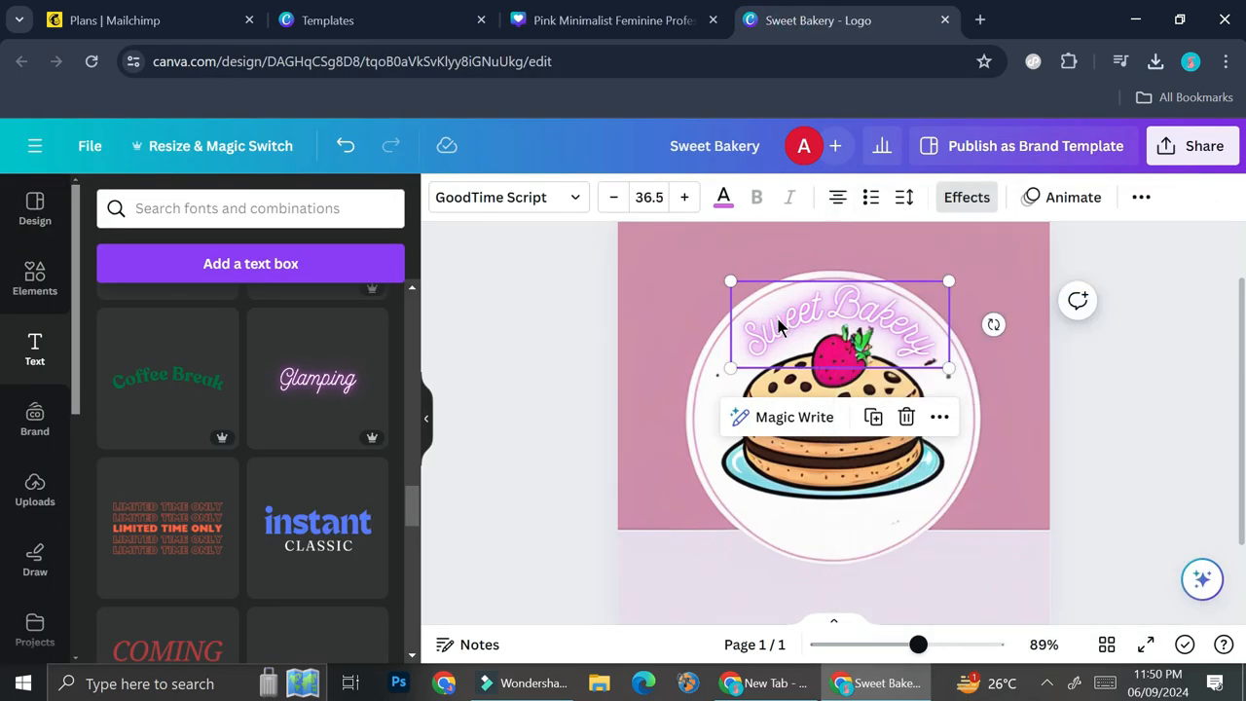
pyautogui.click(623, 20)
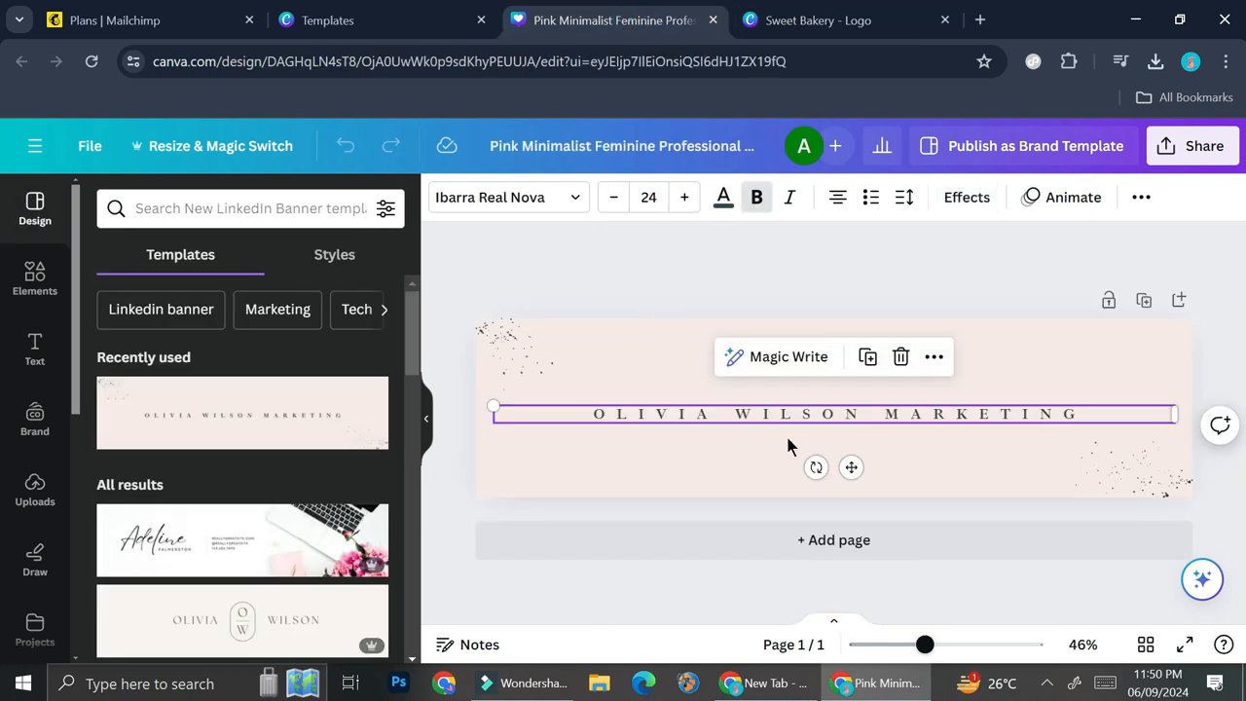
pyautogui.press('Delete')
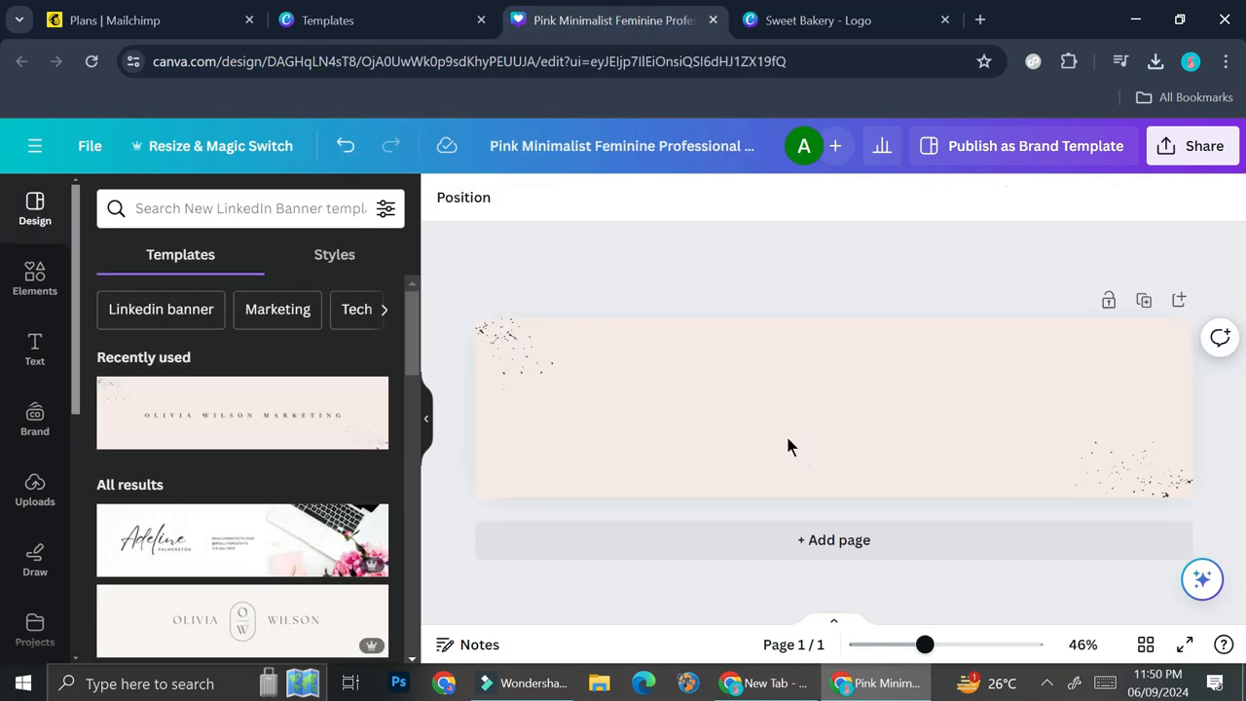
pyautogui.hotkey('ctrl', 'v')
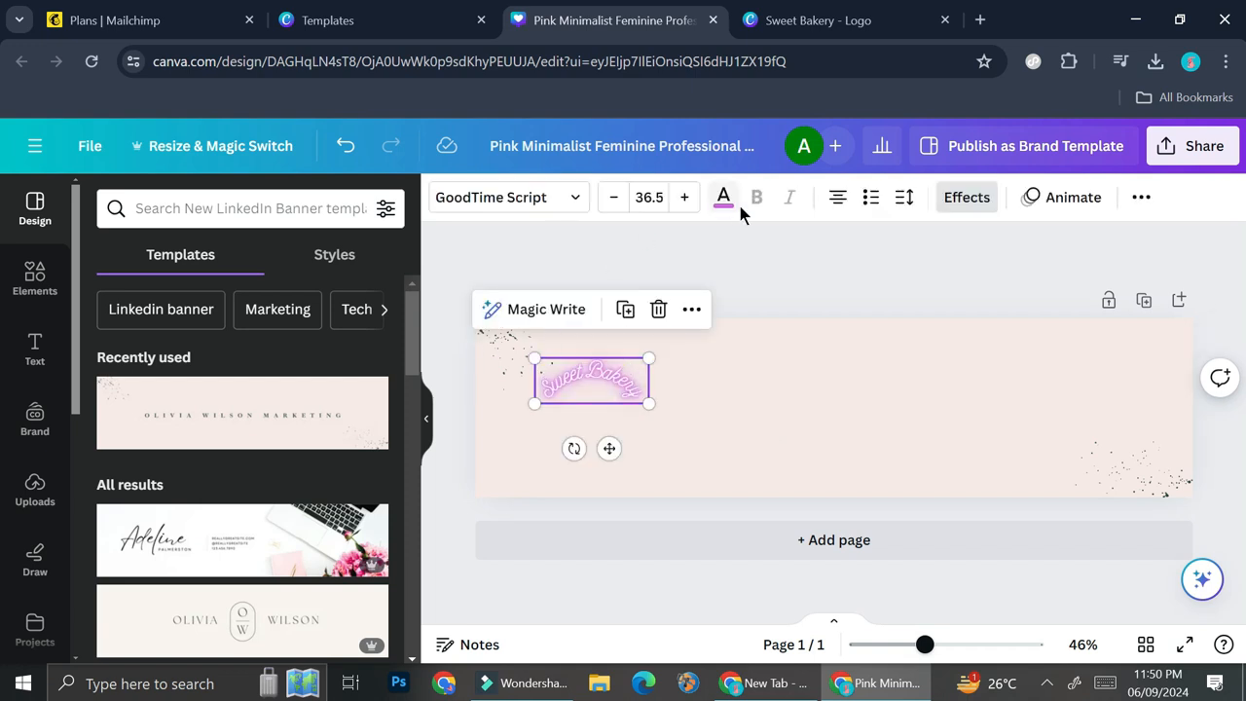
# Remove the curve from the pasted "Sweet Bakery" text by setting its shape effect to None
pyautogui.click(987, 202)
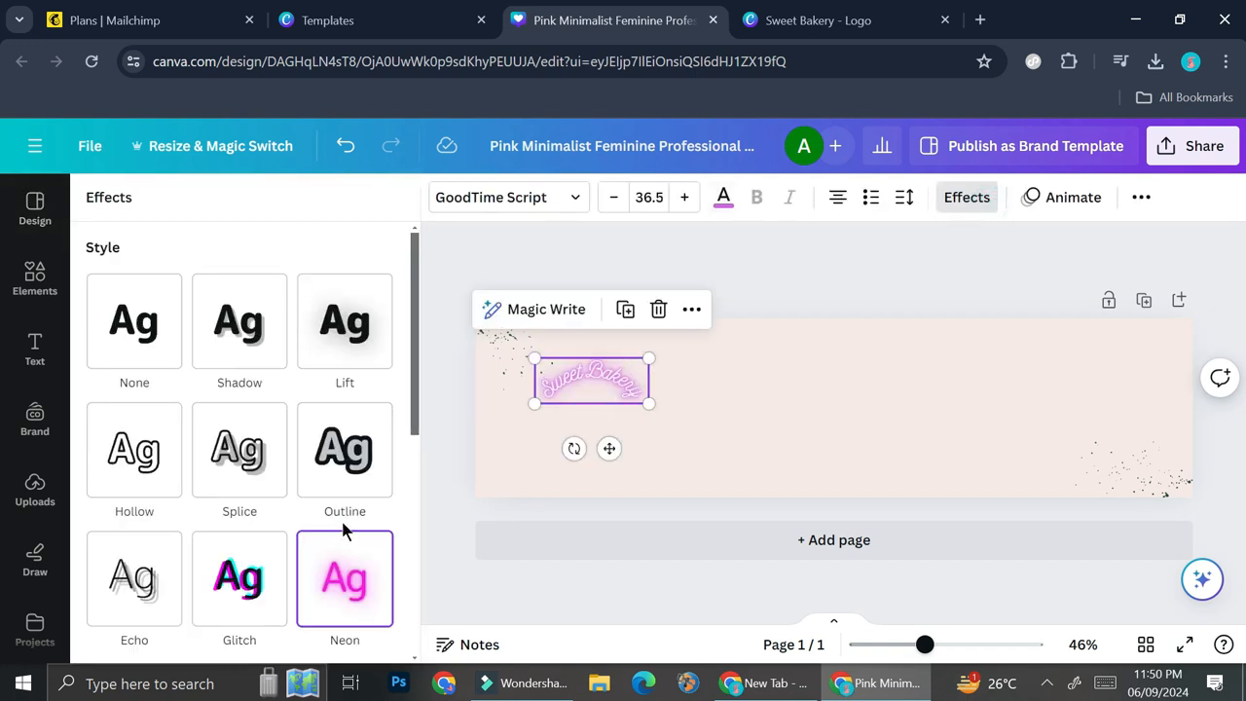
pyautogui.scroll(-10, 321, 529)
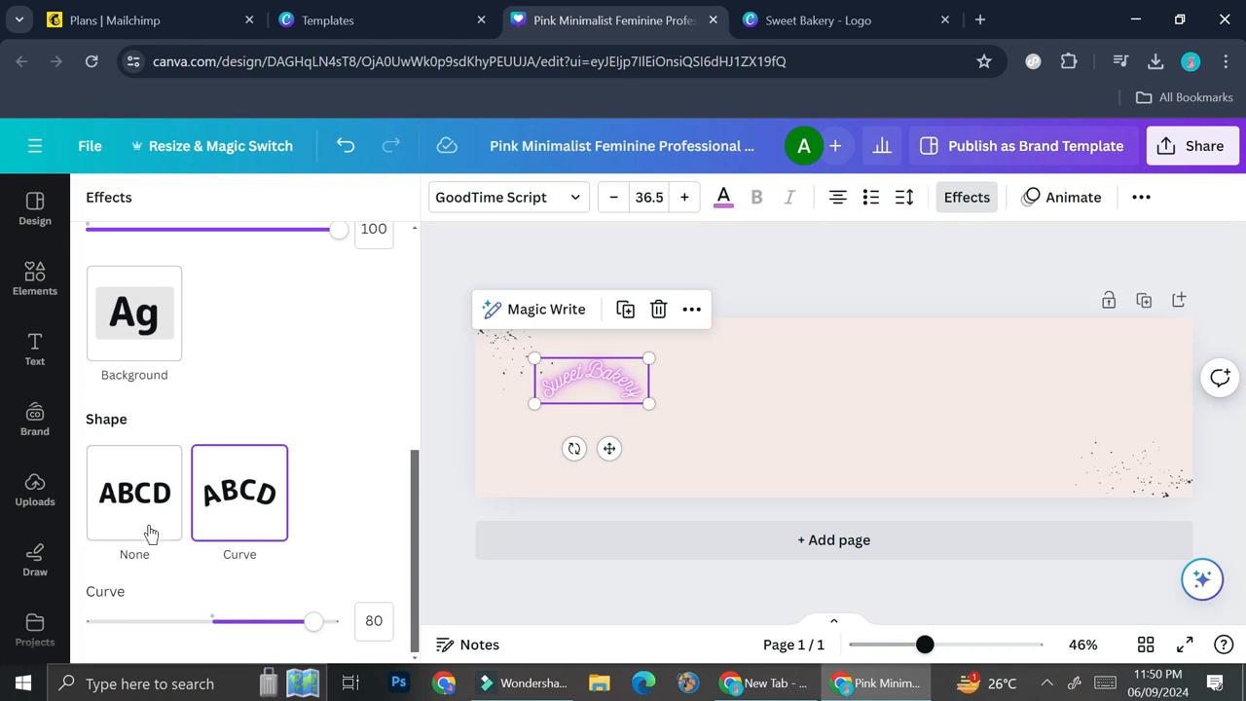
pyautogui.click(133, 499)
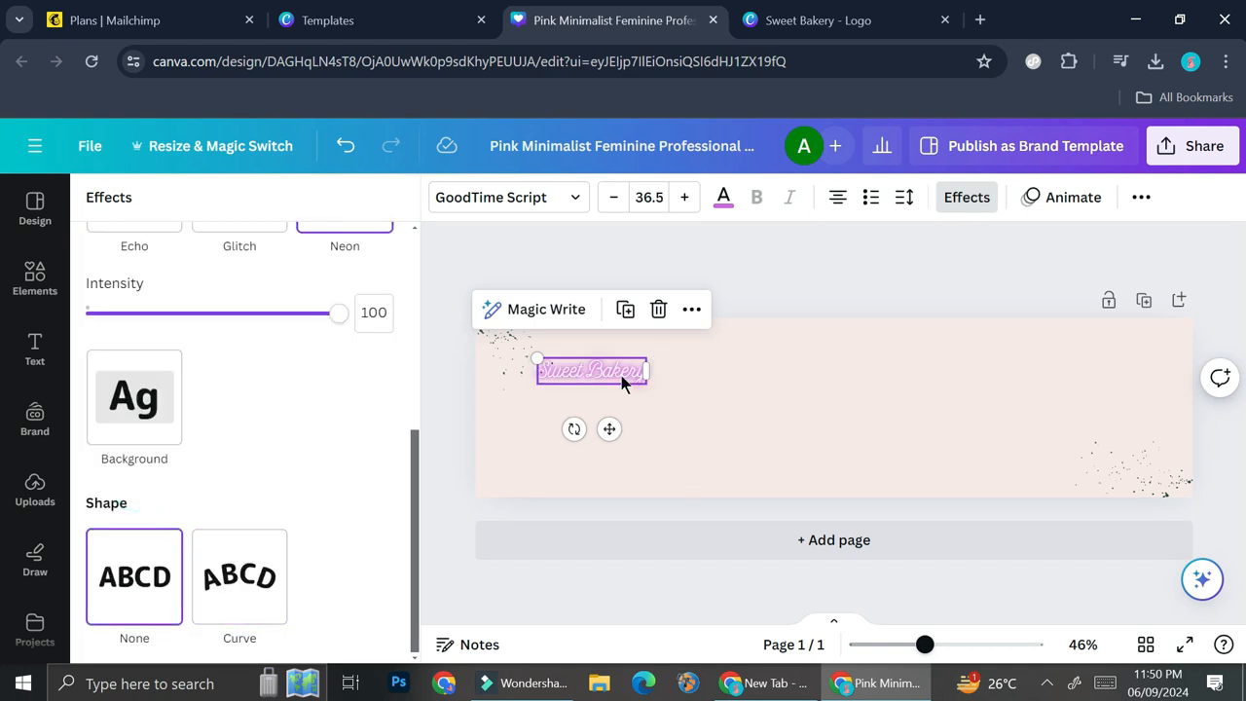
# Enlarge the "Sweet Bakery" text to font size 85.5 and place it in the upper left part of the banner
pyautogui.click(675, 208)
pyautogui.click(676, 208)
pyautogui.click(676, 208)
pyautogui.click(676, 209)
pyautogui.click(676, 208)
pyautogui.click(676, 209)
pyautogui.click(675, 208)
pyautogui.click(676, 209)
pyautogui.click(684, 198)
pyautogui.click(684, 198)
pyautogui.click(685, 197)
pyautogui.click(684, 198)
pyautogui.click(681, 199)
pyautogui.click(681, 199)
pyautogui.click(681, 198)
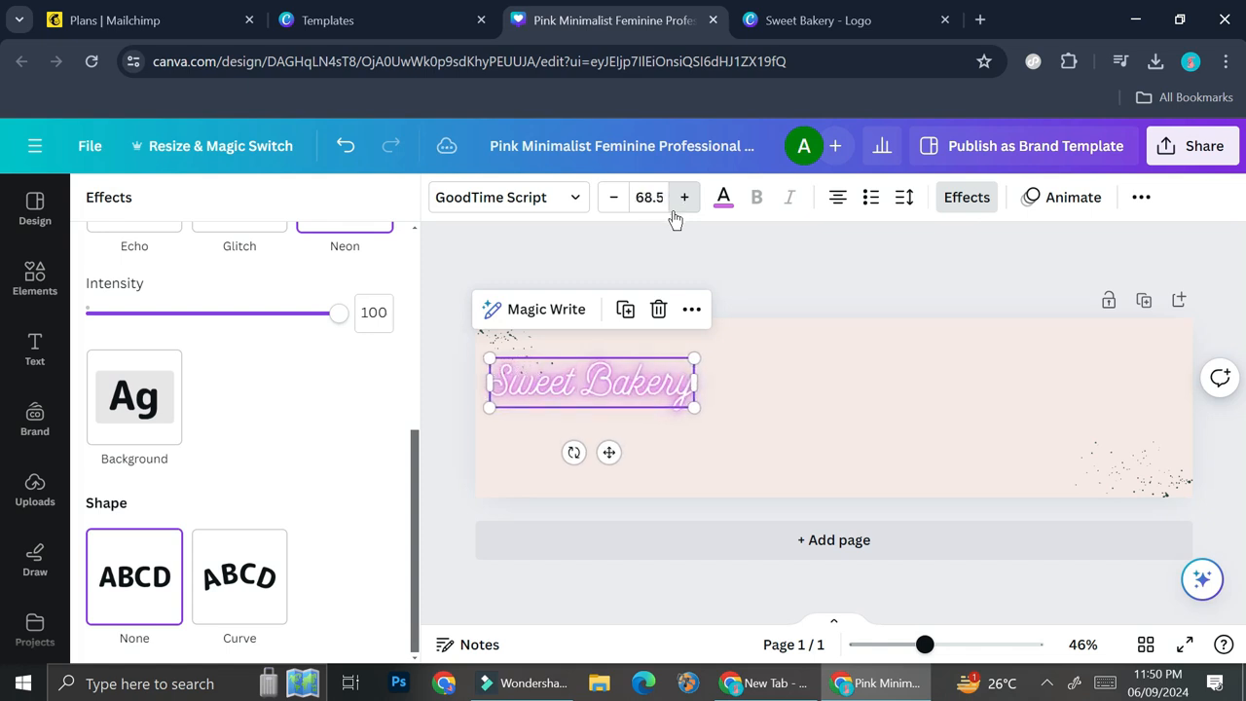
pyautogui.click(682, 198)
pyautogui.click(681, 198)
pyautogui.click(682, 199)
pyautogui.moveTo(652, 463); pyautogui.dragTo(693, 446)
pyautogui.click(886, 458)
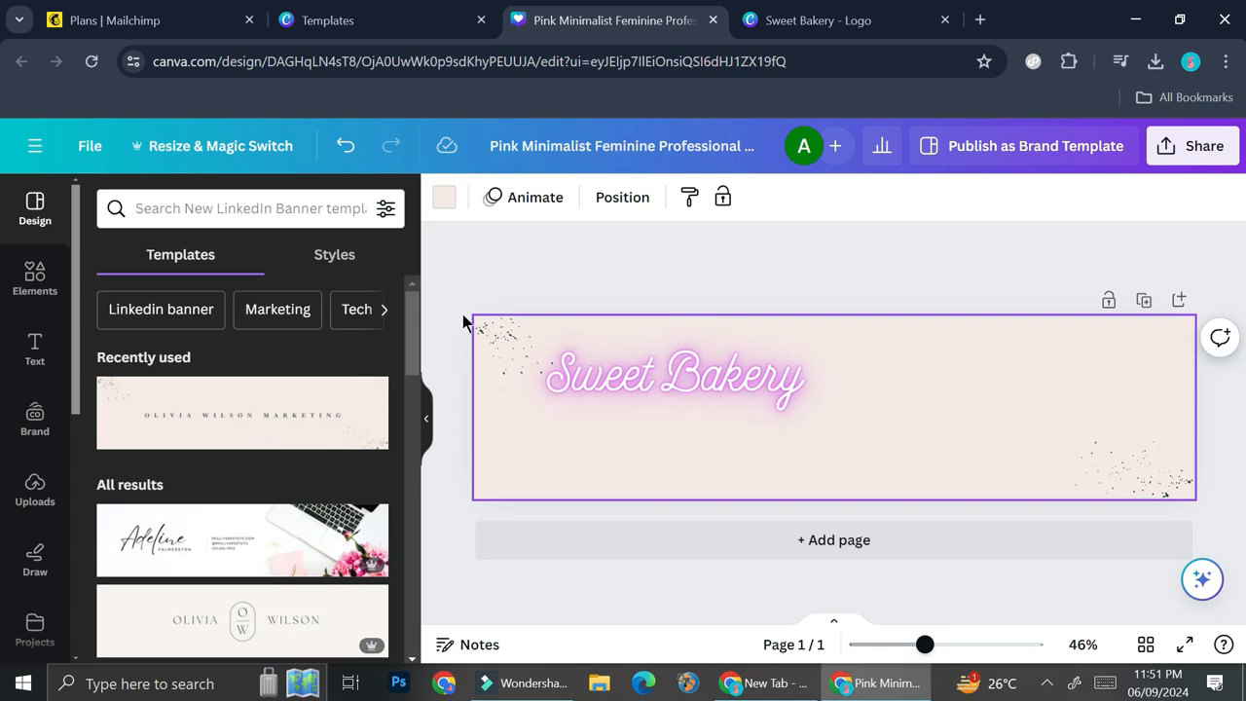
# Add a matching neon text "Opening Promo" in the Ethan font at size 85.5 in the banner's lower right part
pyautogui.click(739, 394)
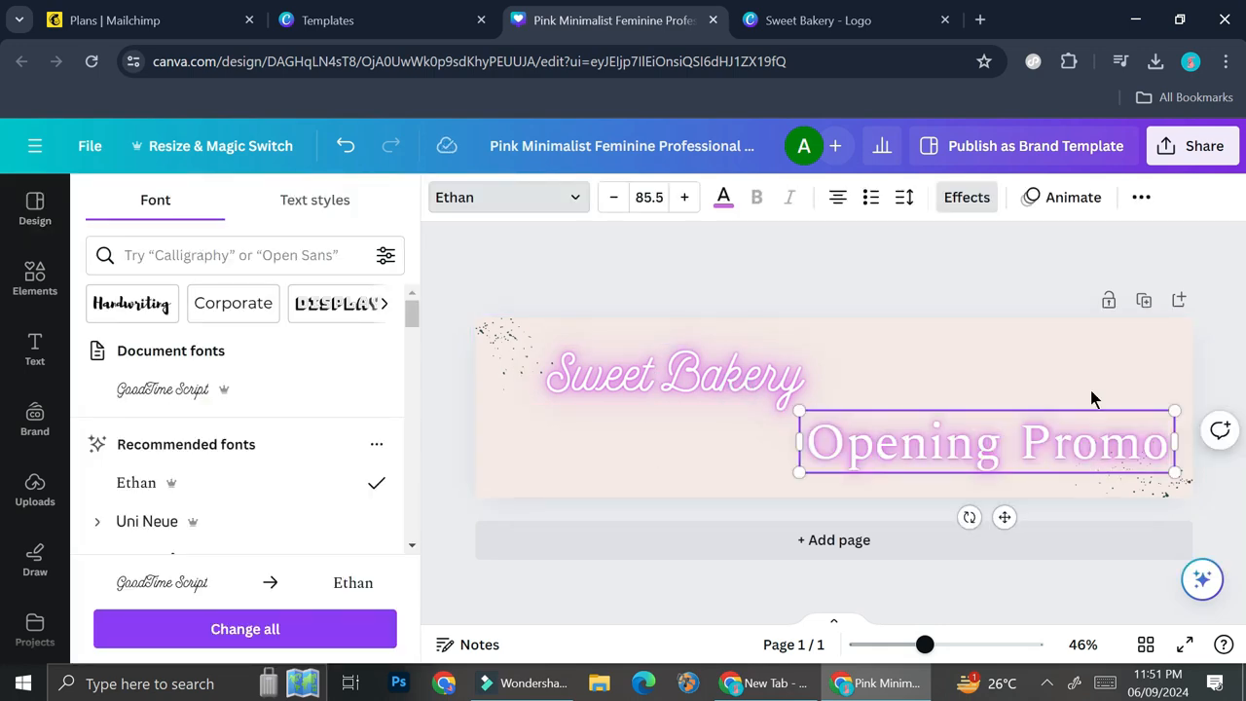
pyautogui.click(1100, 391)
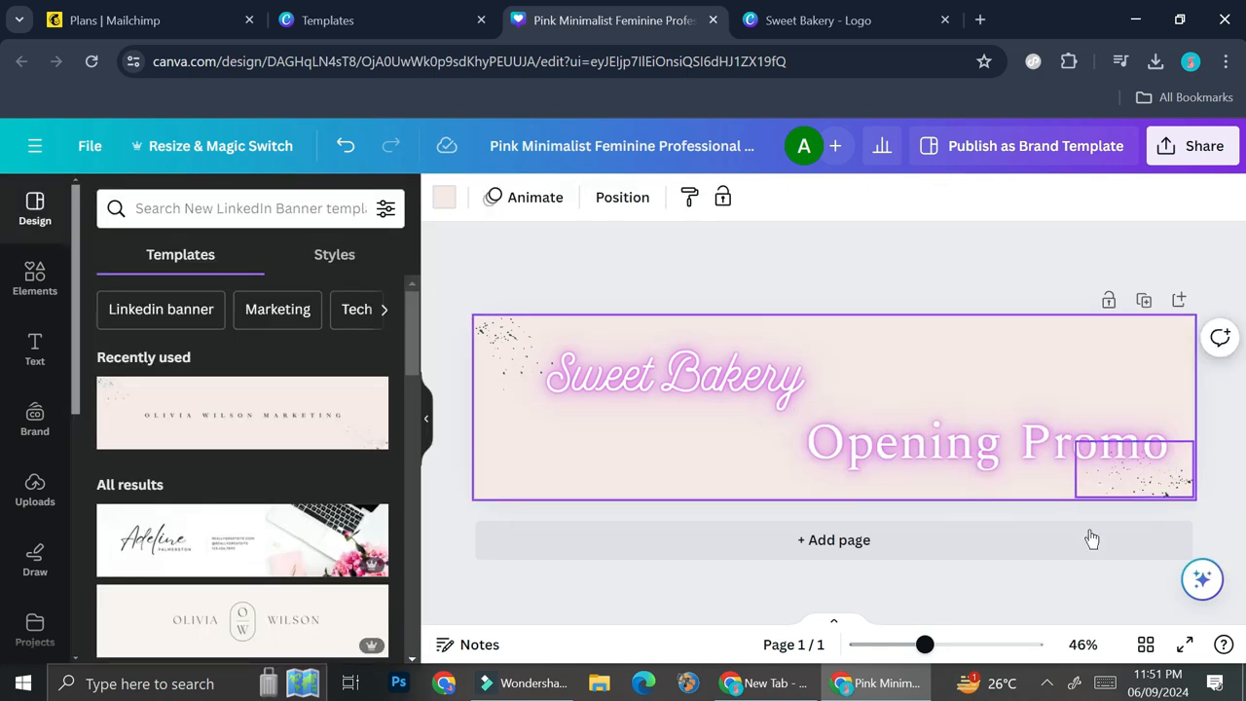
pyautogui.click(915, 292)
pyautogui.click(948, 437)
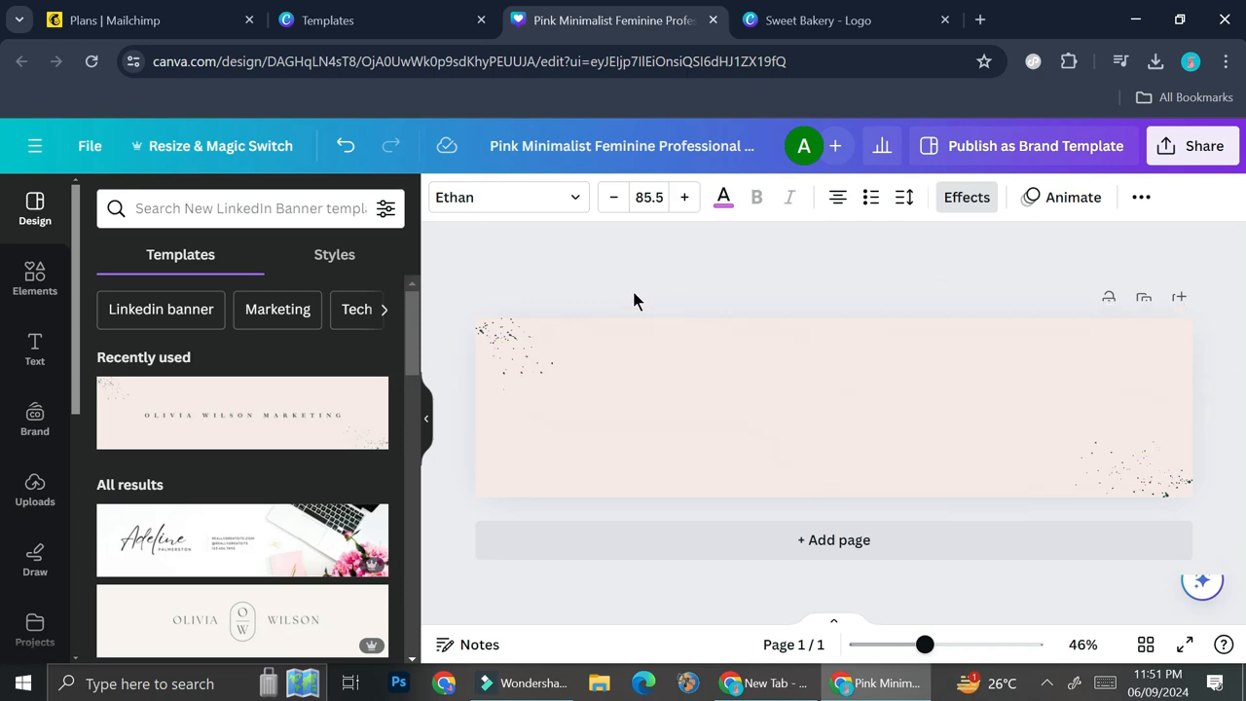
# Search the graphics for "bakery" and decorate the banner with line-drawn croissant, whisk, rolling pin, piping bag and bread around the texts
pyautogui.click(32, 275)
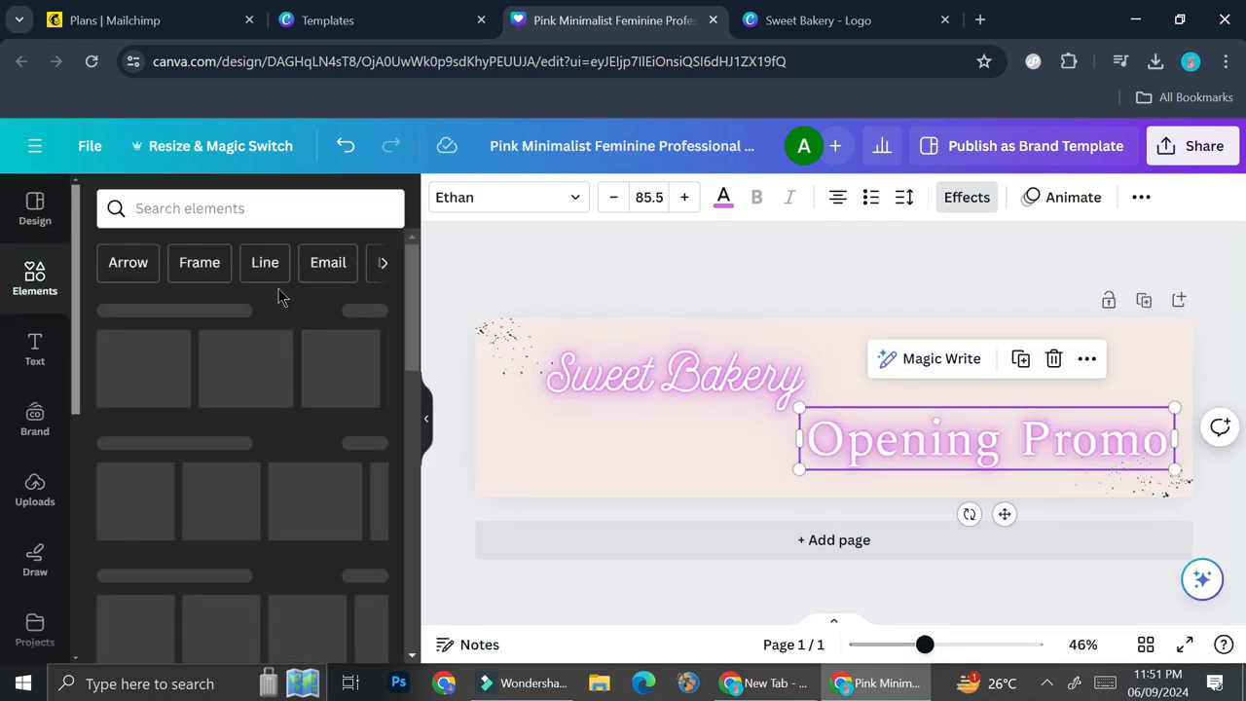
pyautogui.click(257, 210)
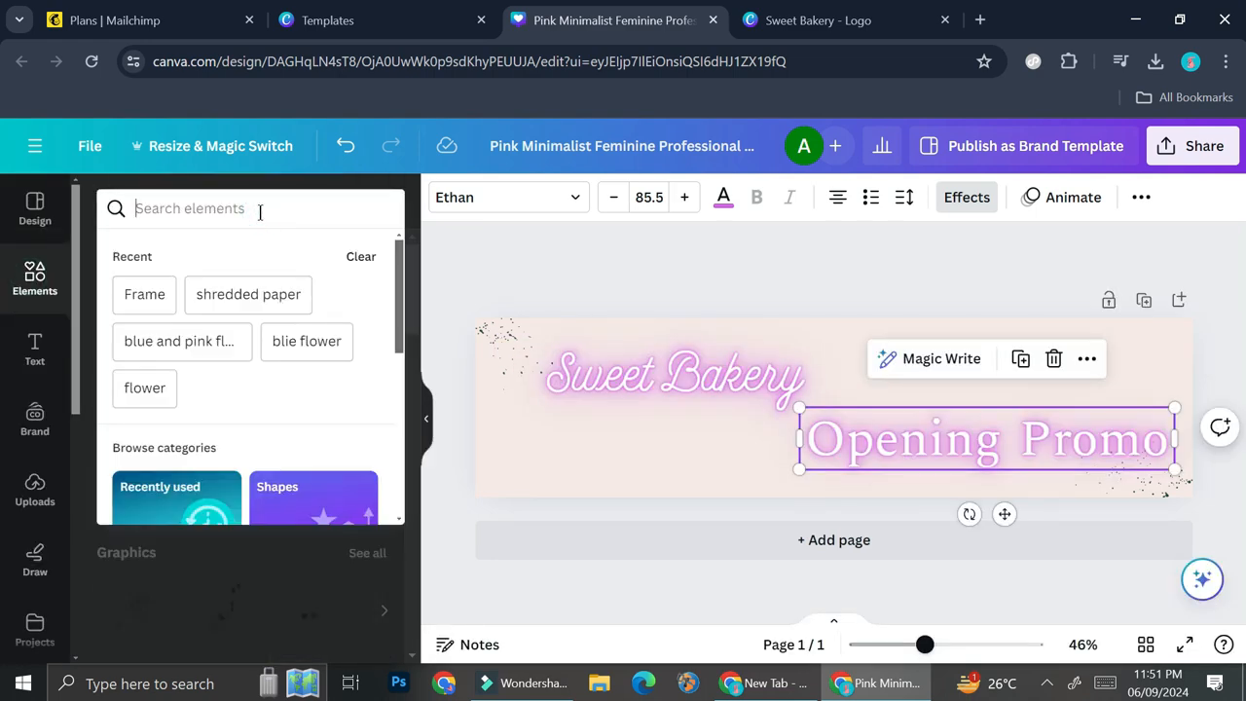
pyautogui.write('bakery')
pyautogui.press('Return')
pyautogui.scroll(-3, 351, 422)
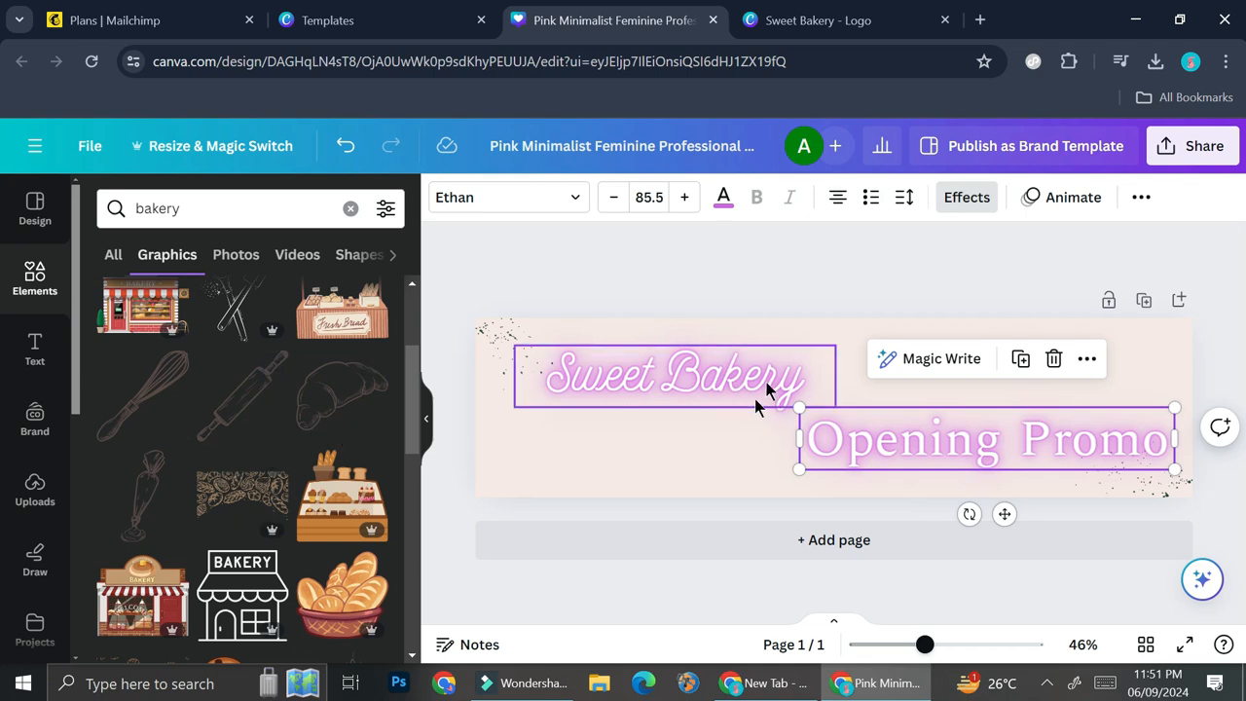
pyautogui.click(737, 462)
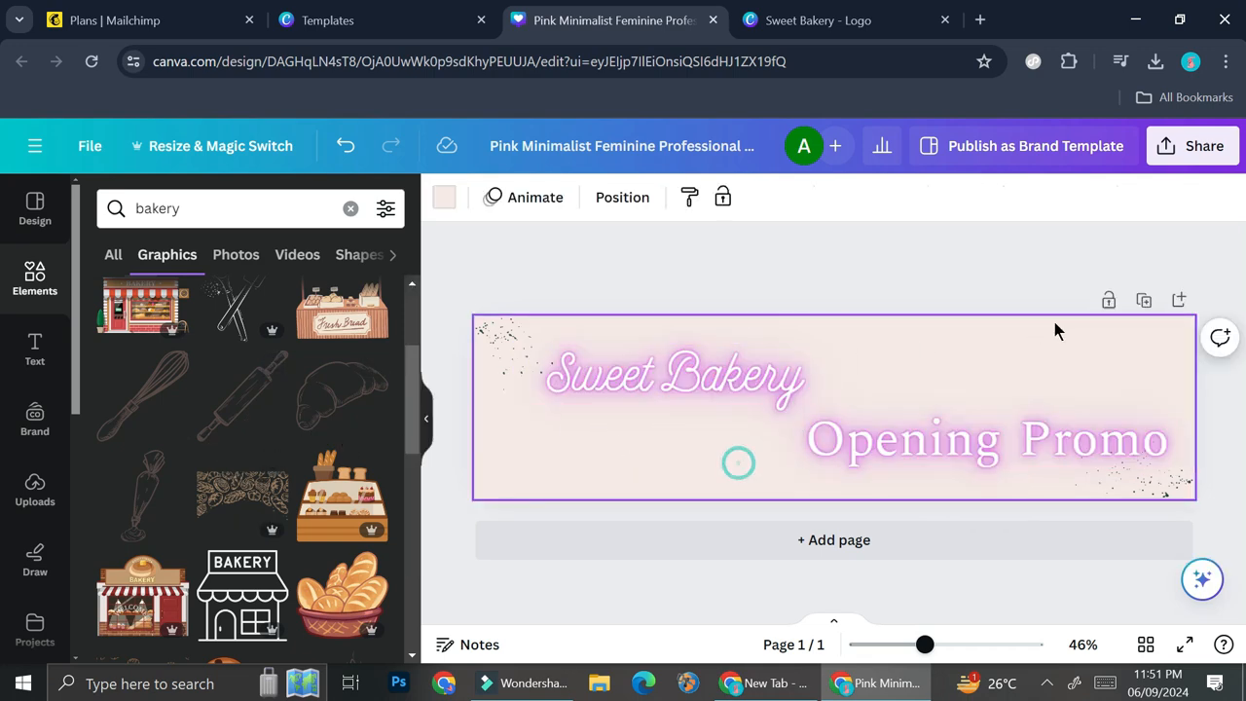
pyautogui.click(216, 408)
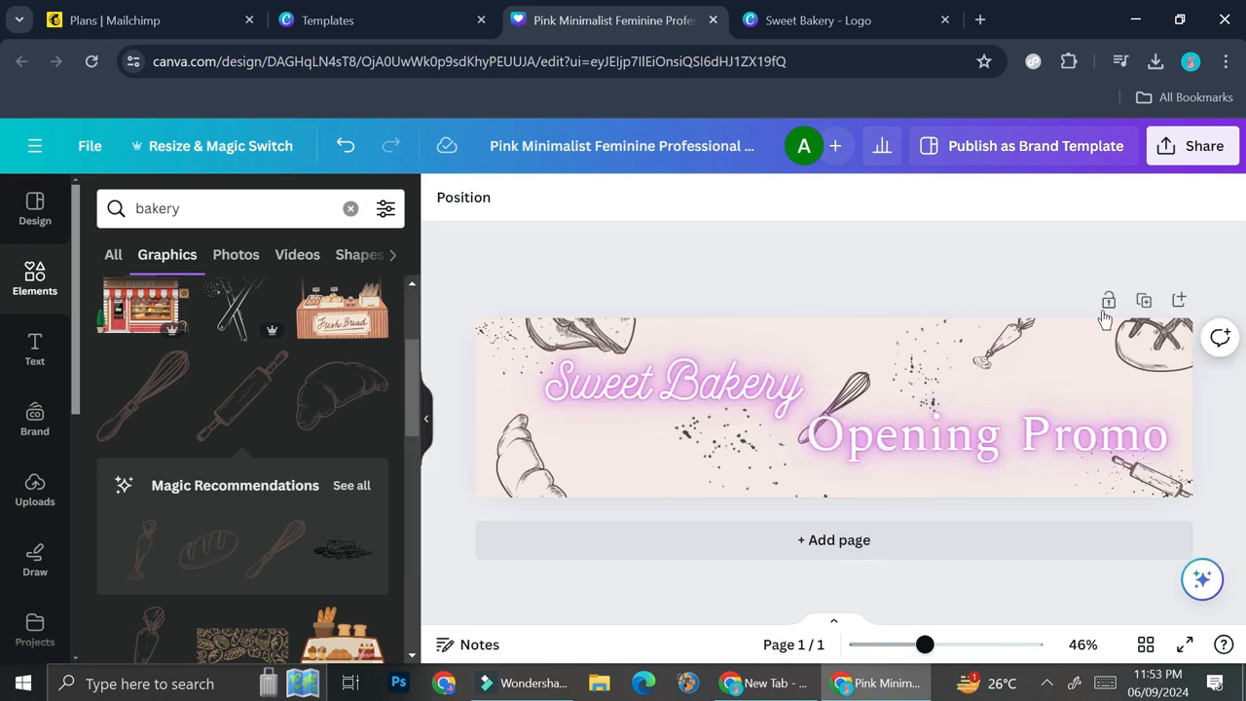
# Duplicate the banner page and change the copy's texts to "50% Discount" and "For your first Purchase"
pyautogui.click(1144, 300)
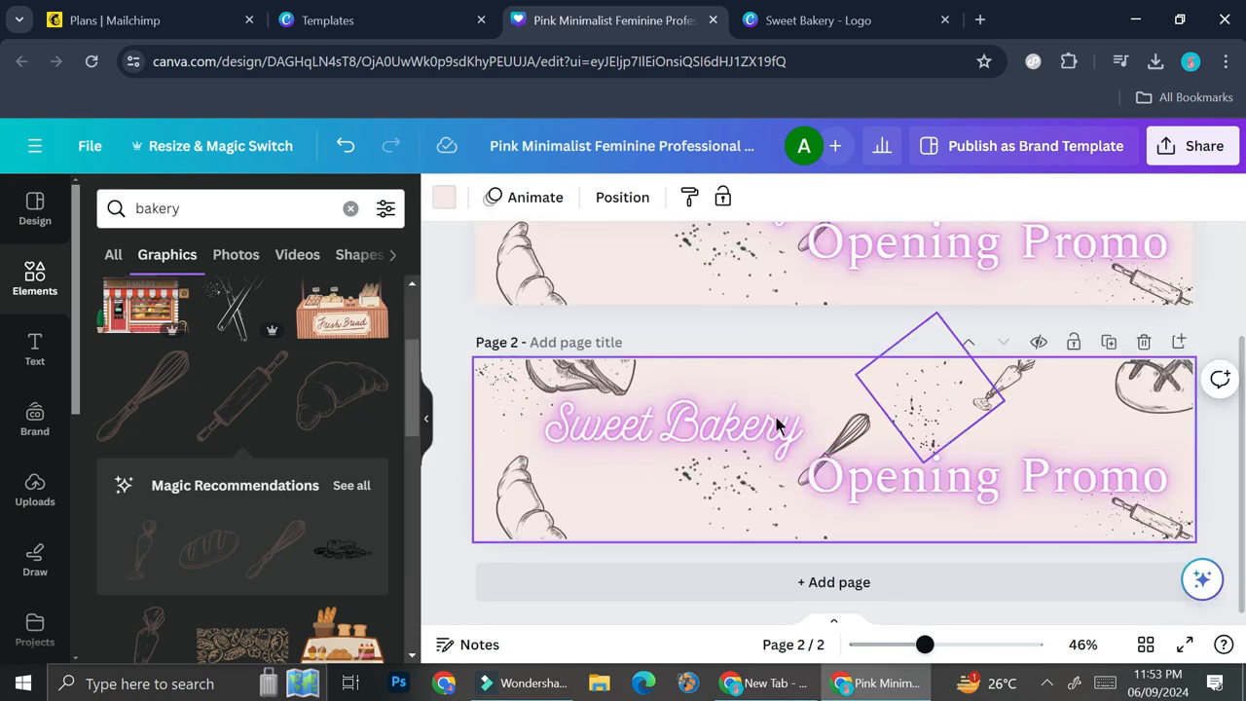
pyautogui.click(735, 426)
pyautogui.click(735, 426)
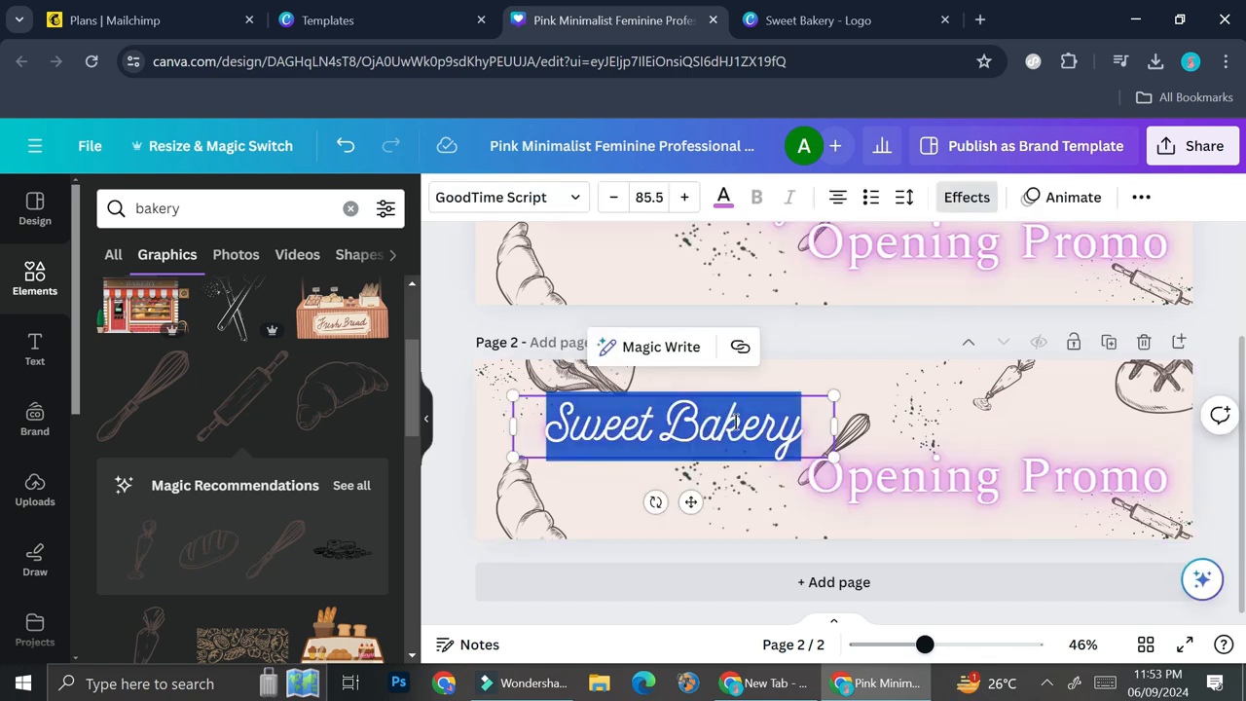
pyautogui.press('BackSpace')
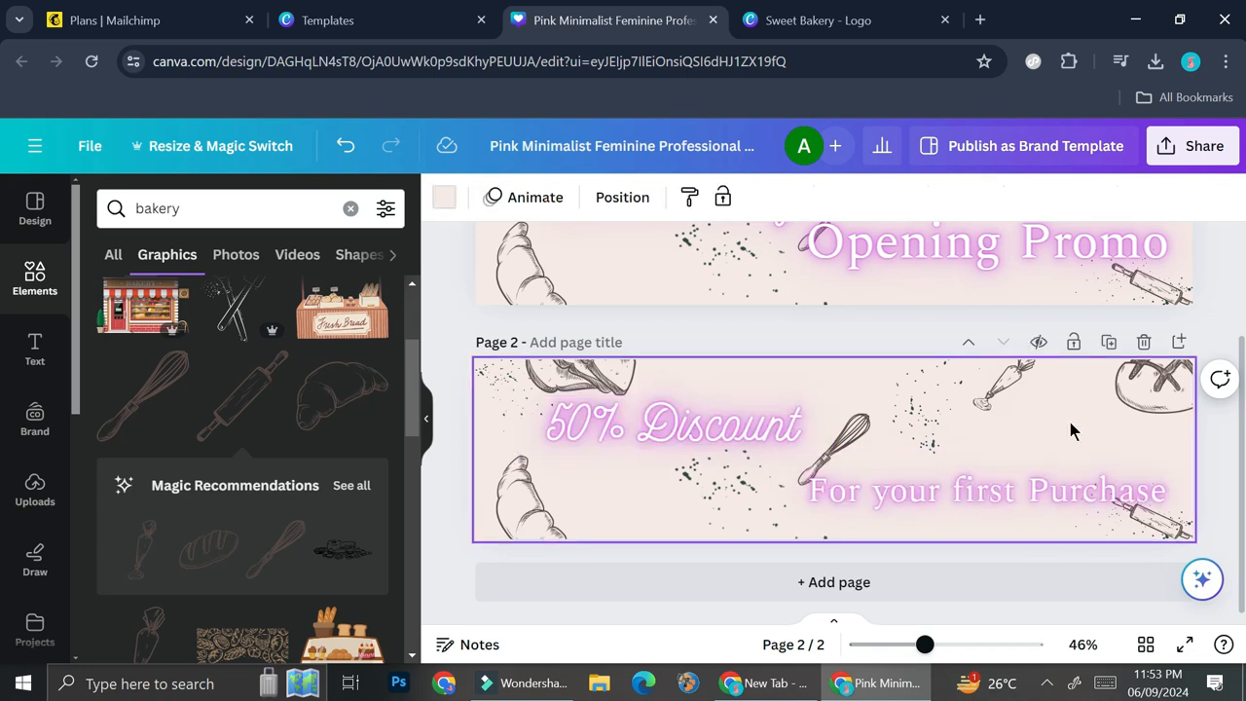
# Download both banner pages as PNG at 1,584 × 396 px
pyautogui.click(1180, 151)
pyautogui.scroll(-3, 1037, 424)
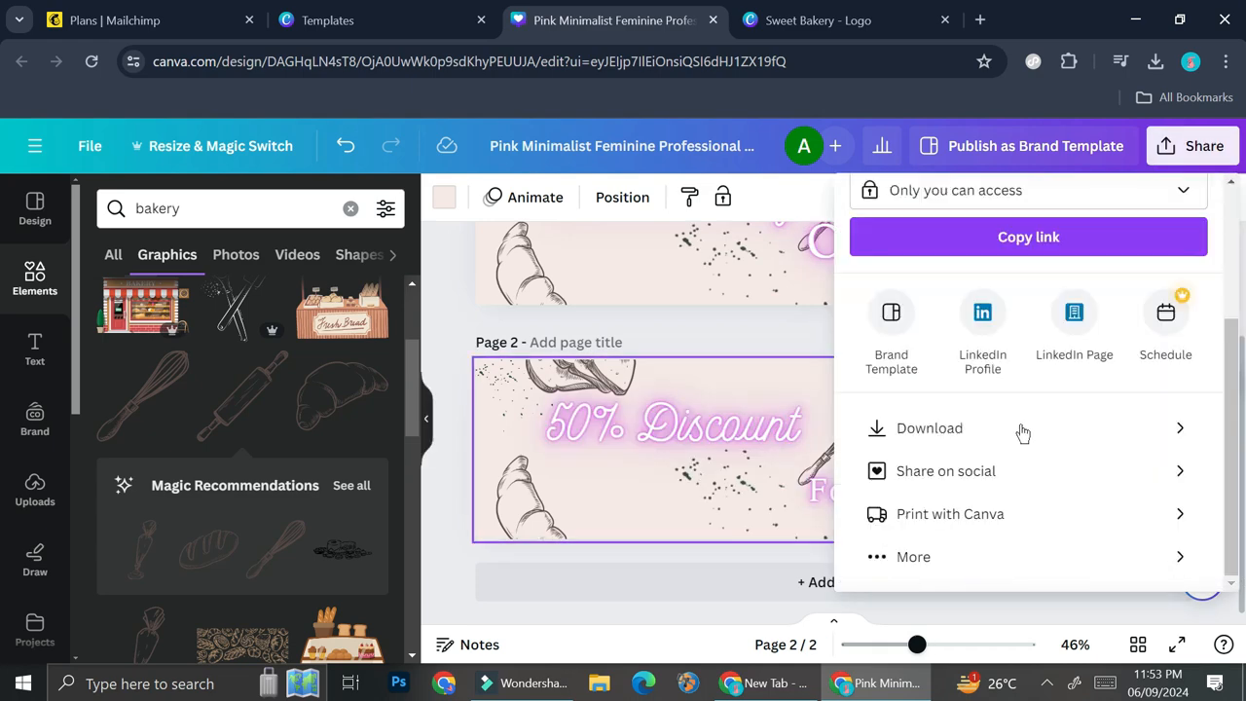
pyautogui.click(1019, 428)
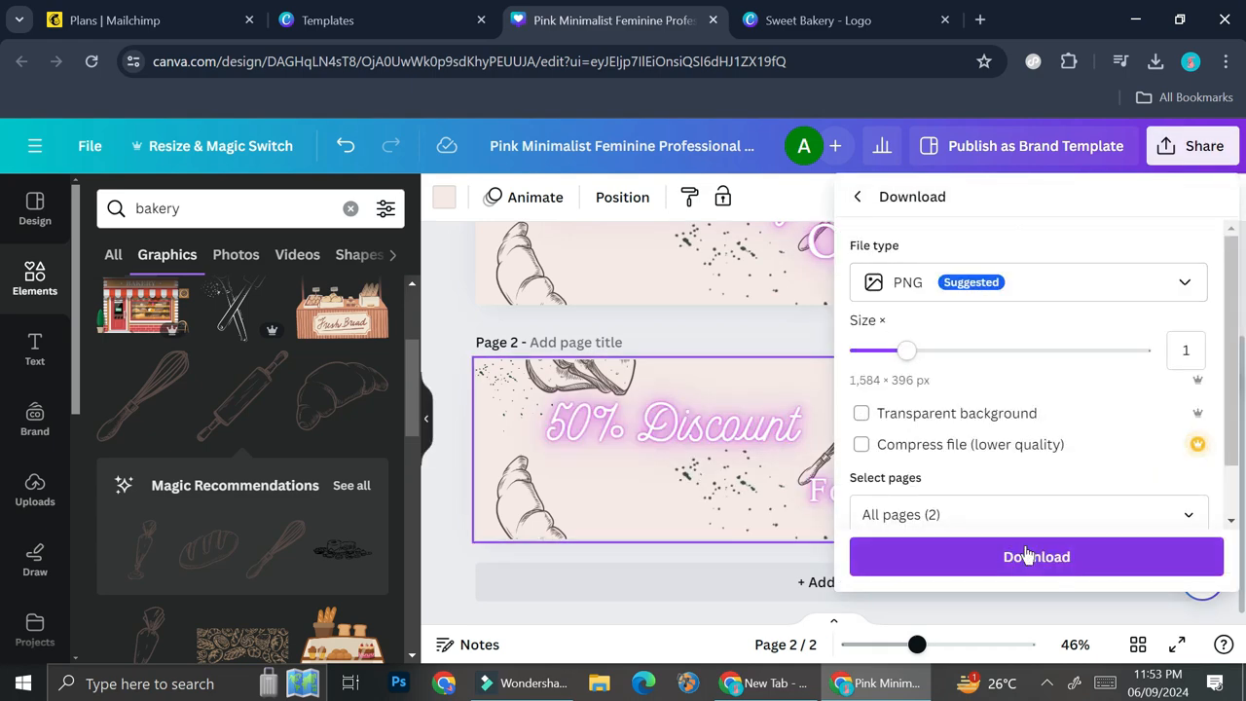
# Switch to the Mailchimp Promo email and set the downloaded Sweet Bakery image as its logo
pyautogui.scroll(-2, 999, 481)
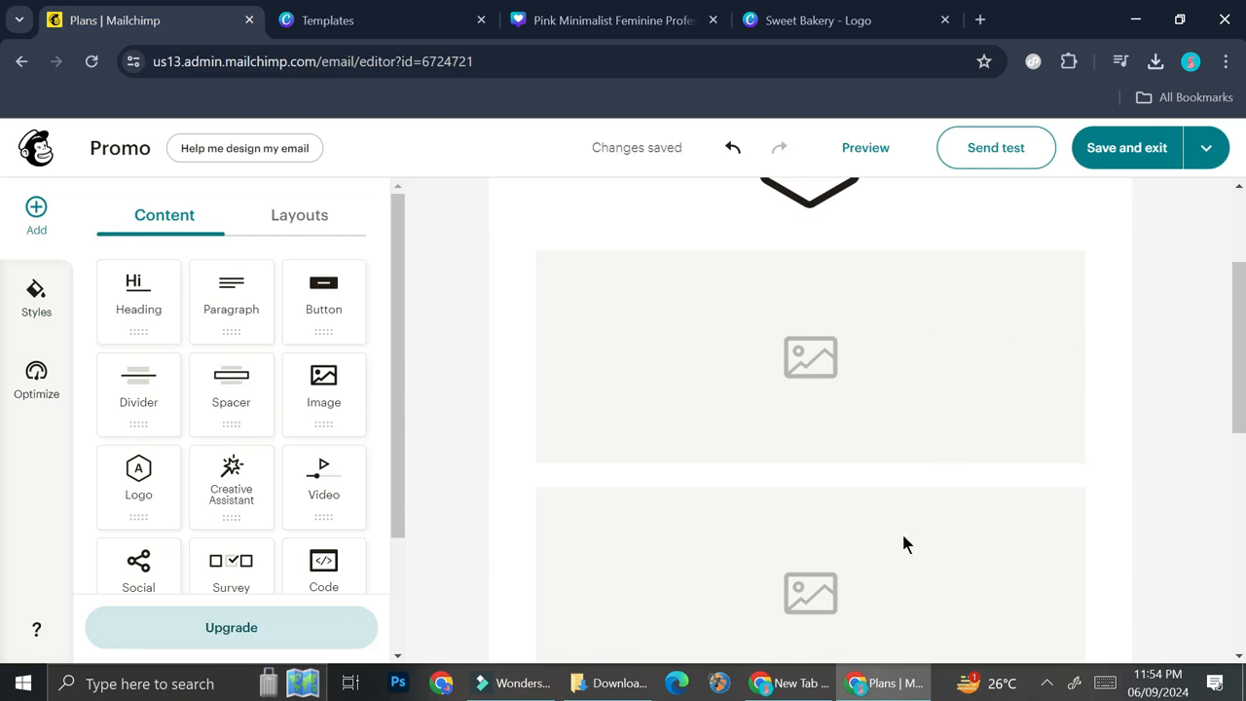
pyautogui.scroll(-3, 938, 422)
pyautogui.scroll(5, 940, 417)
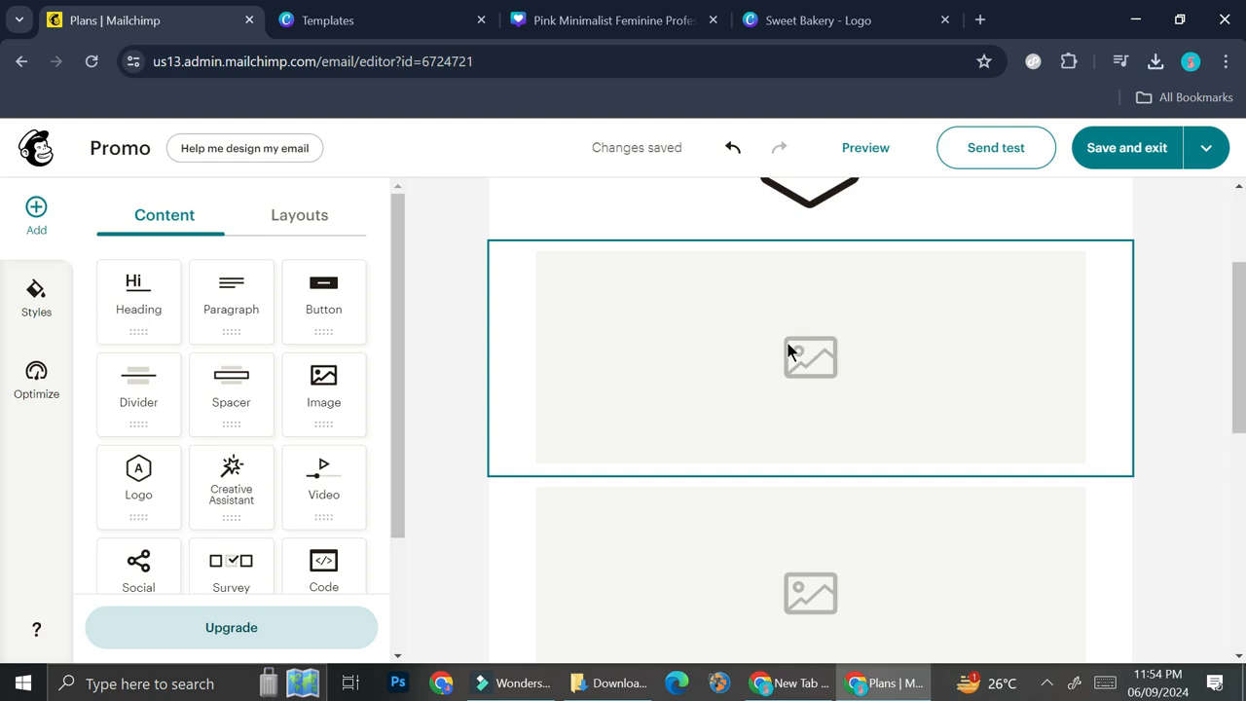
pyautogui.scroll(2, 824, 336)
pyautogui.click(826, 358)
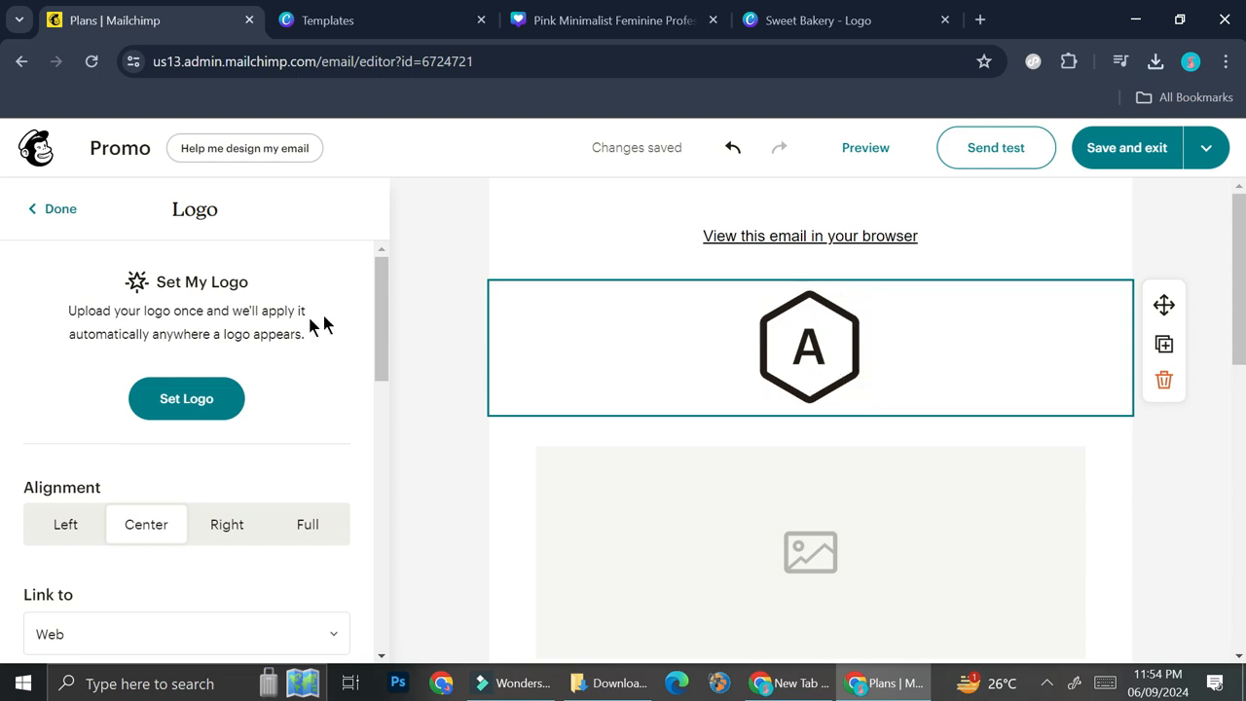
pyautogui.scroll(-5, 292, 329)
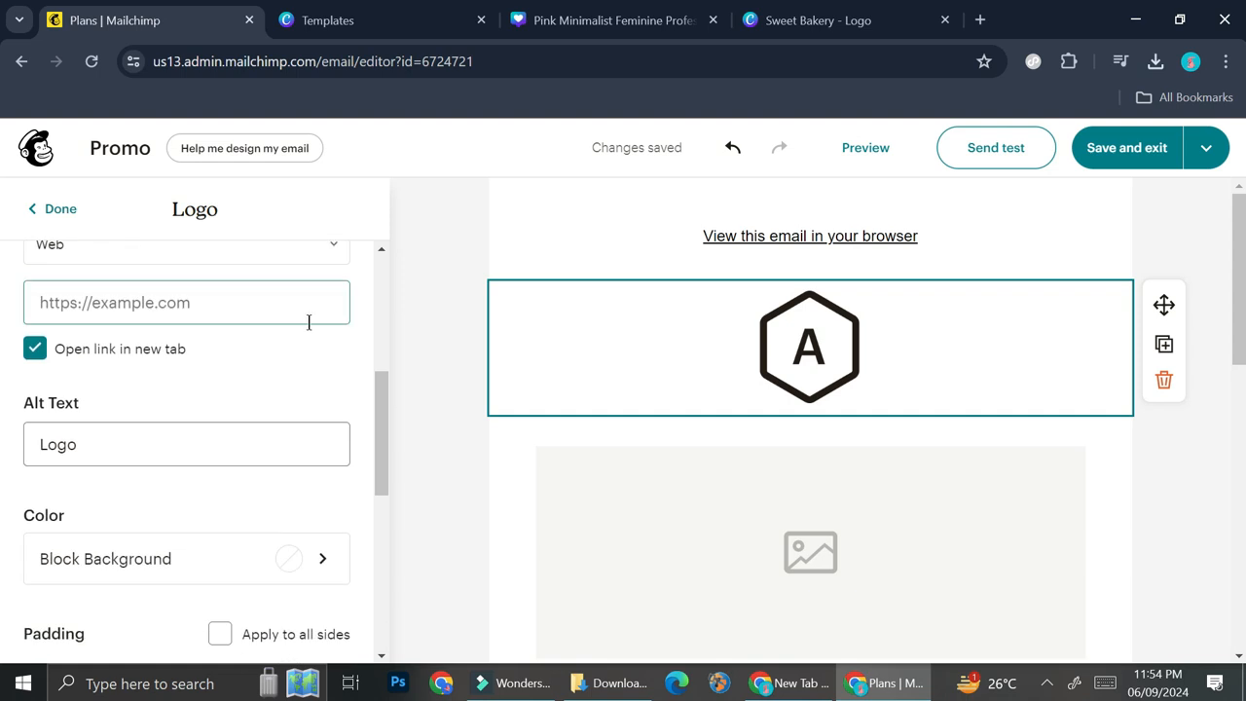
pyautogui.scroll(-3, 310, 322)
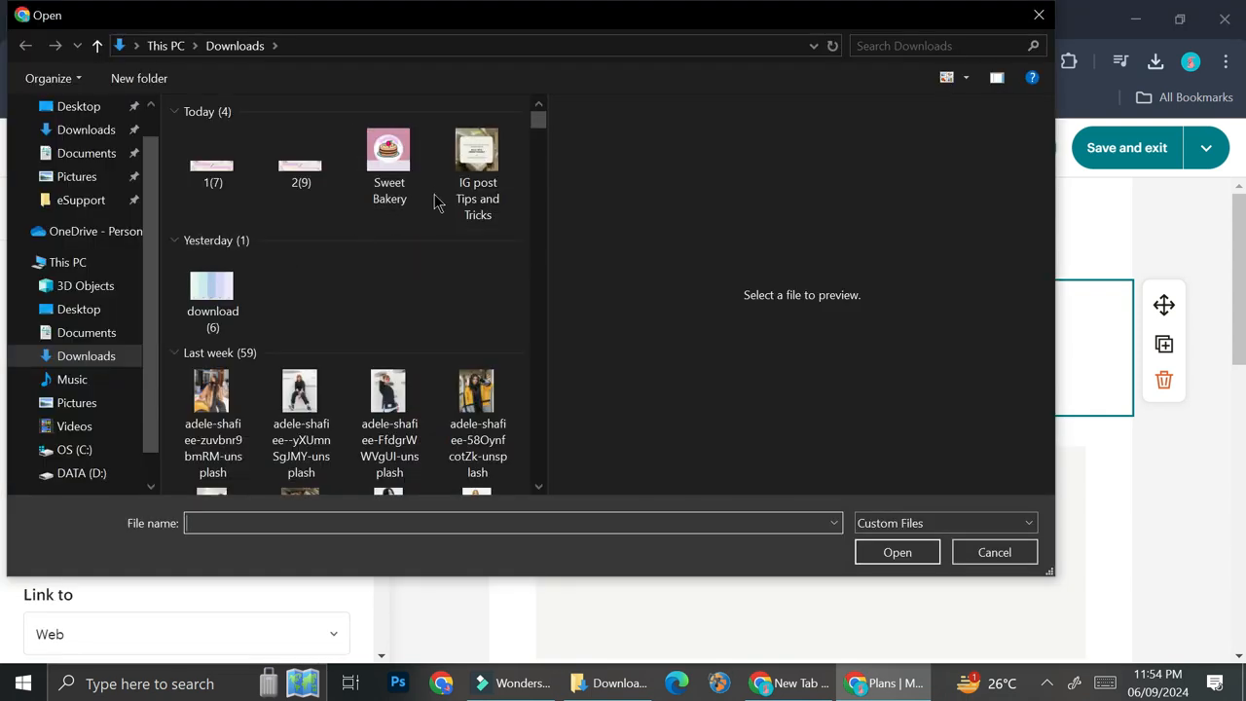
pyautogui.click(388, 182)
pyautogui.doubleClick(387, 182)
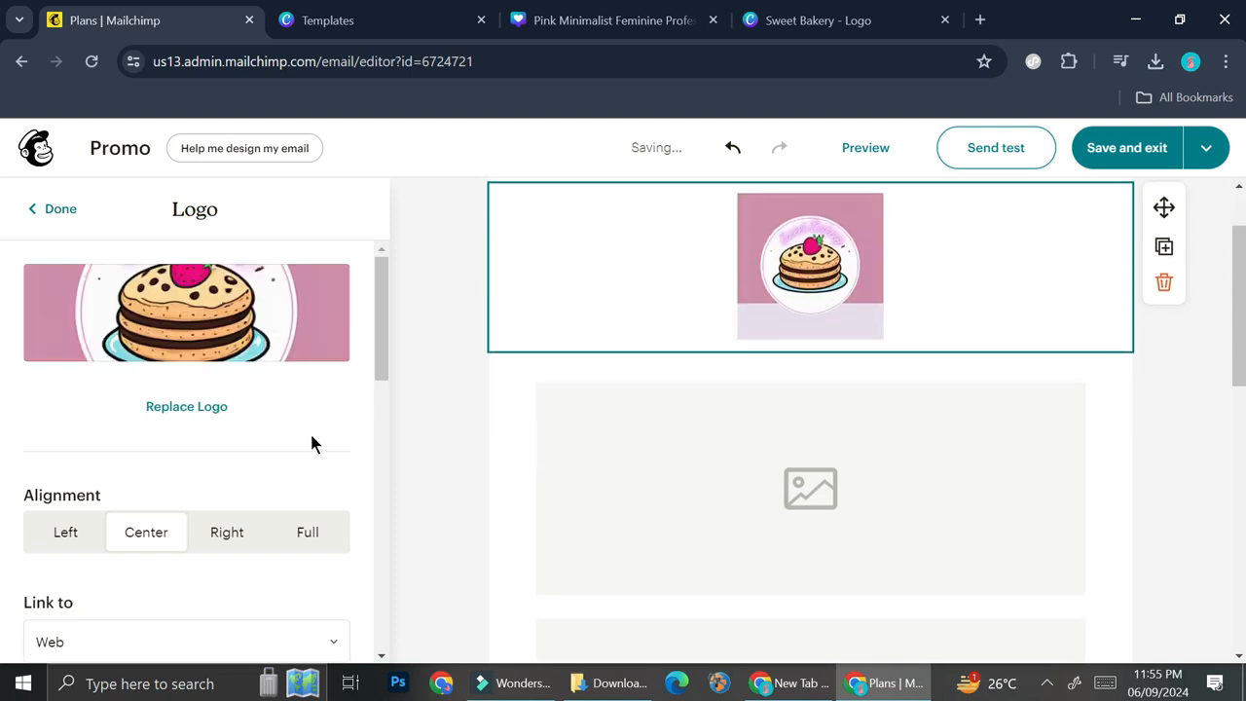
# Try the Right and Full alignments on the email logo, and set its alignment to Left
pyautogui.click(222, 534)
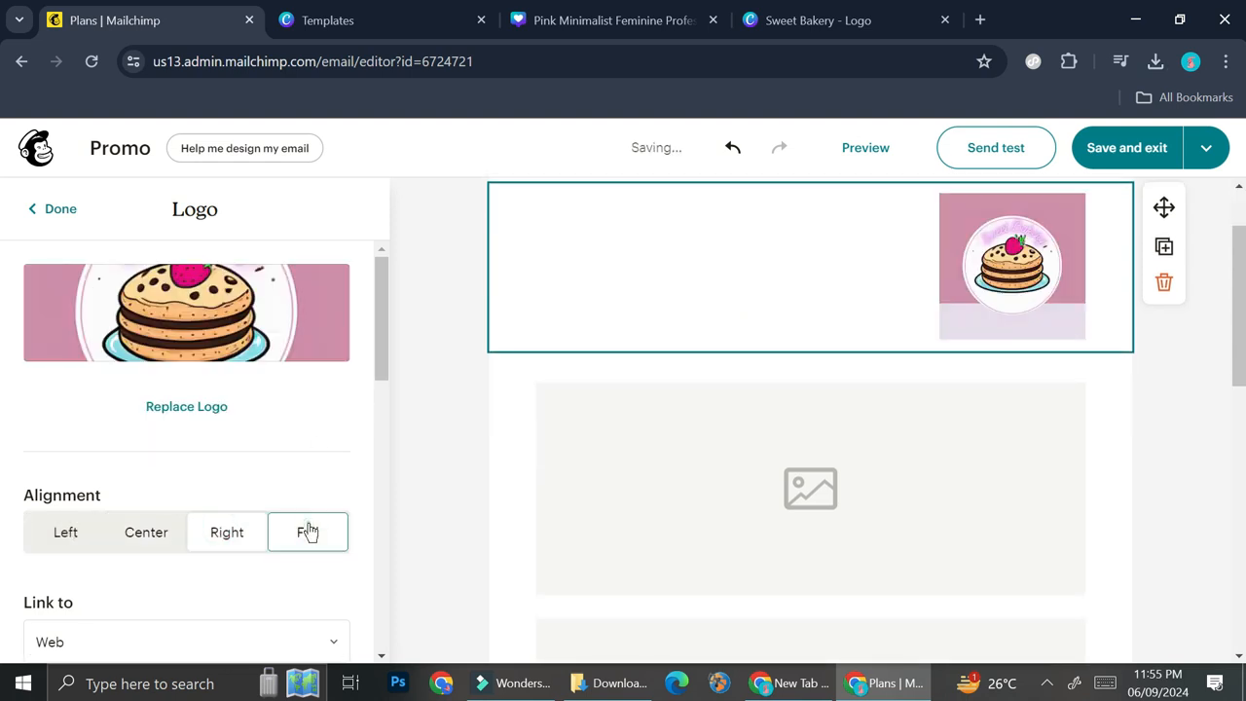
pyautogui.click(307, 531)
pyautogui.click(70, 541)
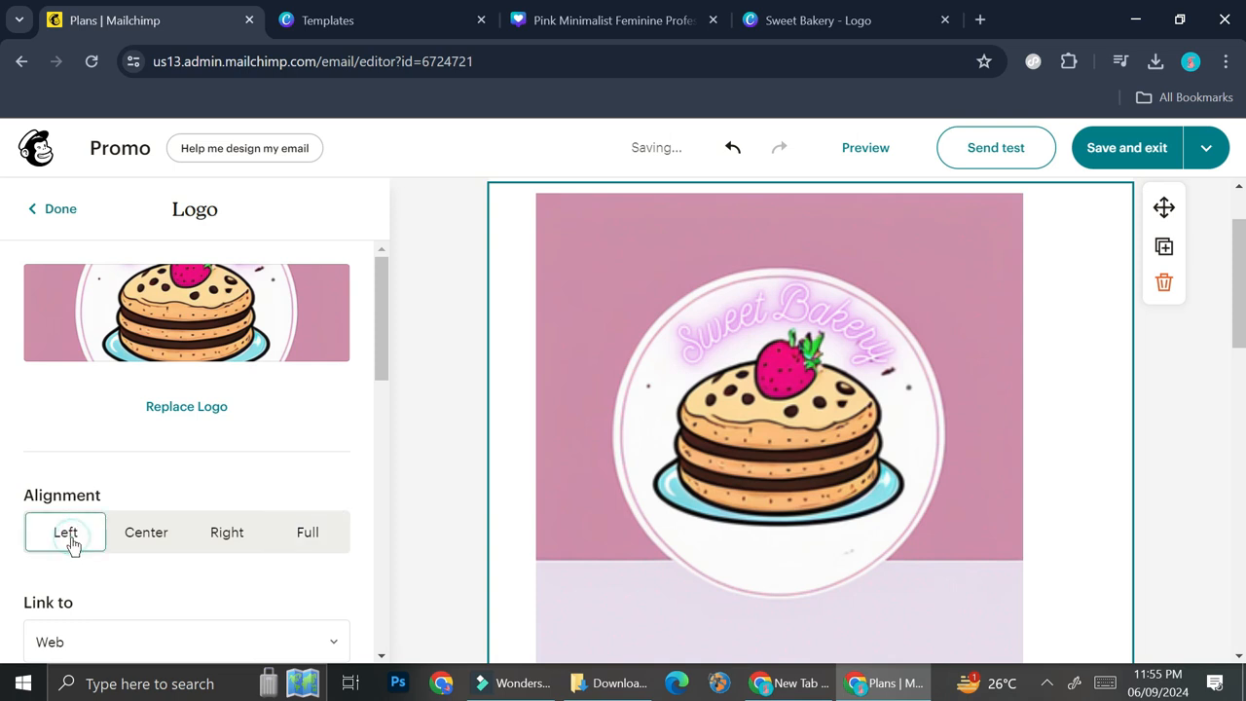
# Center the Sweet Bakery logo in the email and shrink it to about a quarter of its width
pyautogui.click(145, 545)
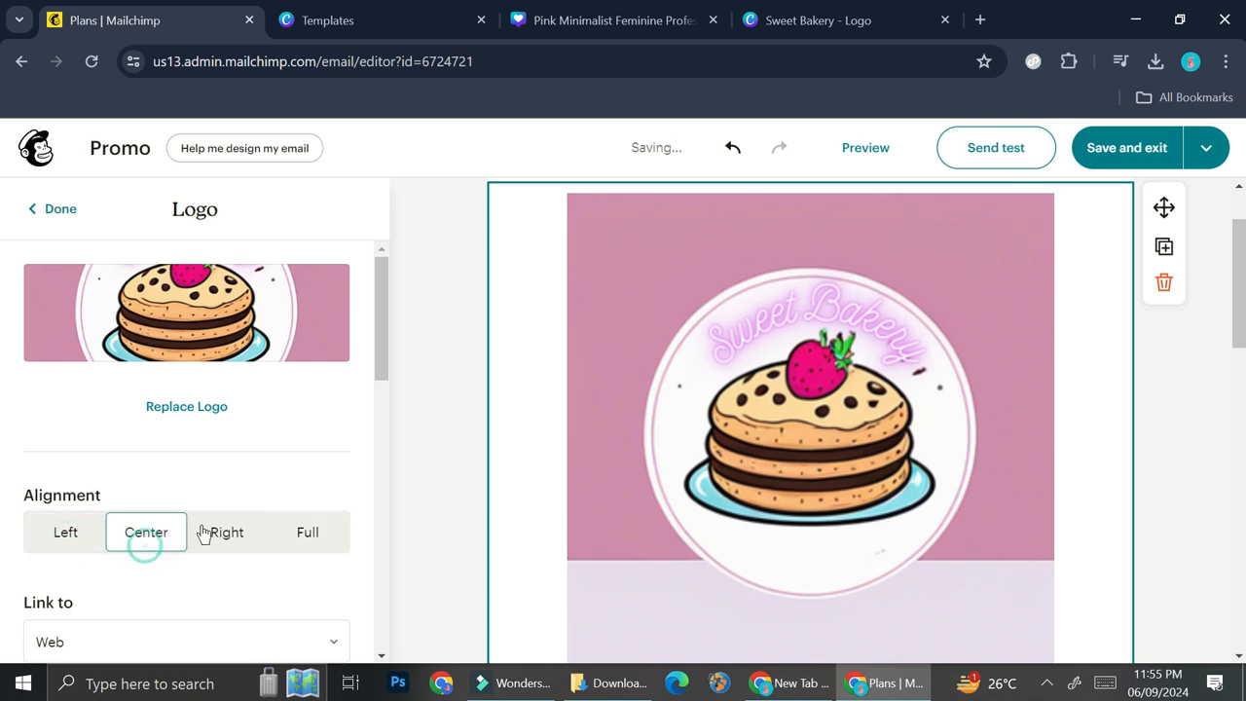
pyautogui.click(321, 538)
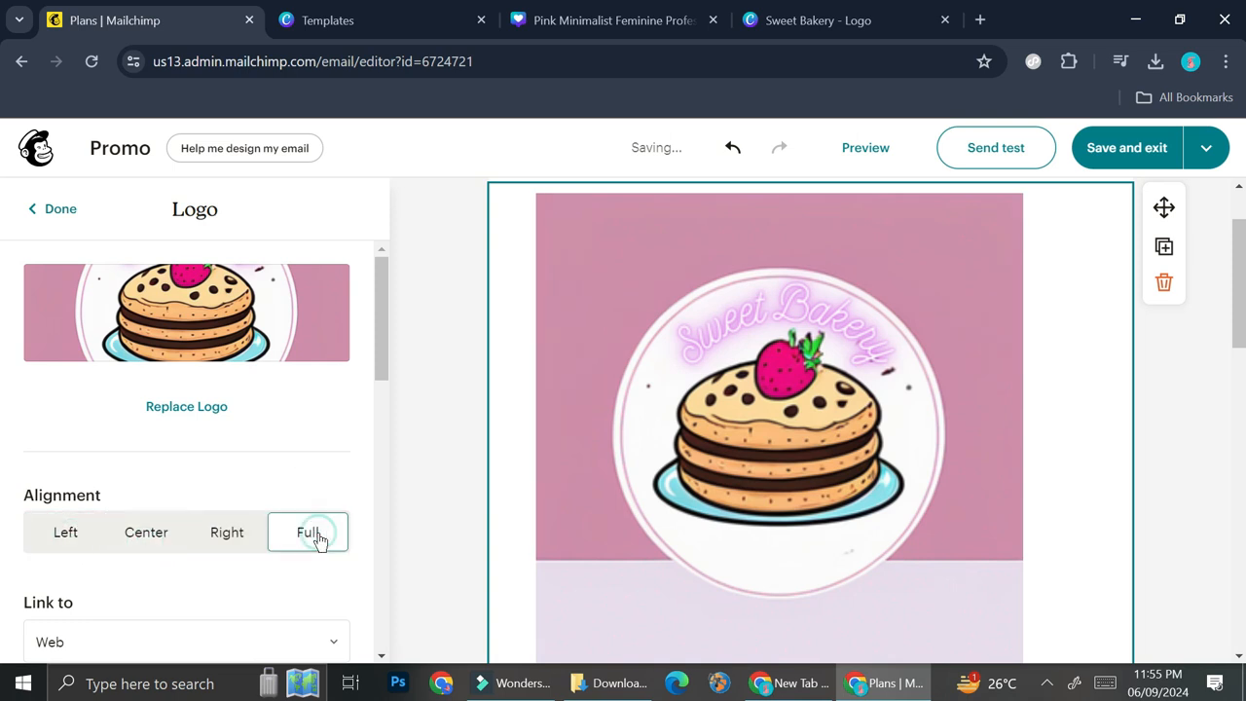
pyautogui.scroll(-3, 1003, 477)
pyautogui.moveTo(1053, 386); pyautogui.dragTo(918, 200)
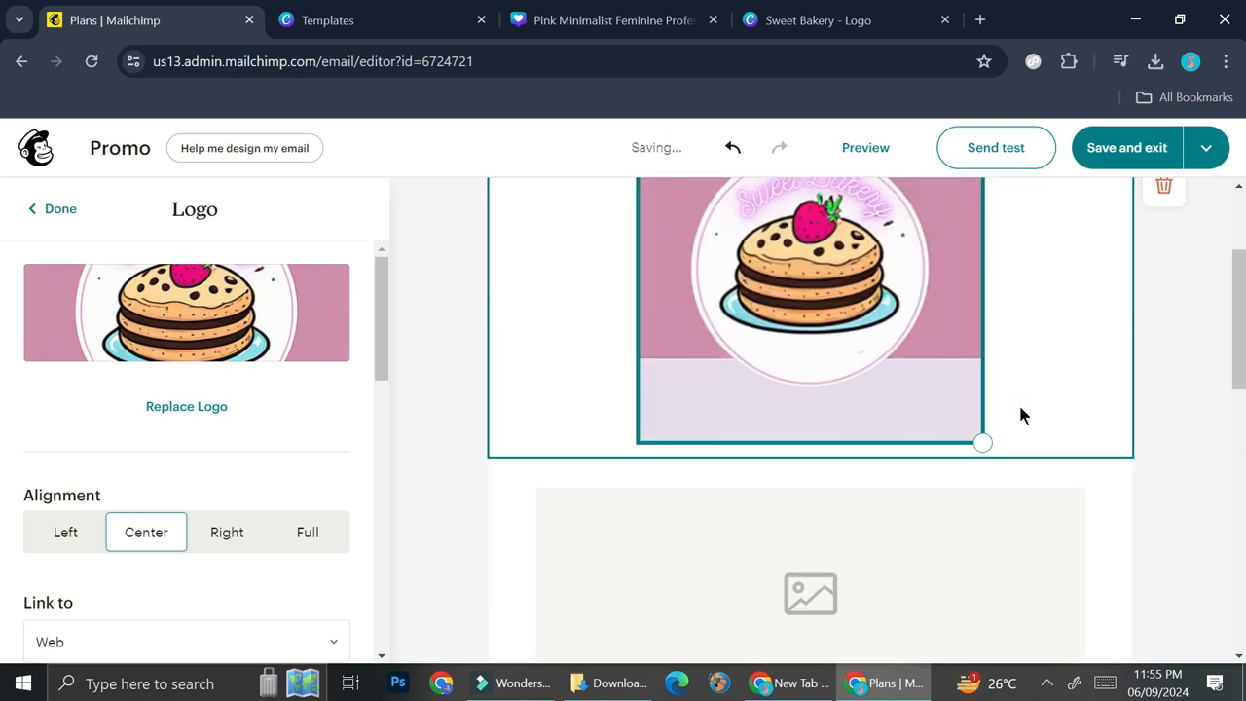
pyautogui.moveTo(982, 438); pyautogui.dragTo(830, 213)
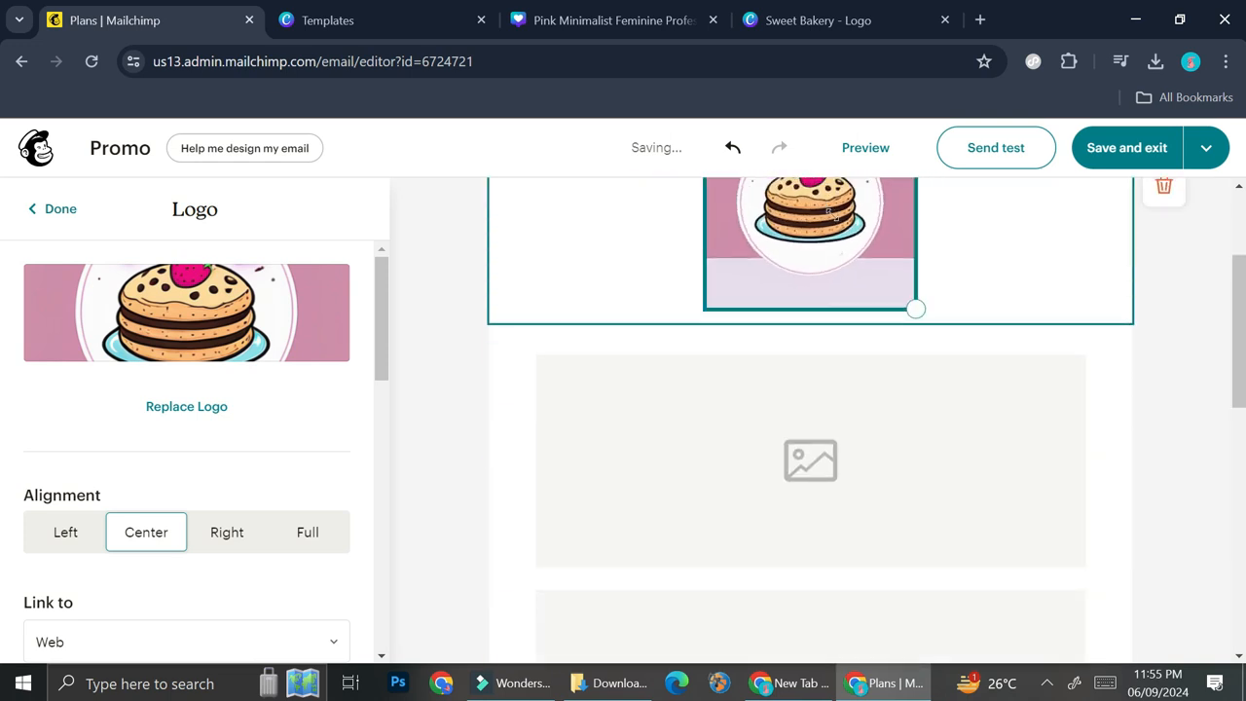
pyautogui.scroll(-1, 896, 321)
pyautogui.scroll(3, 898, 326)
pyautogui.moveTo(910, 490); pyautogui.dragTo(849, 394)
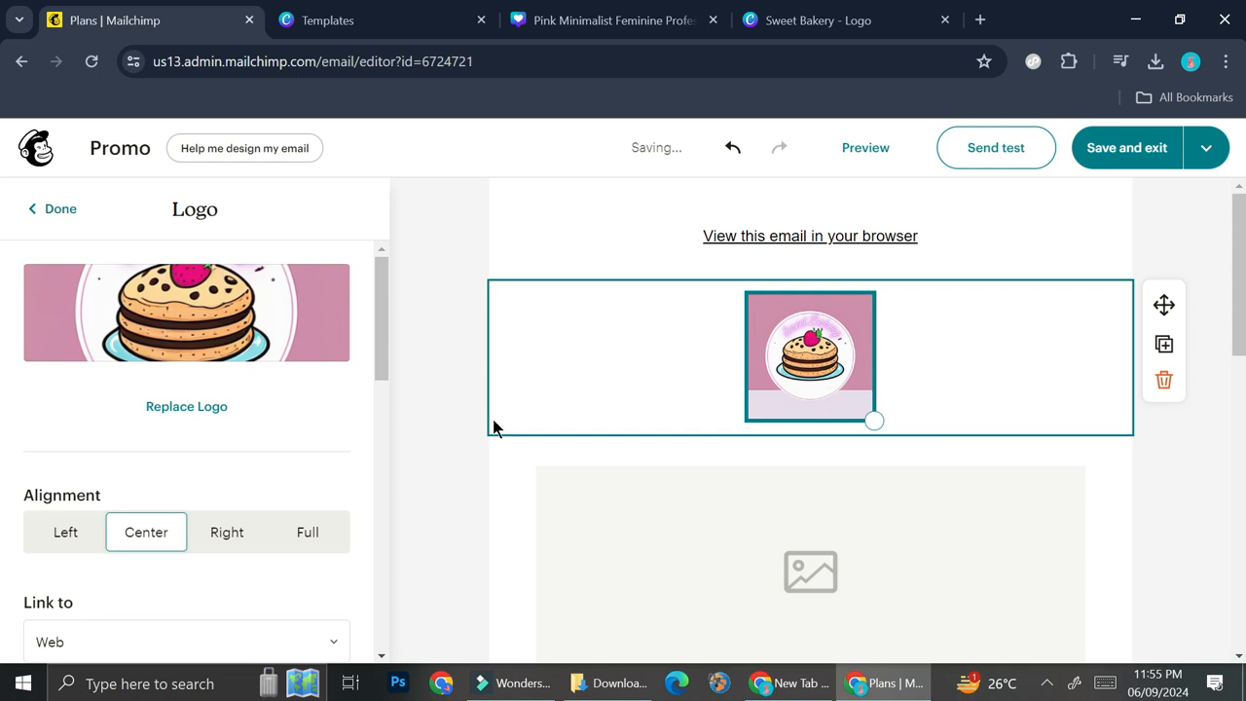
pyautogui.click(55, 209)
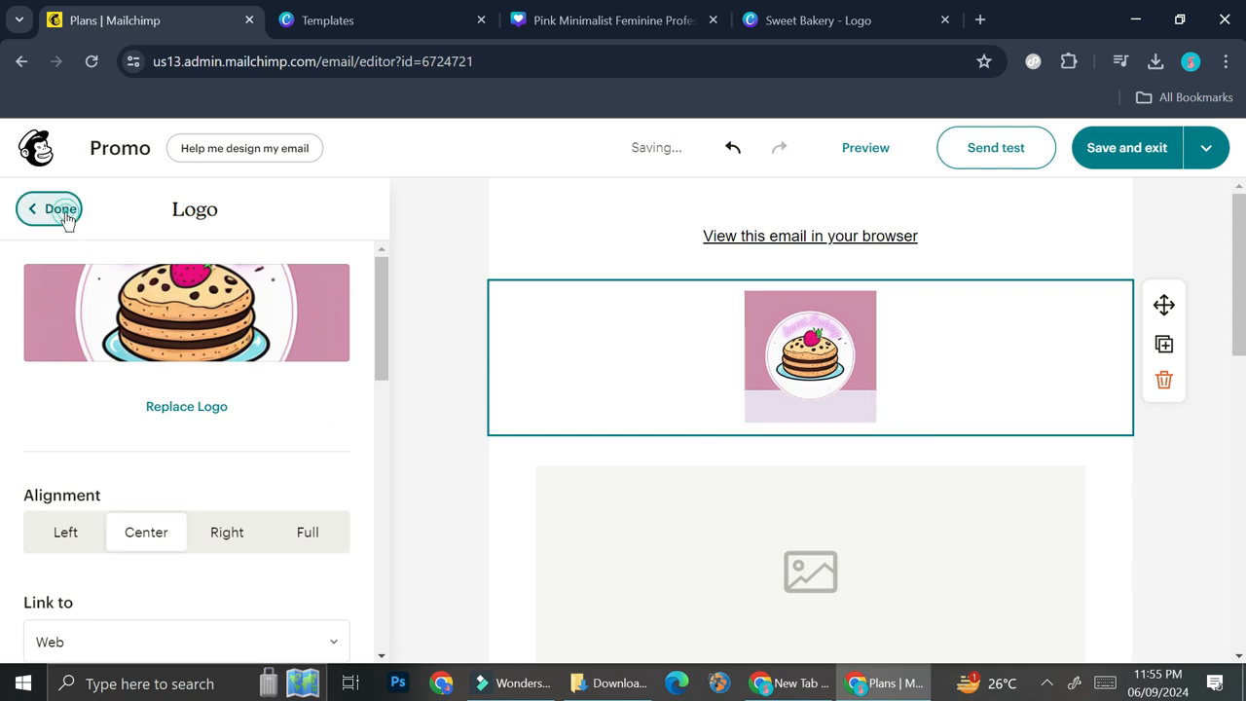
# Fill the first empty image block with the "Opening Promo" banner and the second with the "50% Discount" banner
pyautogui.scroll(-1, 802, 541)
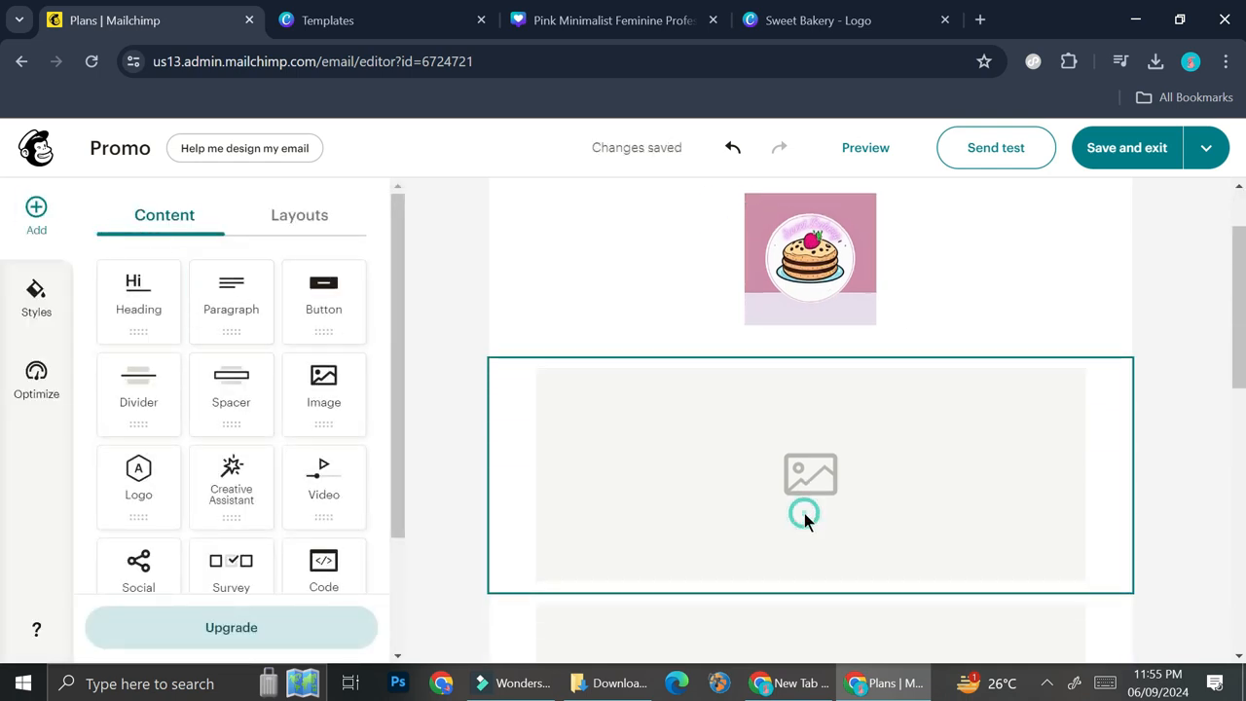
pyautogui.click(804, 513)
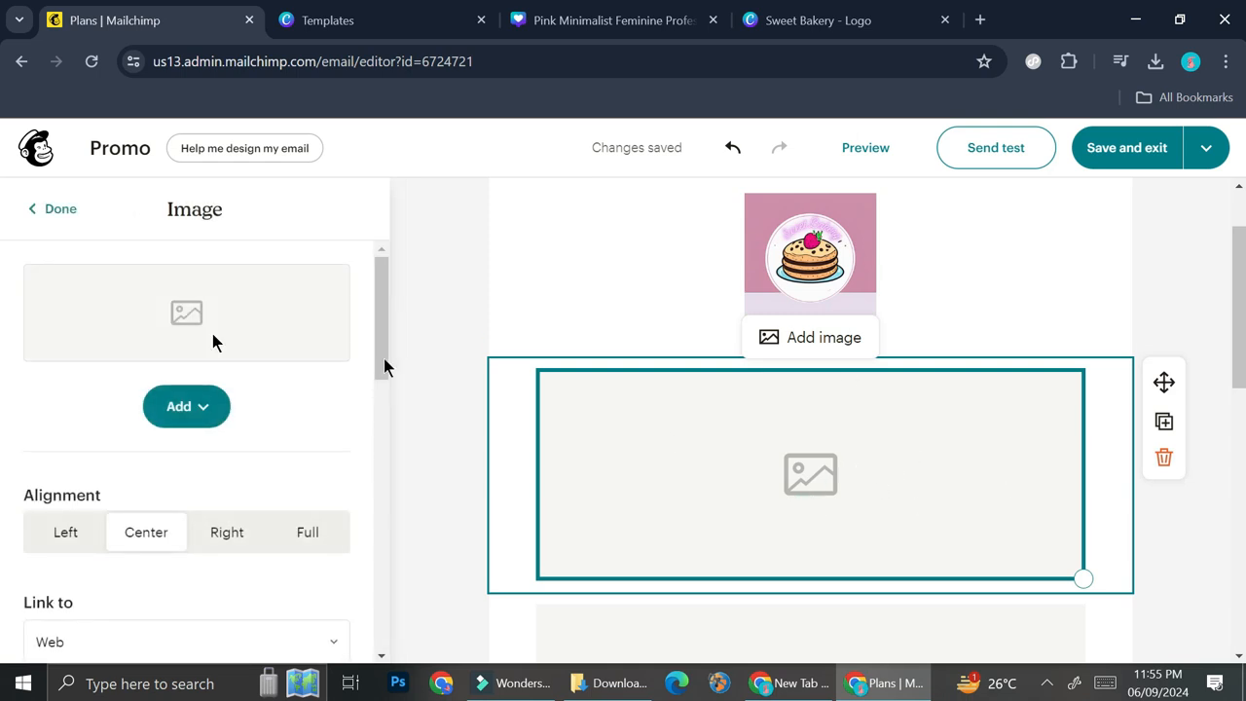
pyautogui.click(199, 394)
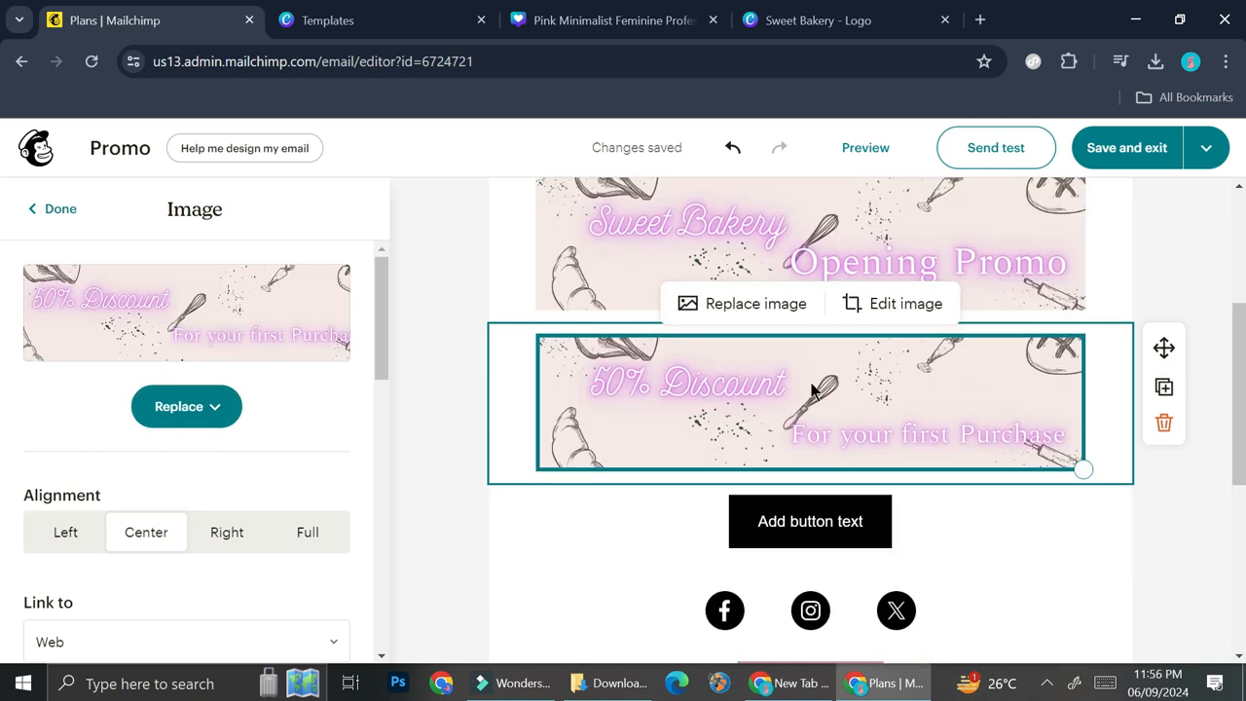
pyautogui.scroll(2, 838, 506)
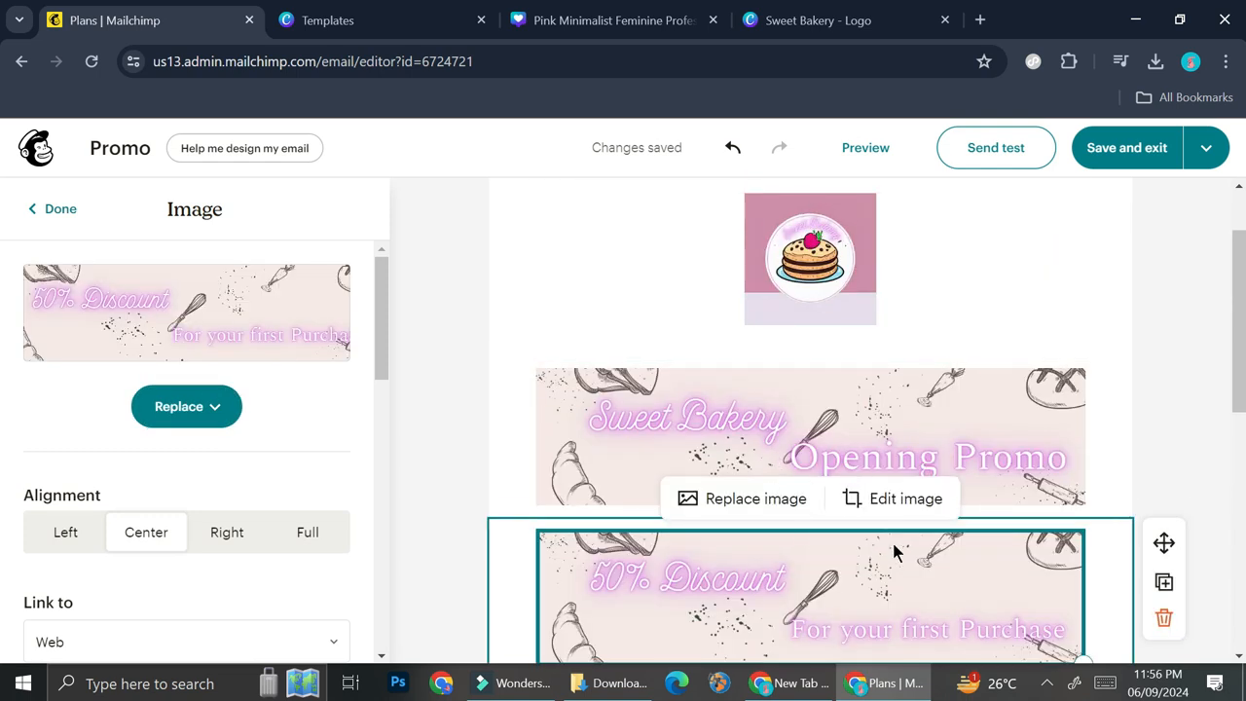
# Delete the placeholder "Add button text" button block below the discount banner
pyautogui.scroll(-1, 964, 477)
pyautogui.click(887, 613)
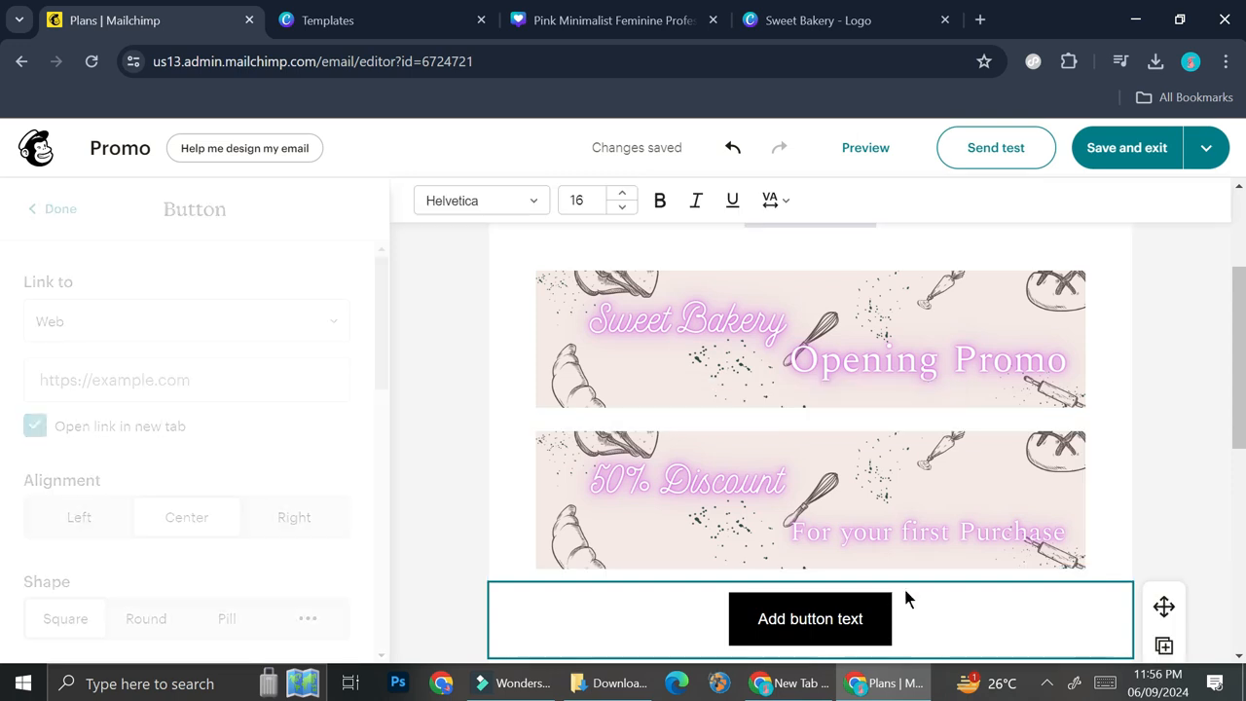
pyautogui.scroll(-1, 1018, 468)
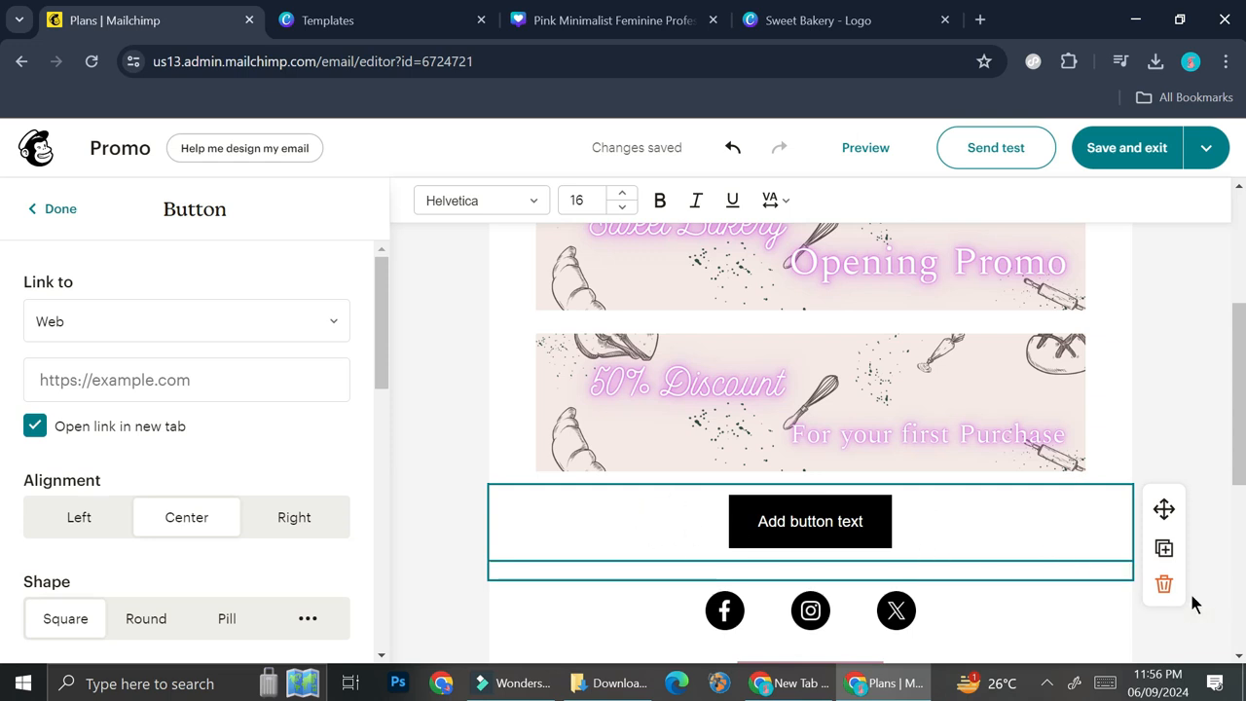
pyautogui.click(1164, 584)
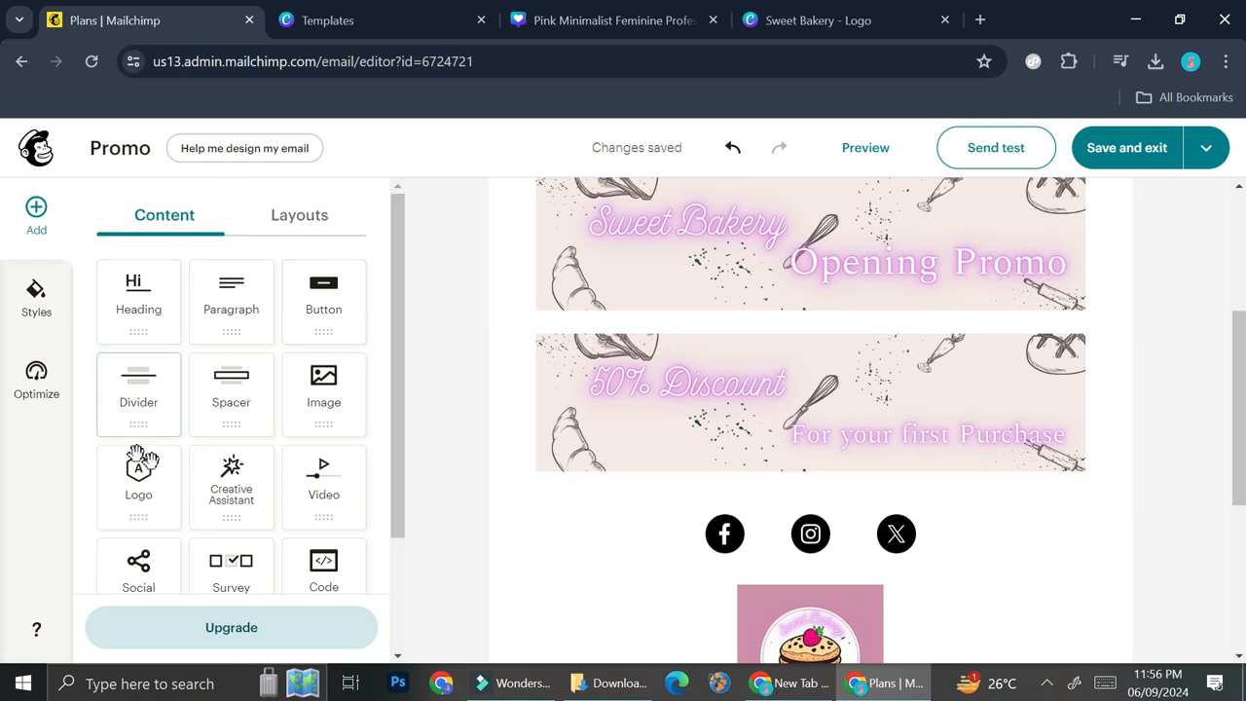
# Insert a paragraph between the two banners reading "Enjoy your first purchase on our bakery and get extra discount by showing this email"
pyautogui.scroll(-1, 231, 394)
pyautogui.scroll(-1, 231, 394)
pyautogui.scroll(2, 238, 370)
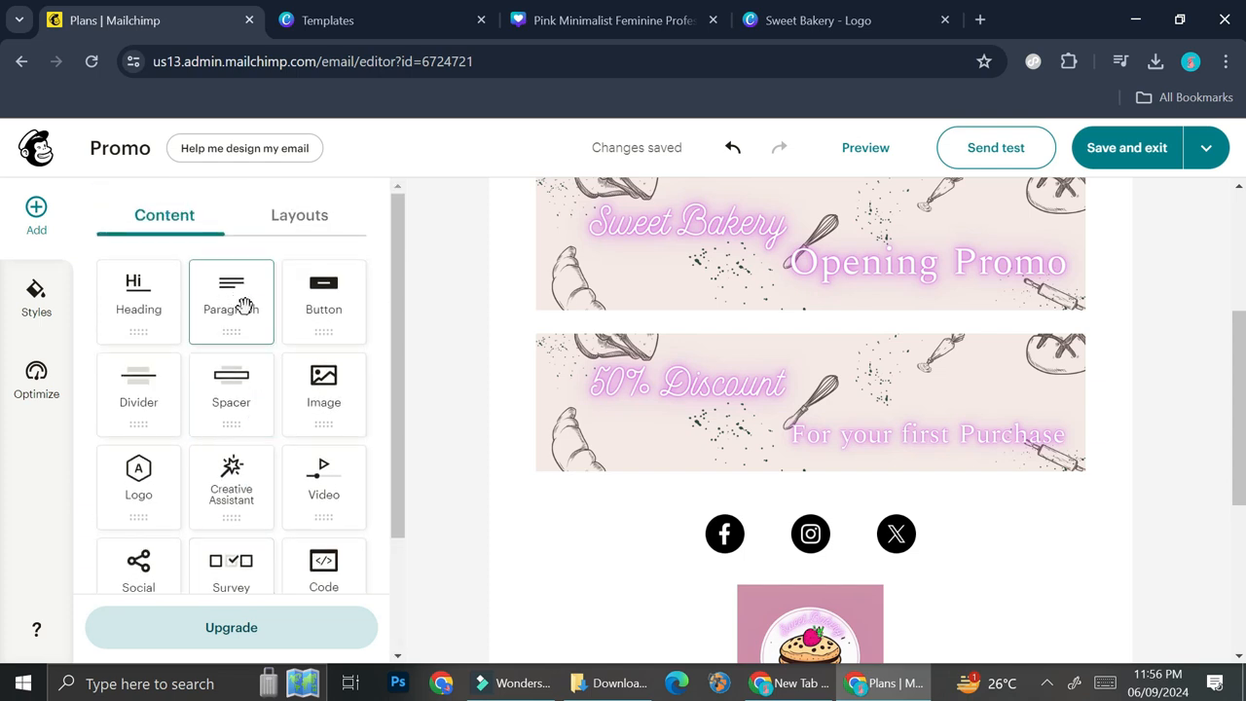
pyautogui.moveTo(228, 314); pyautogui.dragTo(792, 331)
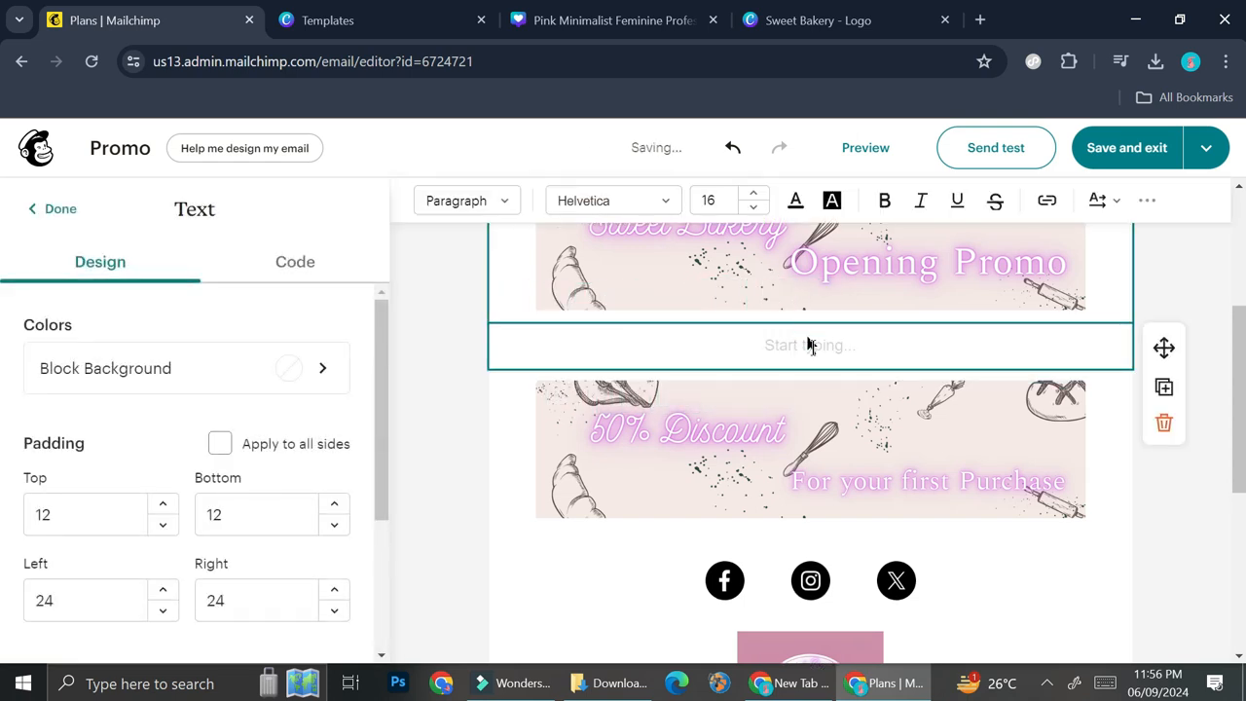
pyautogui.scroll(1, 846, 362)
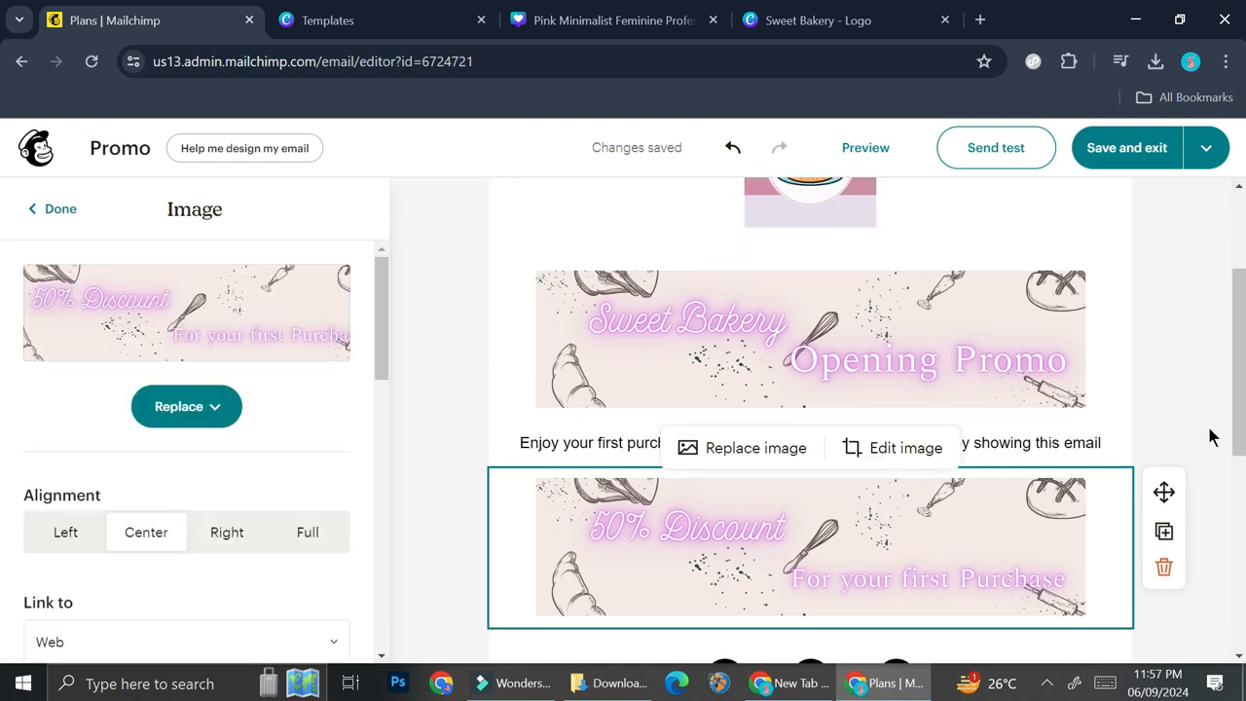
pyautogui.click(1210, 432)
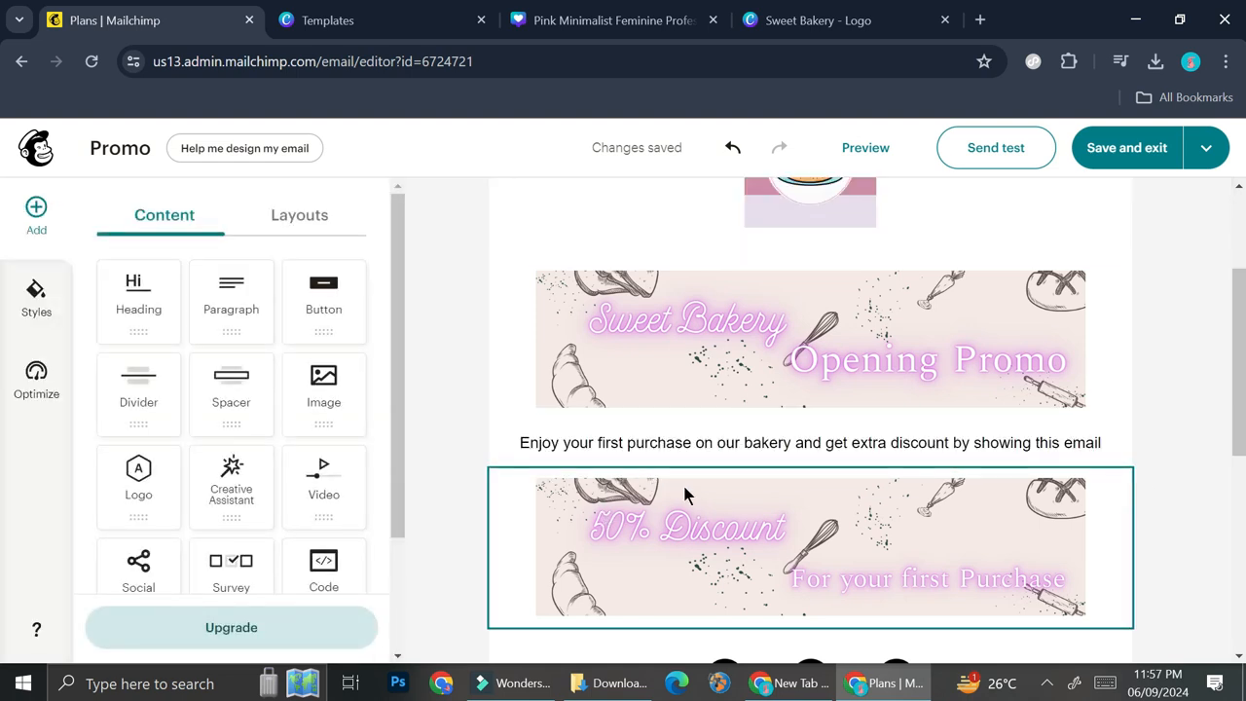
# Review the email from the banners to the footer and examine the social block's links, icon style and size settings
pyautogui.scroll(-1, 818, 453)
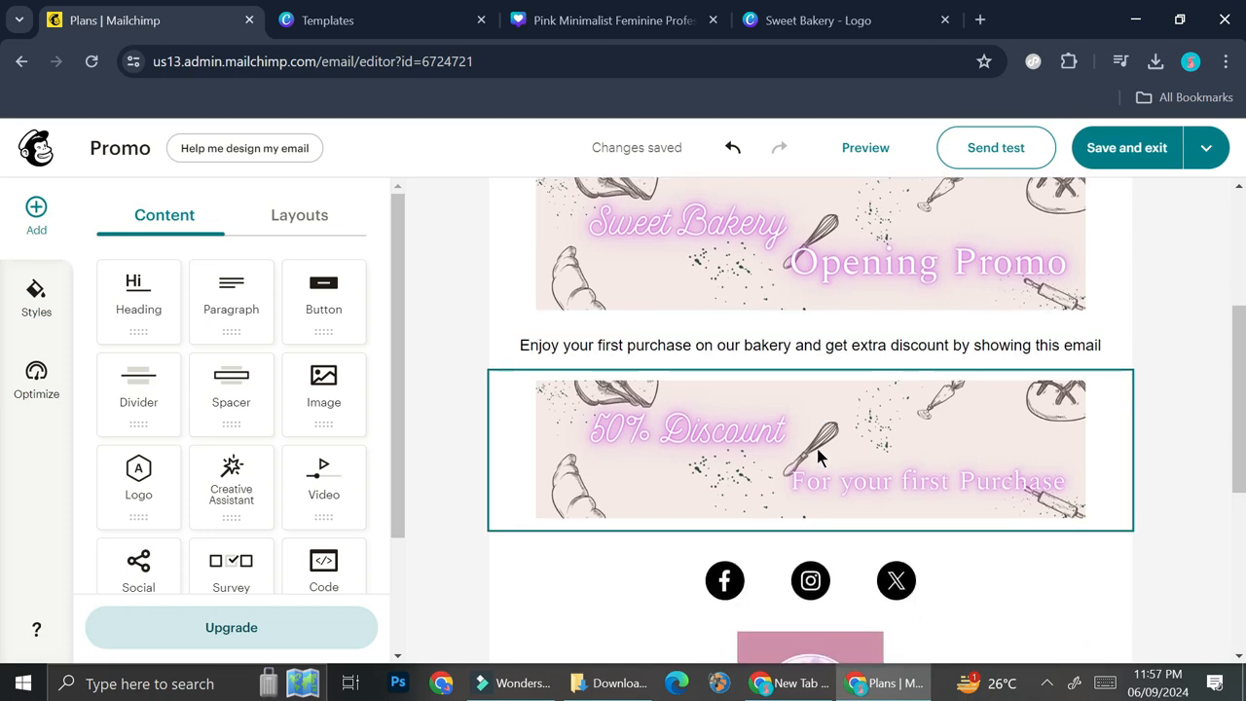
pyautogui.scroll(-3, 818, 458)
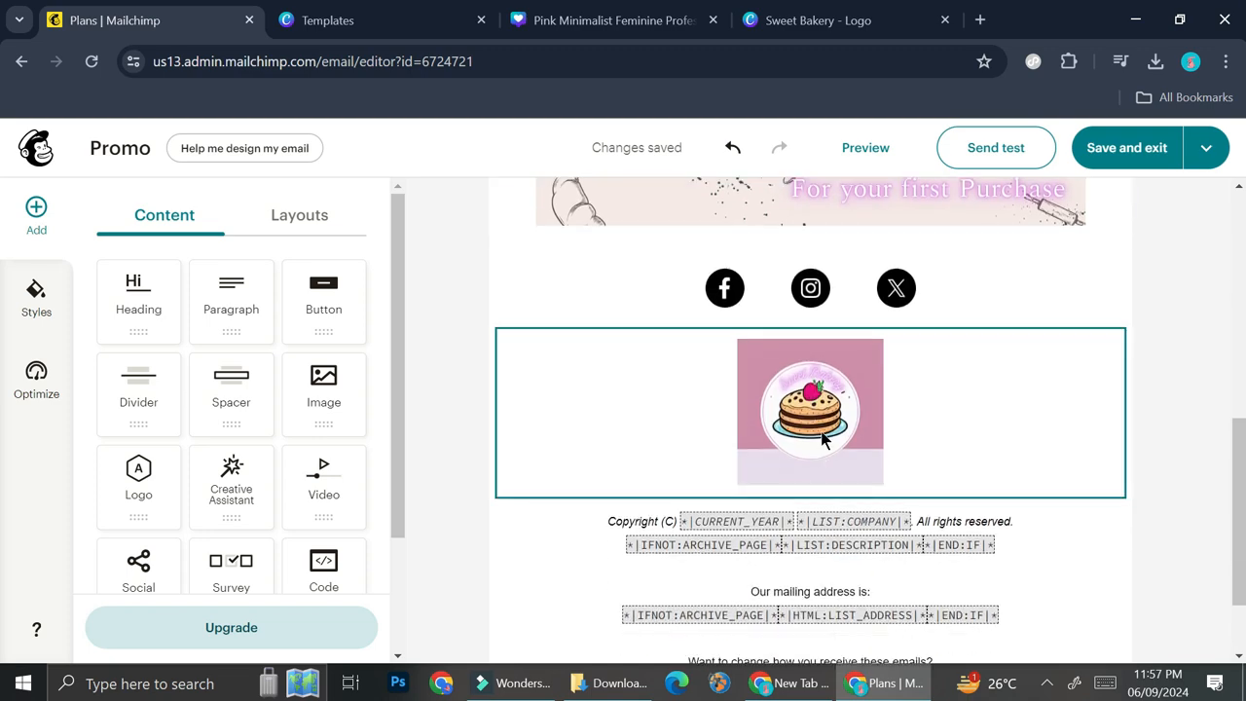
pyautogui.scroll(1, 818, 443)
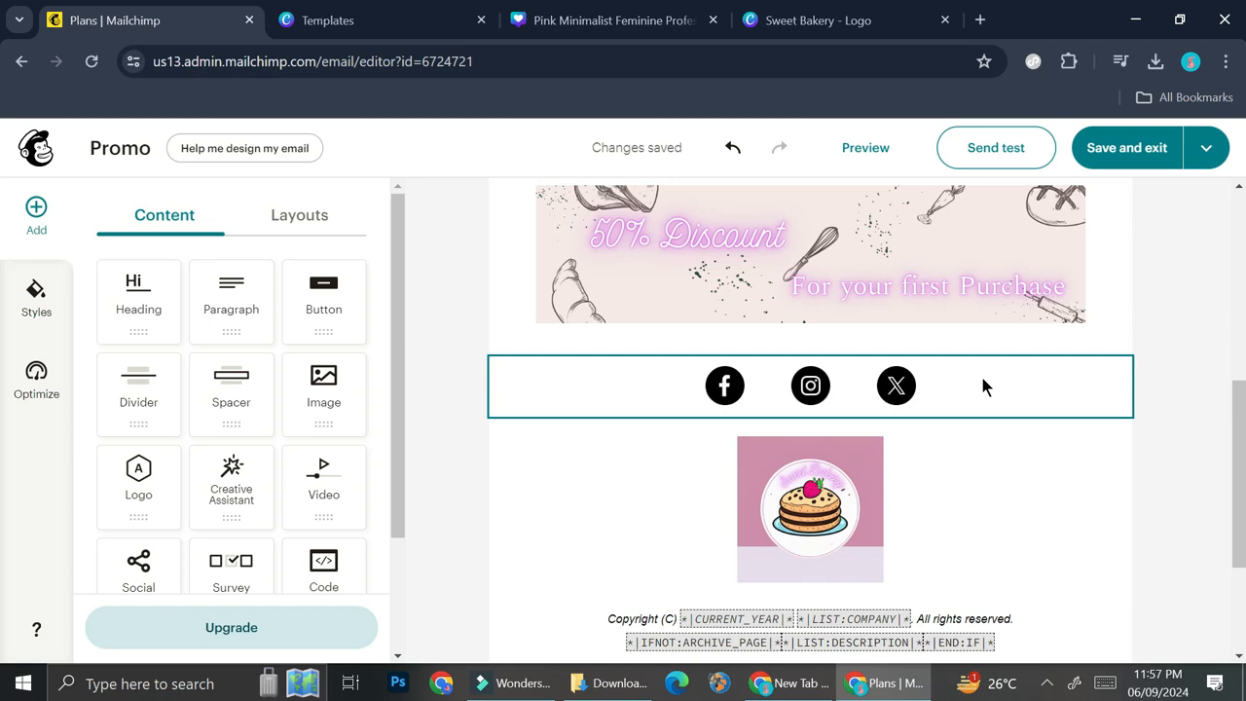
pyautogui.scroll(3, 973, 374)
pyautogui.scroll(-2, 974, 372)
pyautogui.scroll(1, 896, 338)
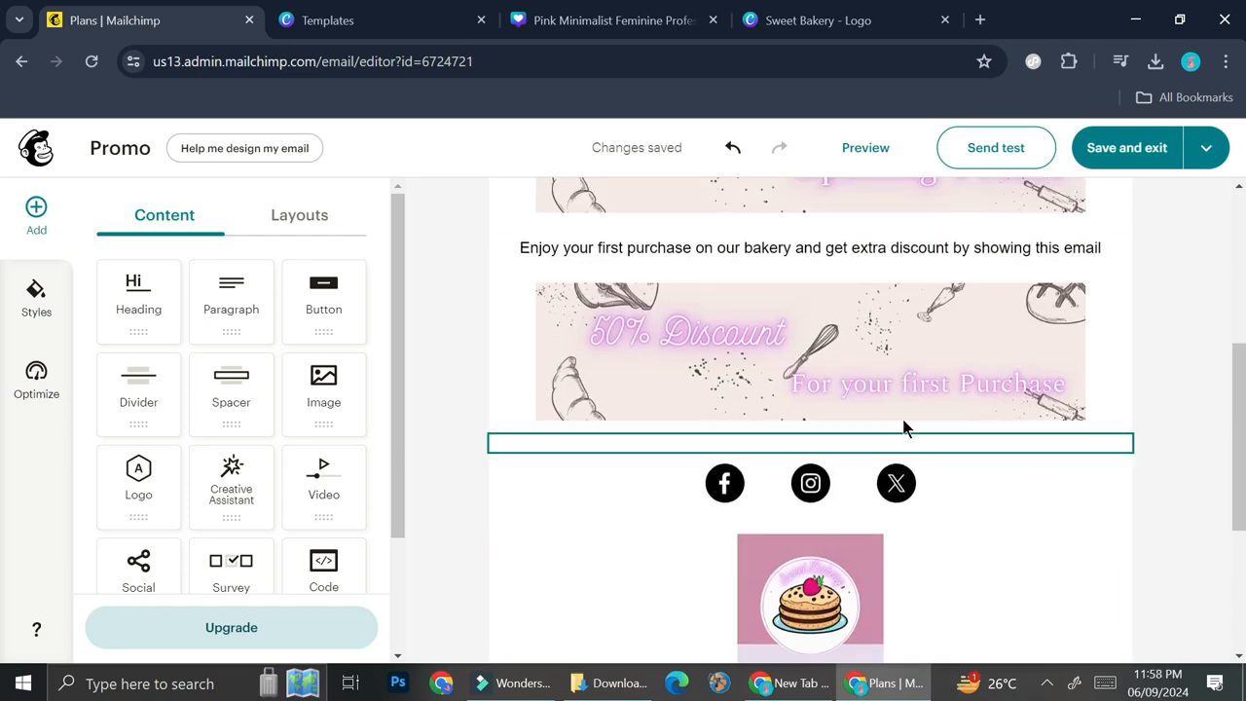
pyautogui.click(819, 488)
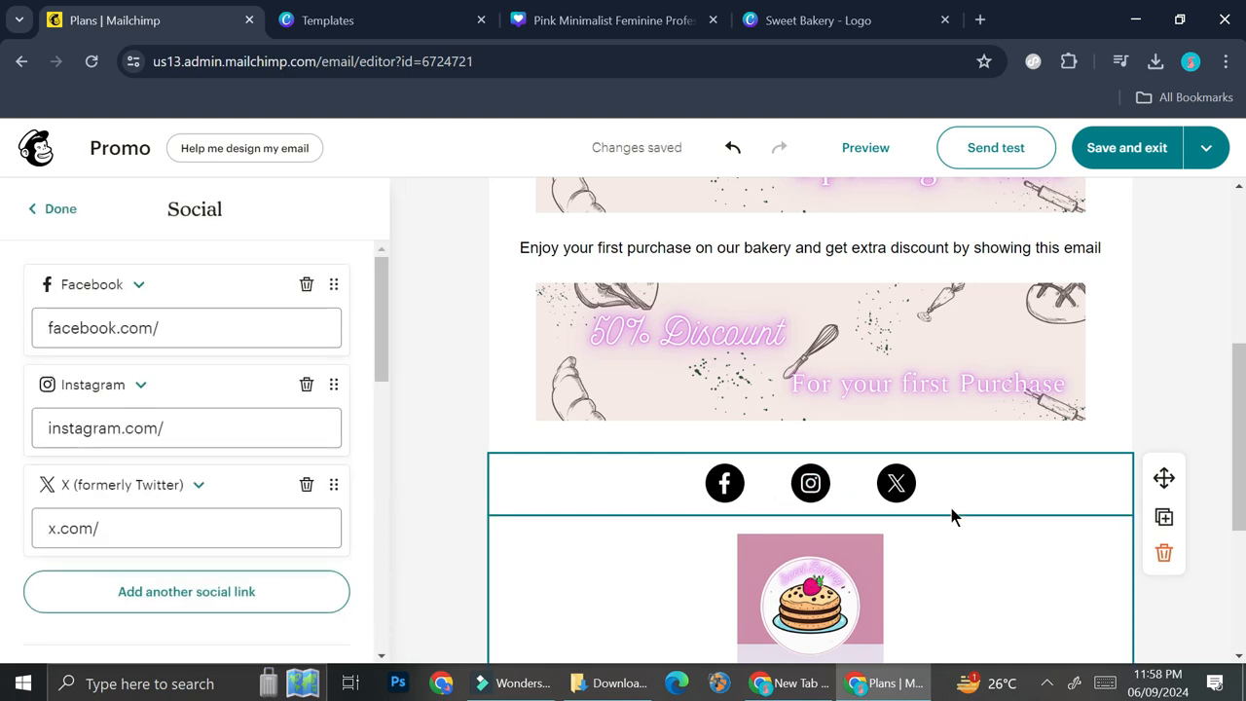
pyautogui.scroll(-2, 184, 334)
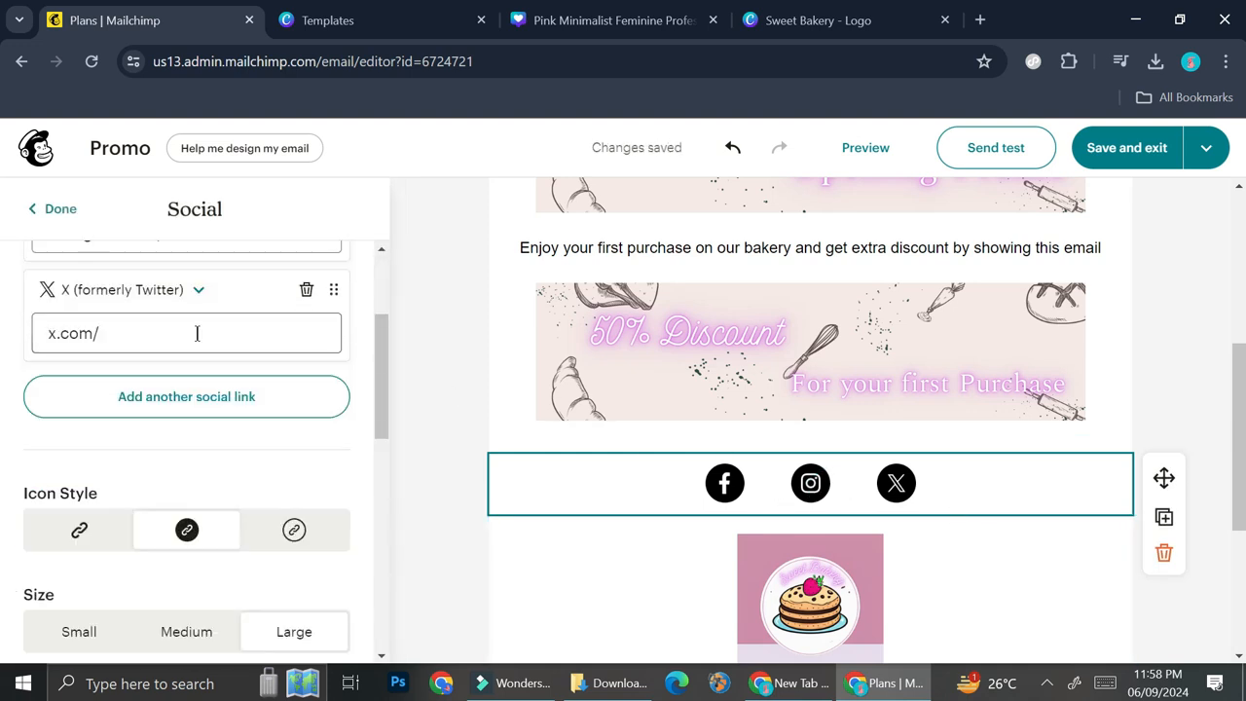
pyautogui.scroll(-2, 195, 412)
pyautogui.scroll(4, 192, 334)
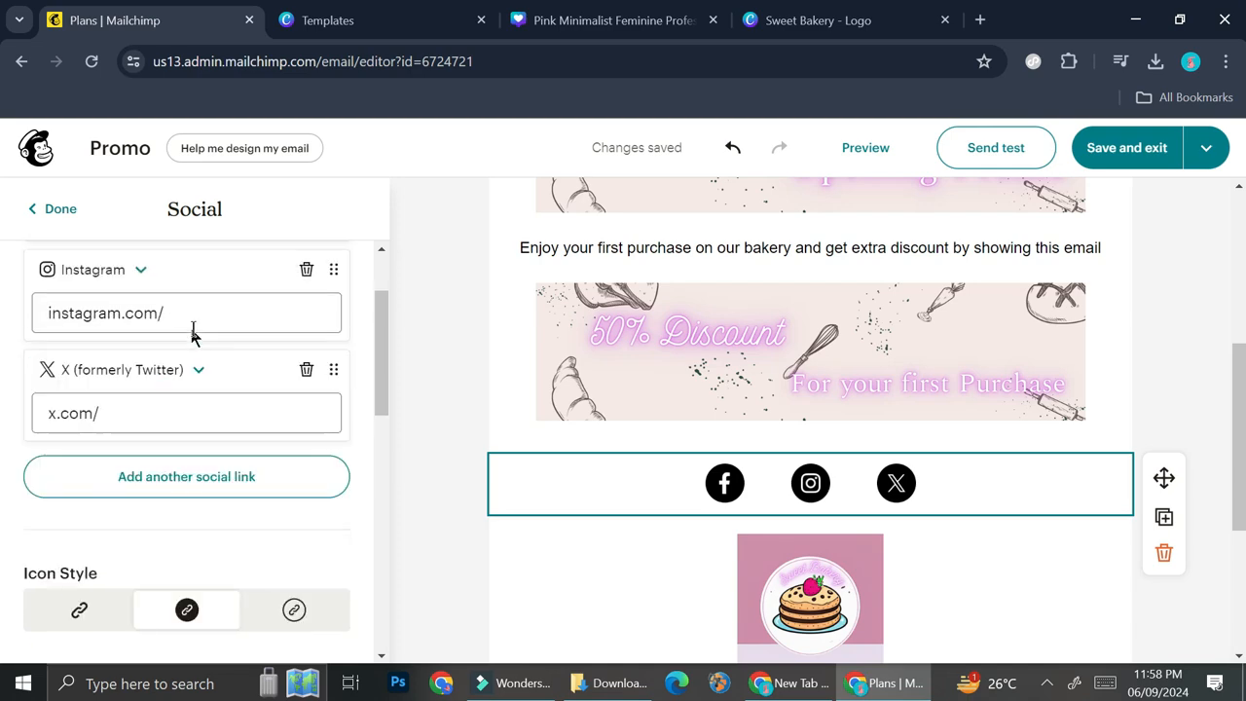
pyautogui.scroll(-3, 1139, 259)
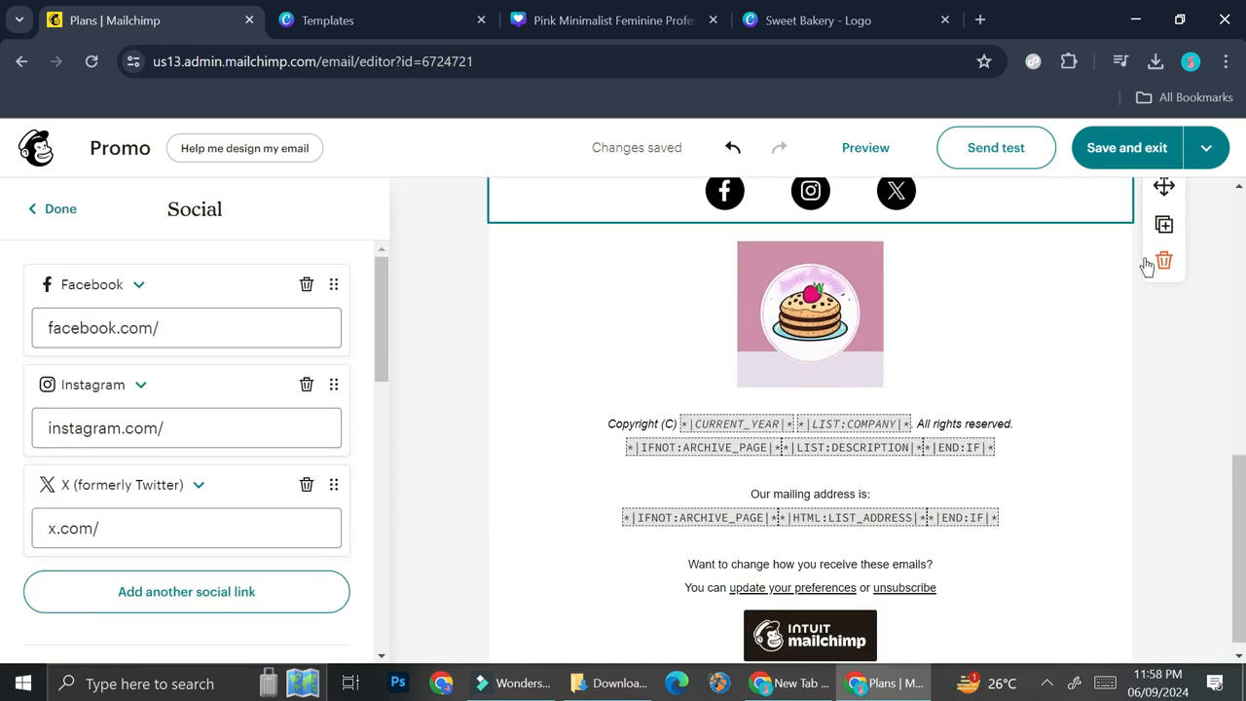
# Save and exit the email design, check the campaign's subject, send time and content, and send it
pyautogui.scroll(7, 1000, 351)
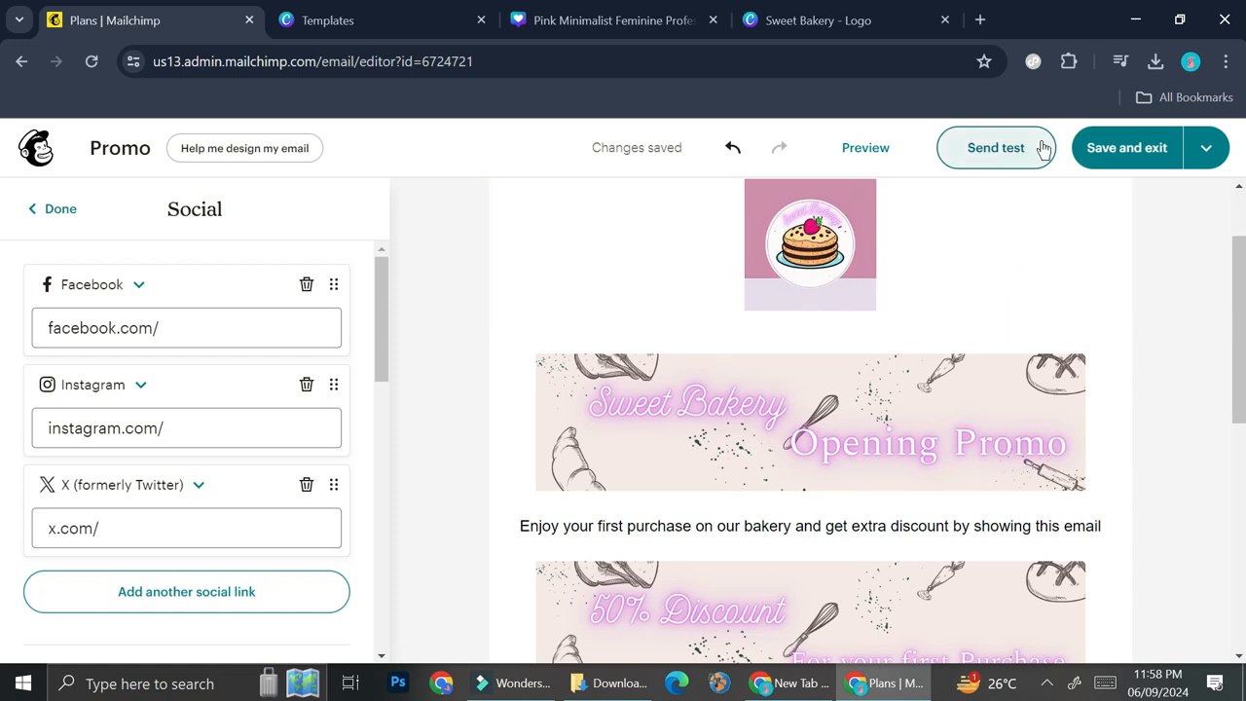
pyautogui.click(1137, 166)
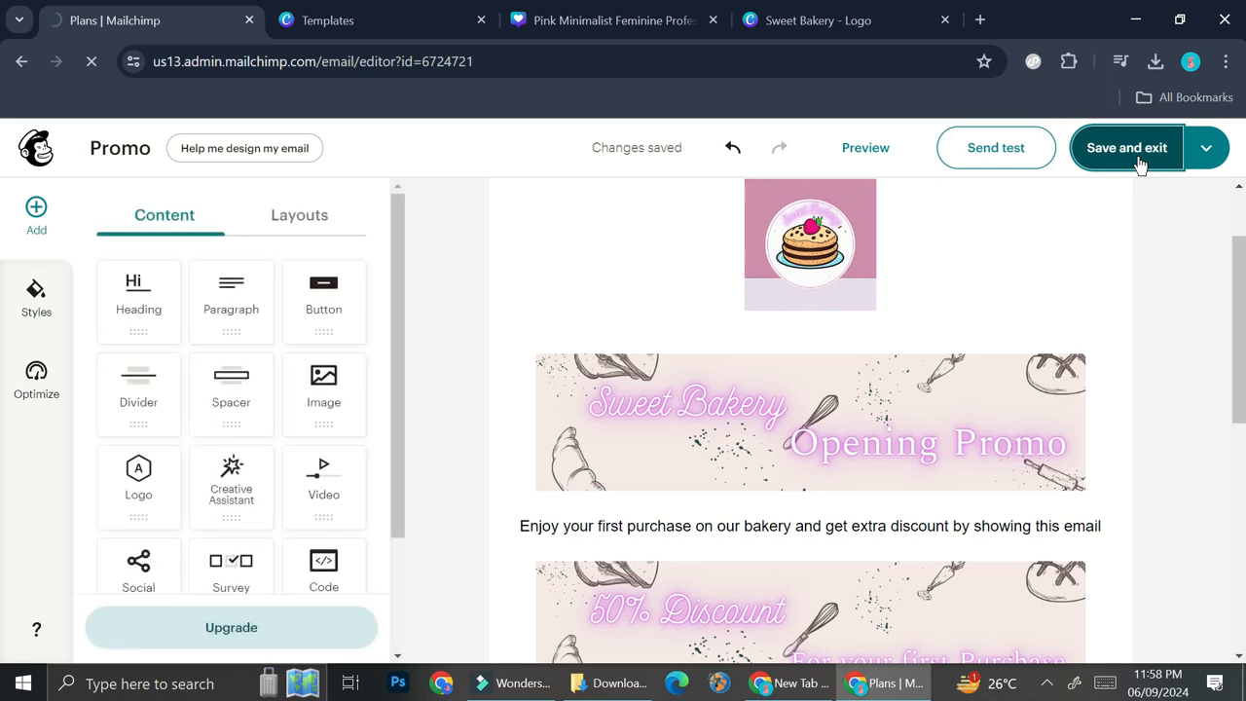
pyautogui.scroll(-3, 584, 269)
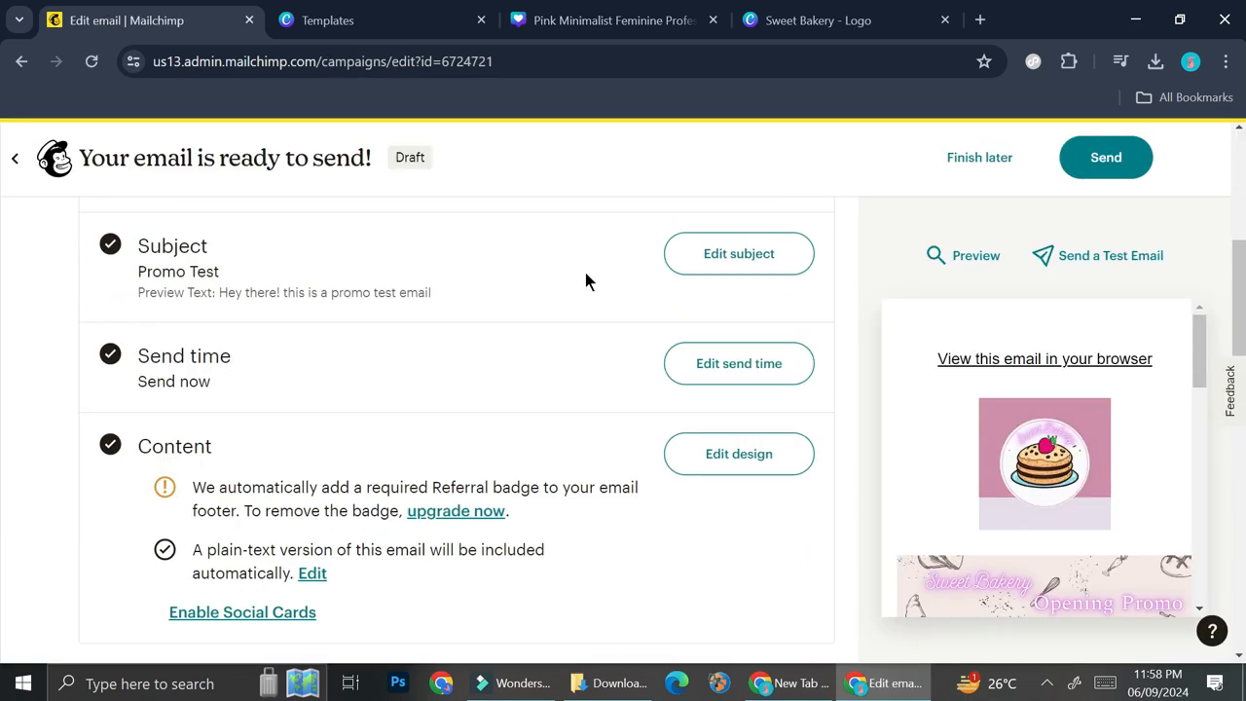
pyautogui.click(1129, 170)
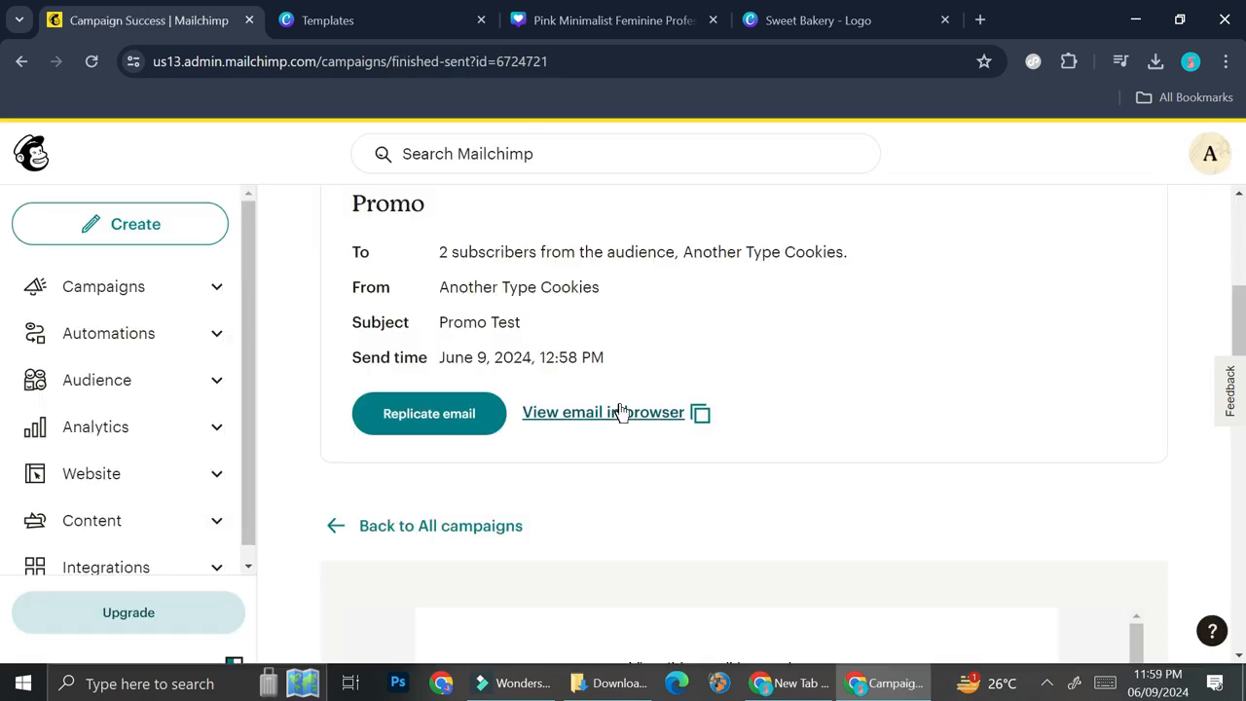
# Open the sent Promo email's browser version and look through its logo, banners, text and footer
pyautogui.click(639, 416)
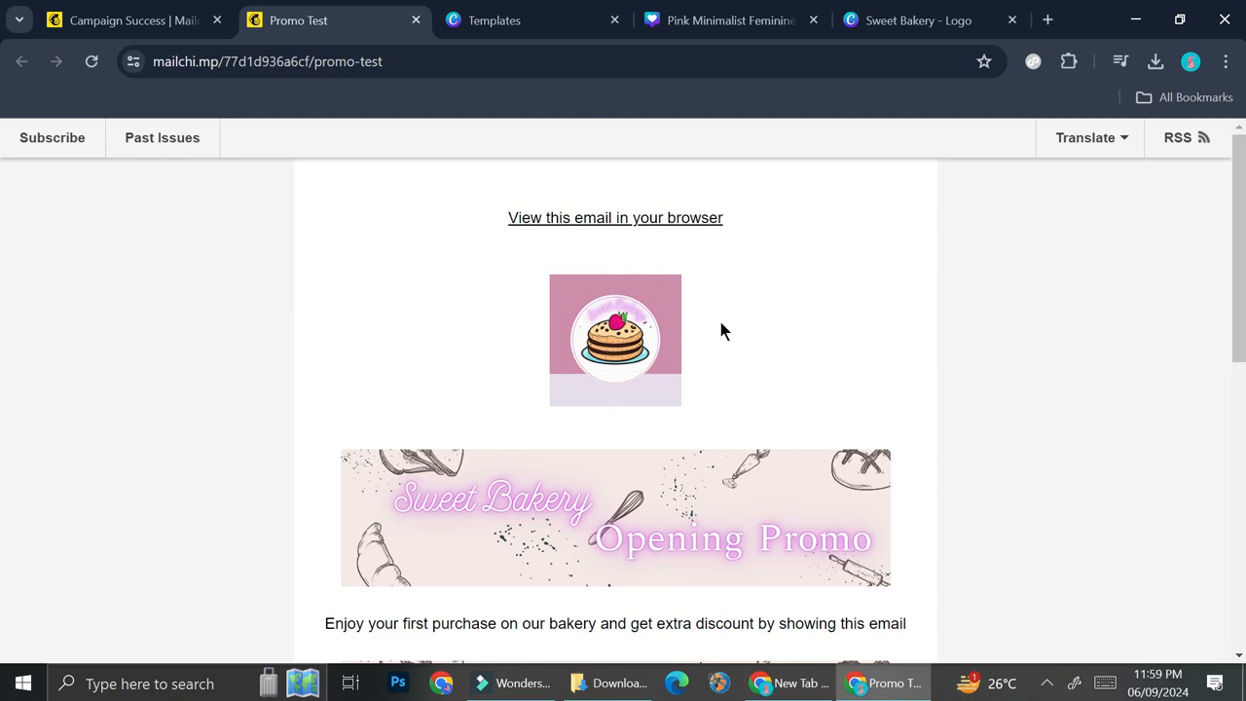
pyautogui.scroll(-7, 721, 324)
pyautogui.scroll(7, 723, 328)
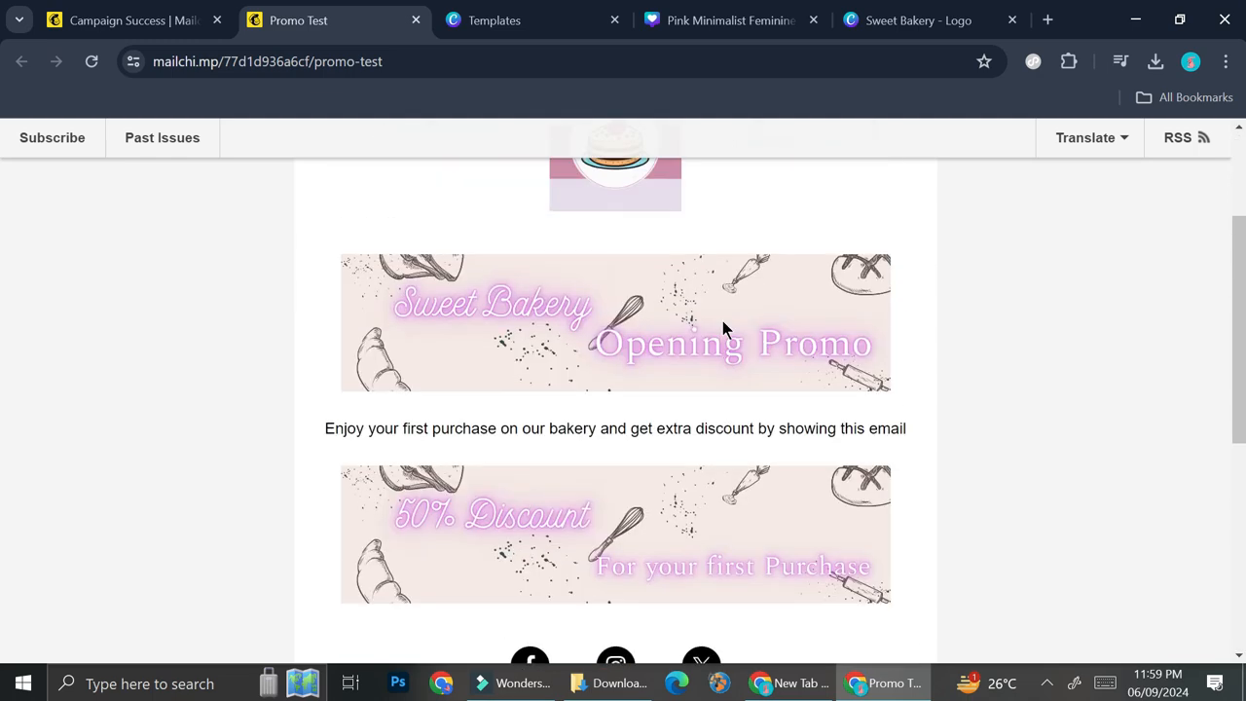
pyautogui.scroll(-2, 723, 328)
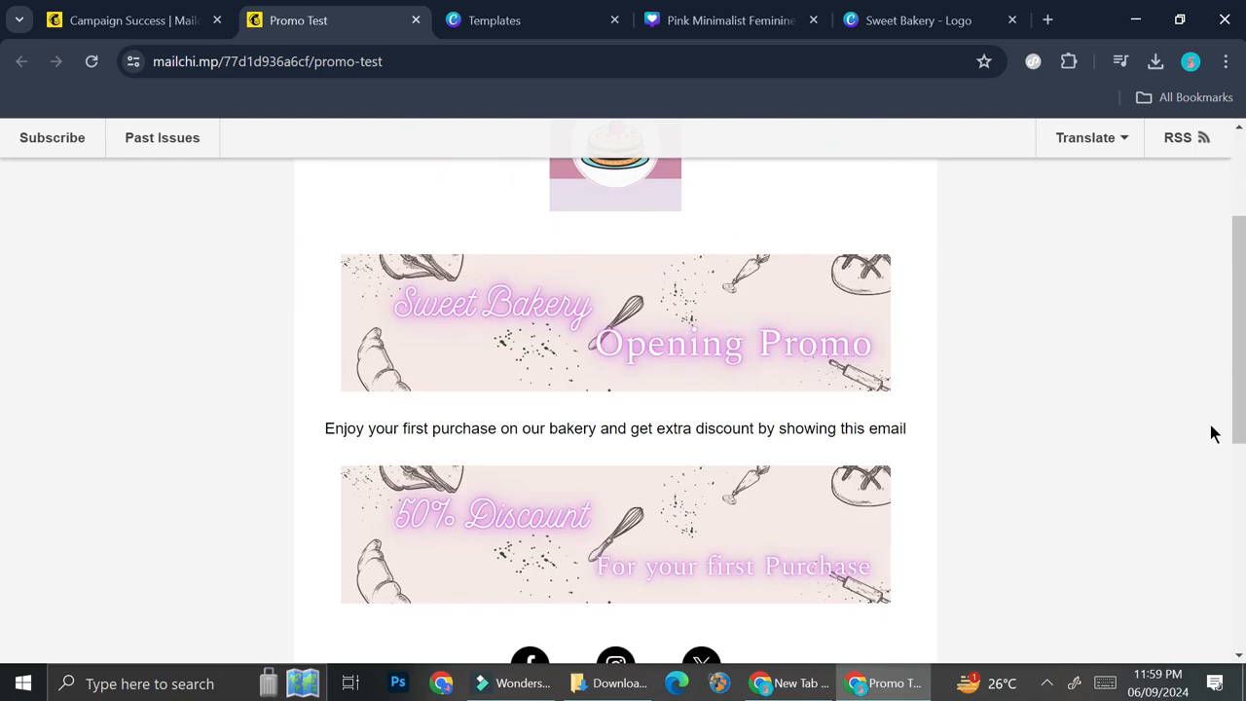